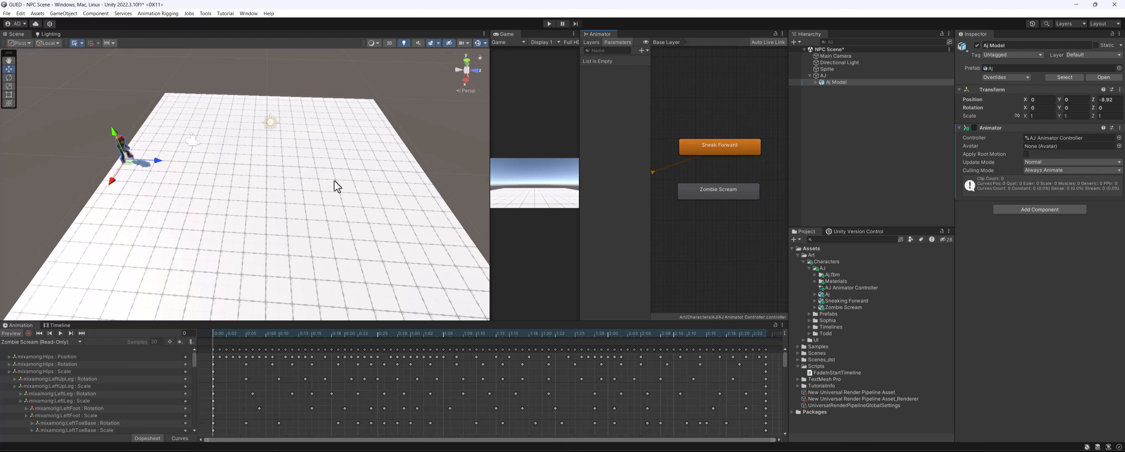
# Step: Widen the Game view beside the scene and select the floor Sprite
pyautogui.keyDown('alt'); pyautogui.moveTo(187, 196); pyautogui.dragTo(150, 191); pyautogui.keyUp('alt')
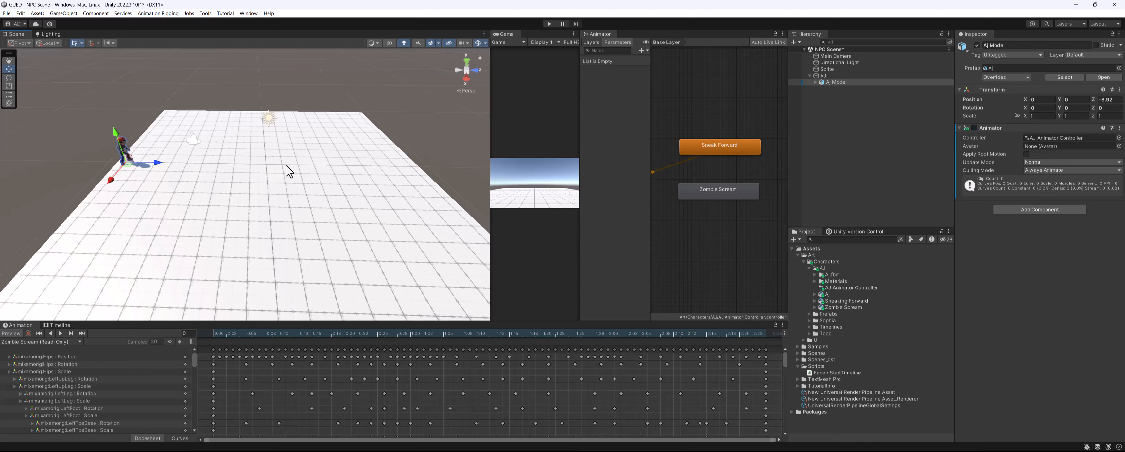
pyautogui.moveTo(579, 131); pyautogui.dragTo(674, 131)
pyautogui.scroll(1, 279, 155)
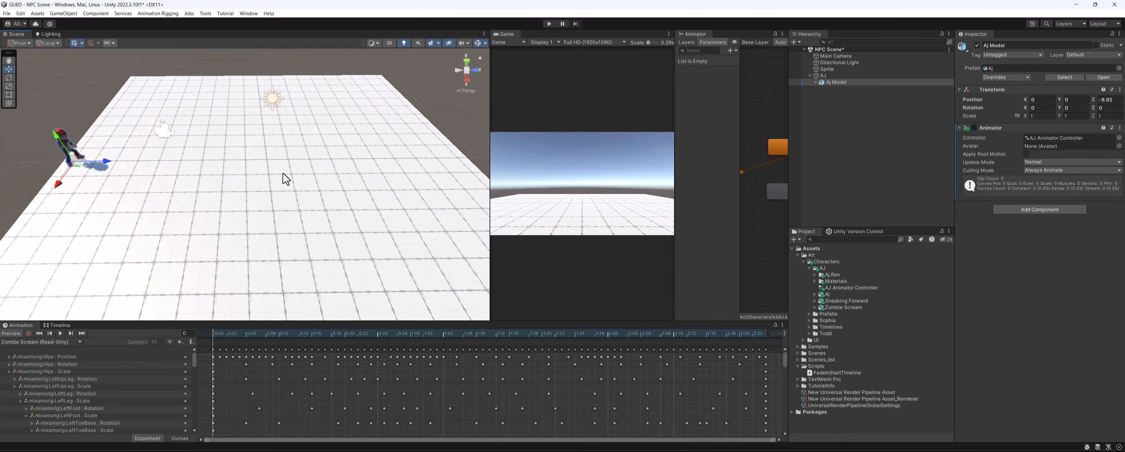
pyautogui.keyDown('alt'); pyautogui.moveTo(284, 176); pyautogui.dragTo(310, 189); pyautogui.keyUp('alt')
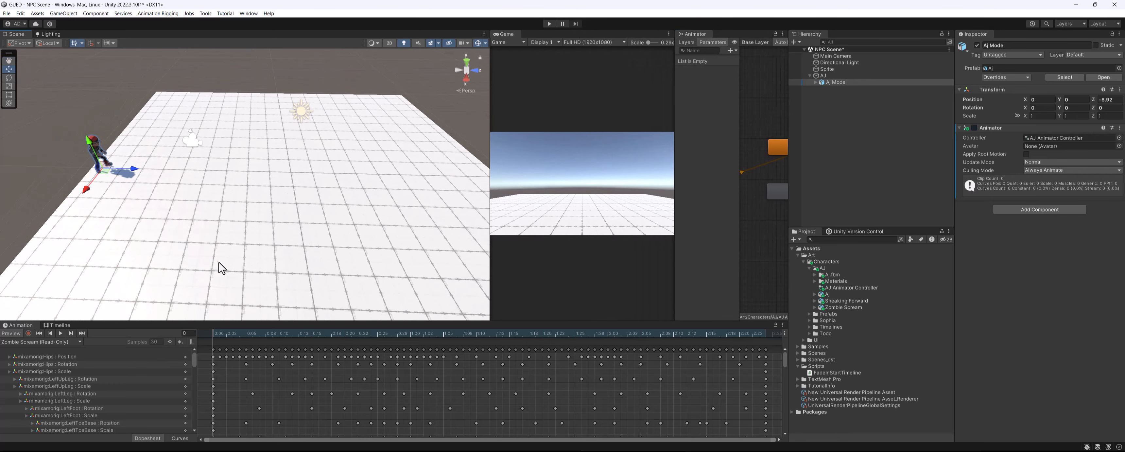
pyautogui.click(330, 214)
pyautogui.moveTo(293, 225)
pyautogui.keyDown('alt'); pyautogui.mouseDown()
pyautogui.moveTo(371, 206)
pyautogui.moveTo(309, 193)
pyautogui.moveTo(303, 214)
pyautogui.mouseUp(); pyautogui.keyUp('alt')
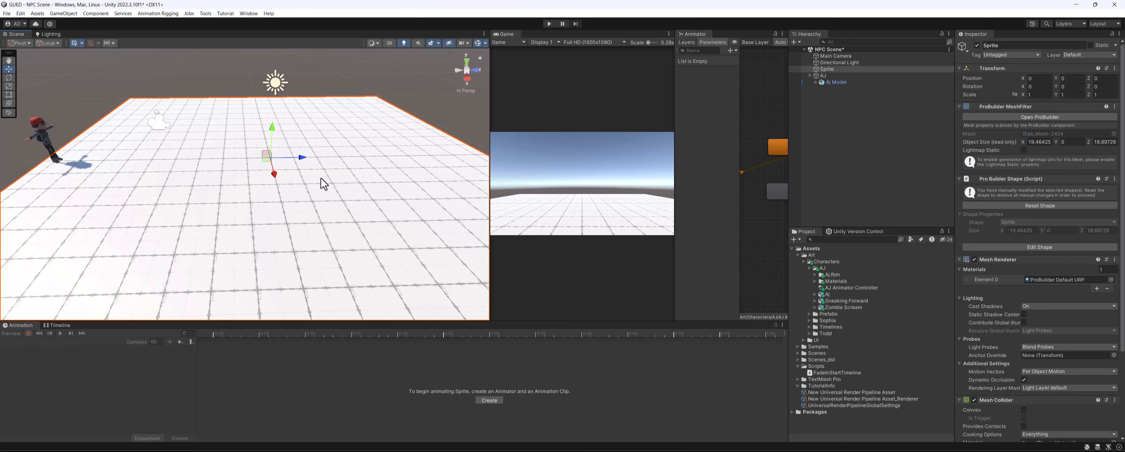
pyautogui.keyDown('alt'); pyautogui.moveTo(294, 236); pyautogui.dragTo(279, 222); pyautogui.keyUp('alt')
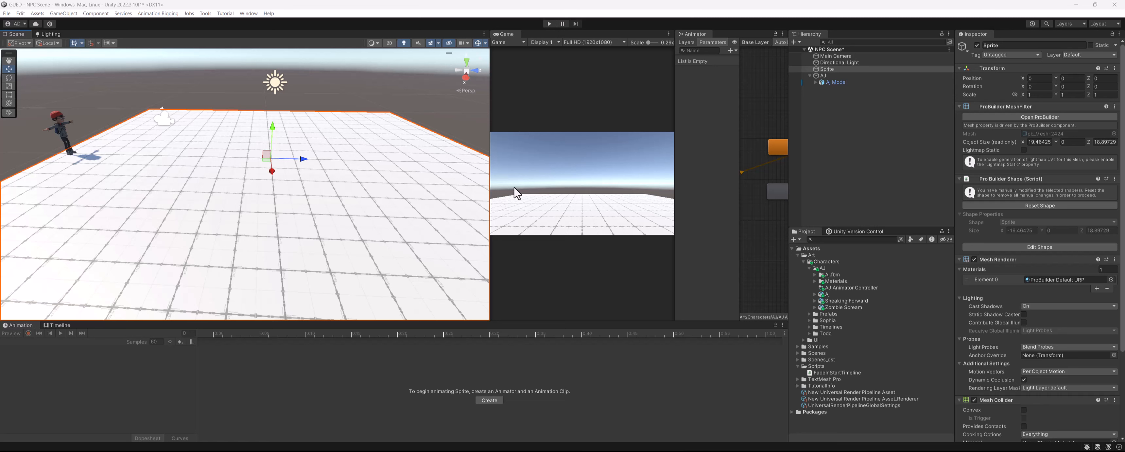
# Step: Add a Nav Mesh Agent component to the AJ parent object
pyautogui.click(834, 77)
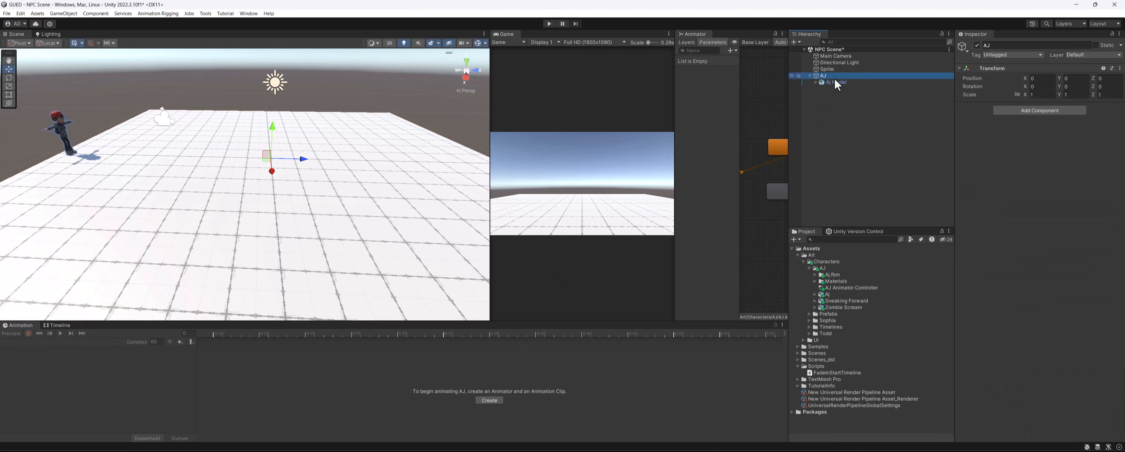
pyautogui.click(832, 82)
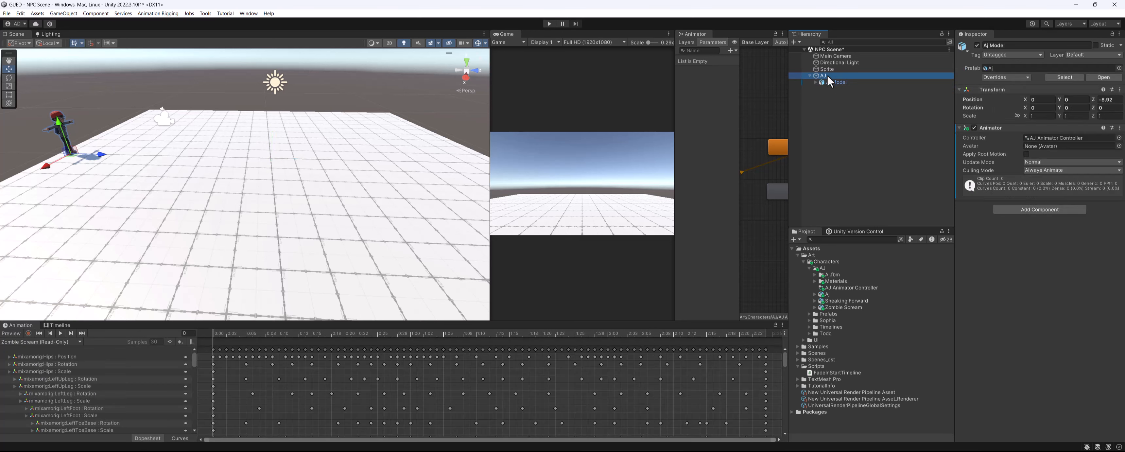
pyautogui.click(825, 77)
pyautogui.click(1070, 112)
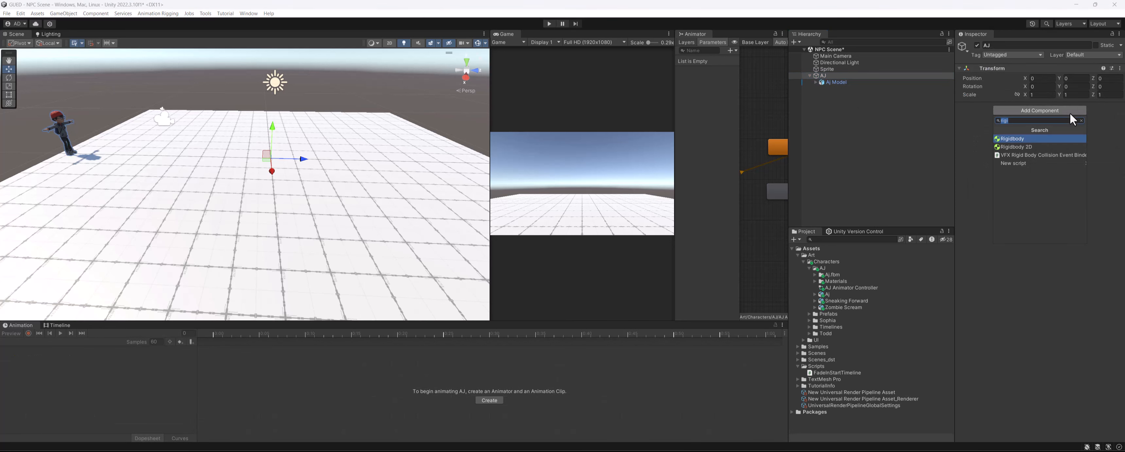
pyautogui.write('nav')
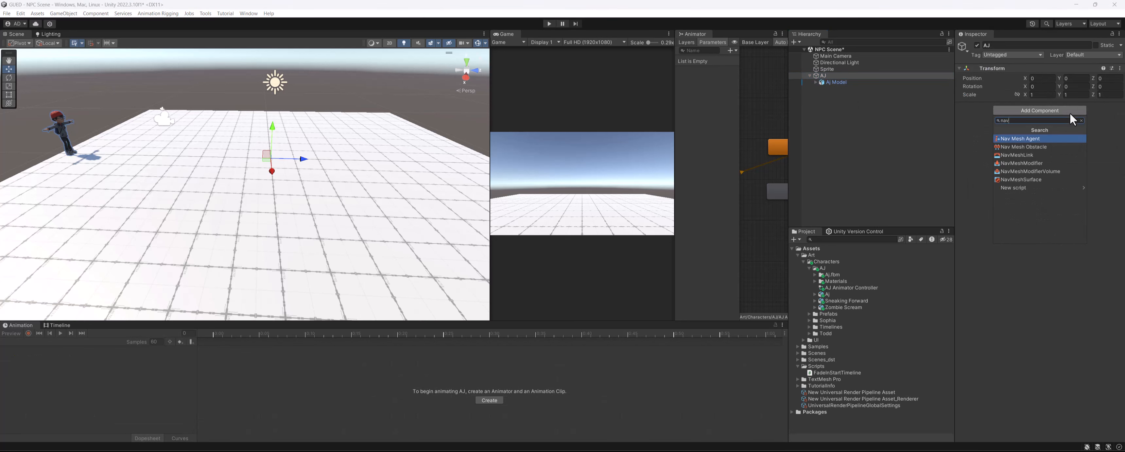
pyautogui.click(1061, 138)
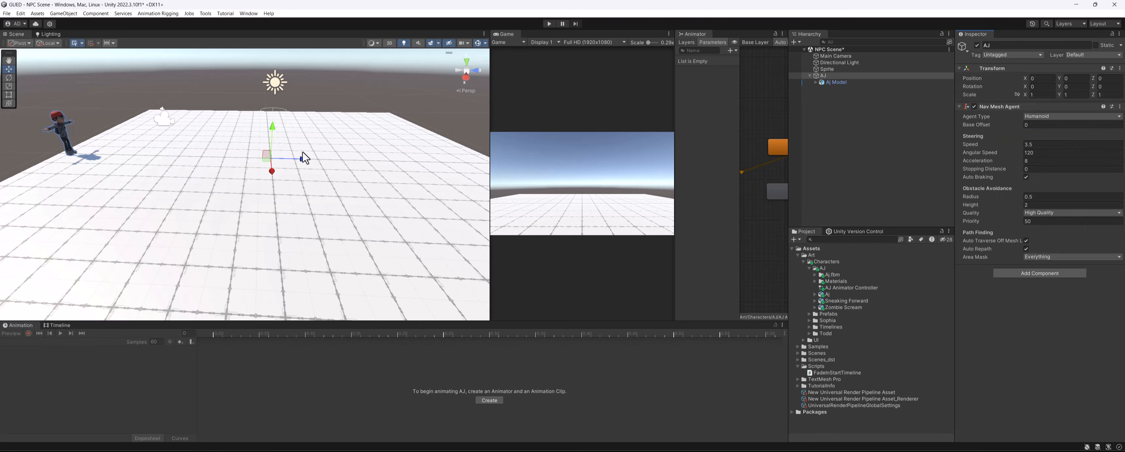
# Step: Check where the agent cylinder sits relative to the character model, and undo adding the Nav Mesh Agent
pyautogui.moveTo(283, 170)
pyautogui.keyDown('alt'); pyautogui.mouseDown()
pyautogui.moveTo(284, 201)
pyautogui.moveTo(280, 167)
pyautogui.mouseUp(); pyautogui.keyUp('alt')
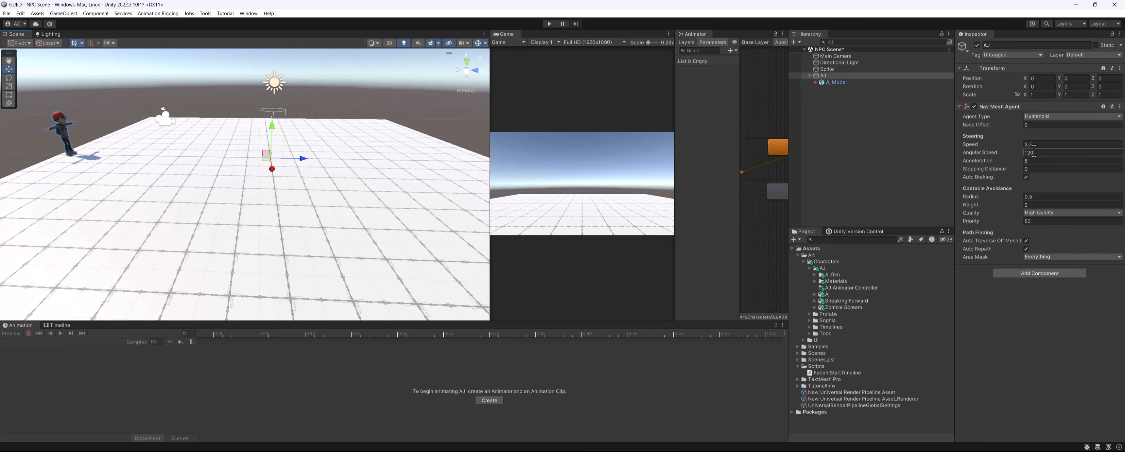
pyautogui.keyDown('alt'); pyautogui.moveTo(379, 204); pyautogui.dragTo(286, 145); pyautogui.keyUp('alt')
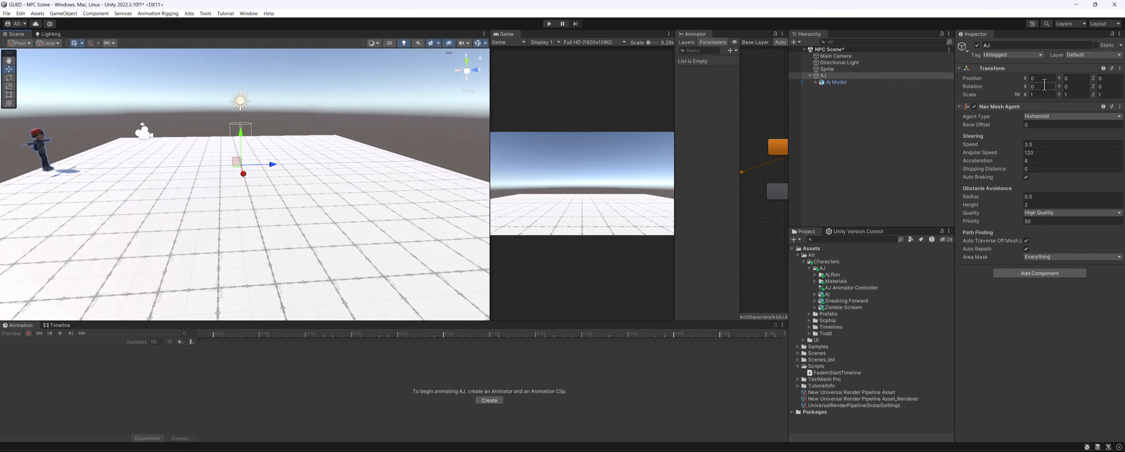
pyautogui.keyDown('alt'); pyautogui.moveTo(201, 181); pyautogui.dragTo(379, 204); pyautogui.keyUp('alt')
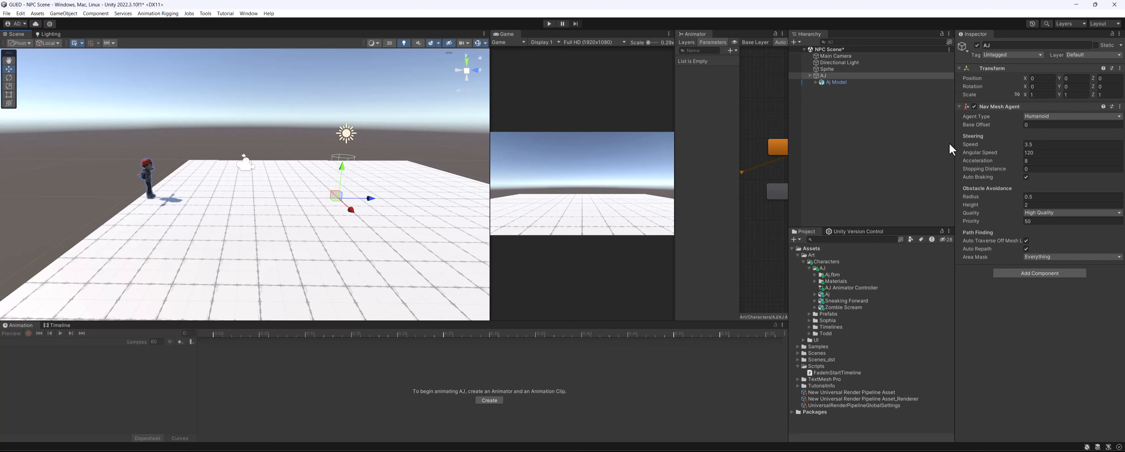
pyautogui.hotkey('ctrl', 'z')
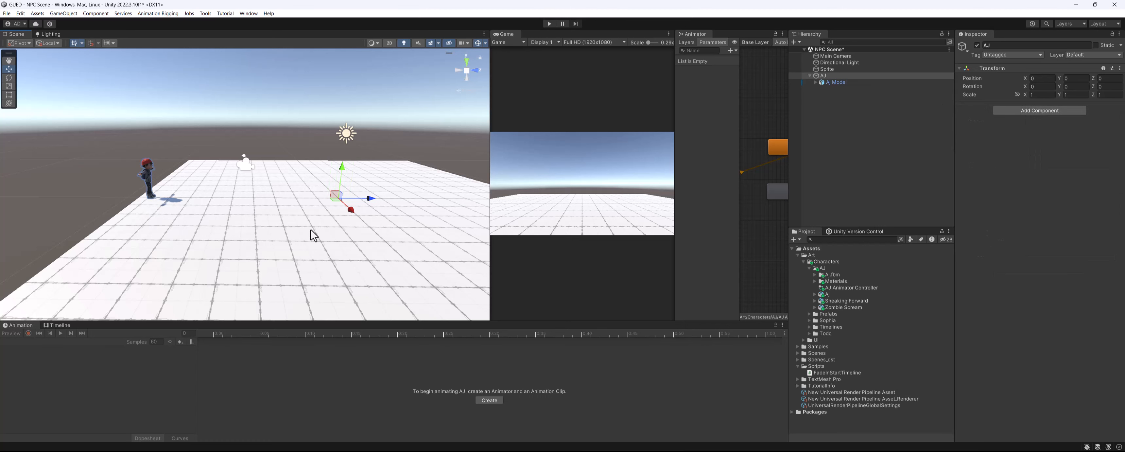
# Step: Set the Aj Model child's Z position to 0 so it sits at its parent's origin
pyautogui.hotkey('ctrl', 'z')
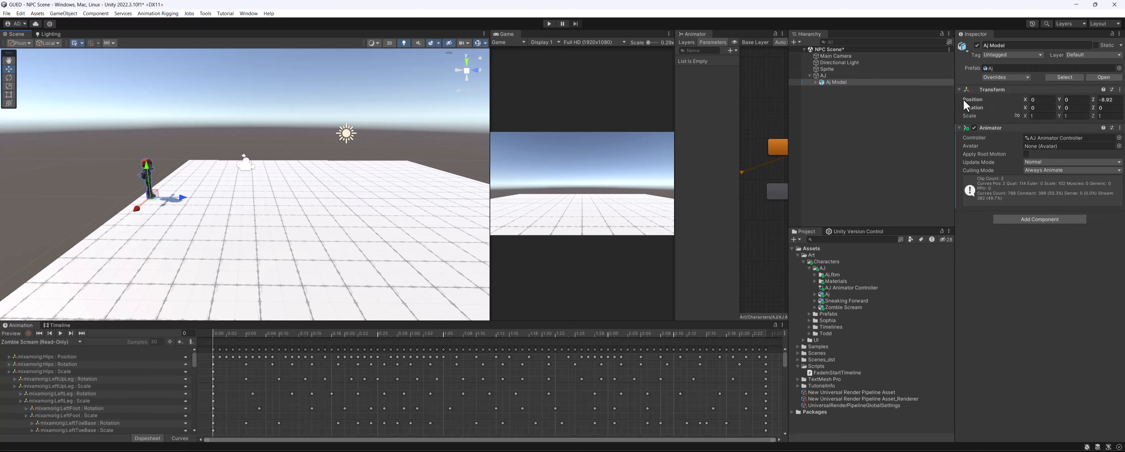
pyautogui.click(1114, 99)
pyautogui.write('0')
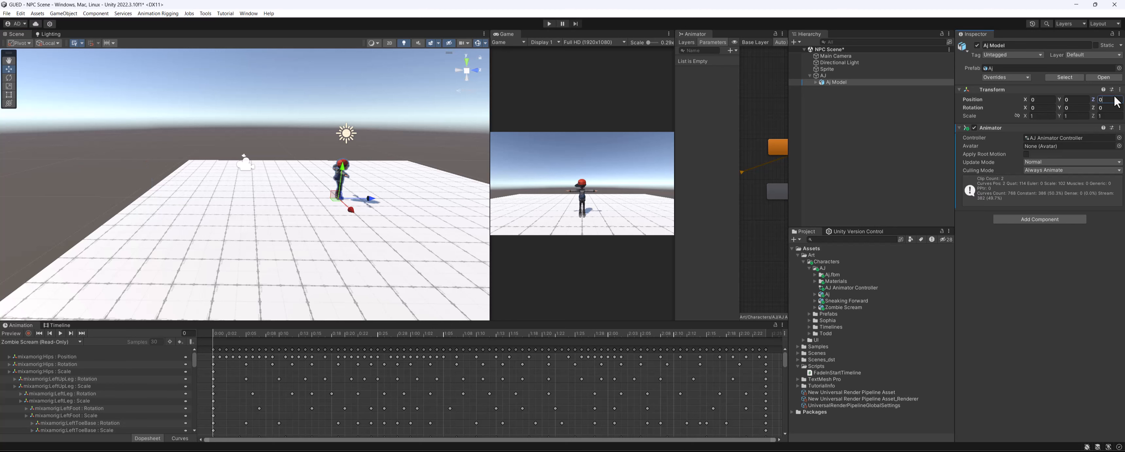
# Step: Add the Nav Mesh Agent component to the AJ parent object again
pyautogui.click(885, 79)
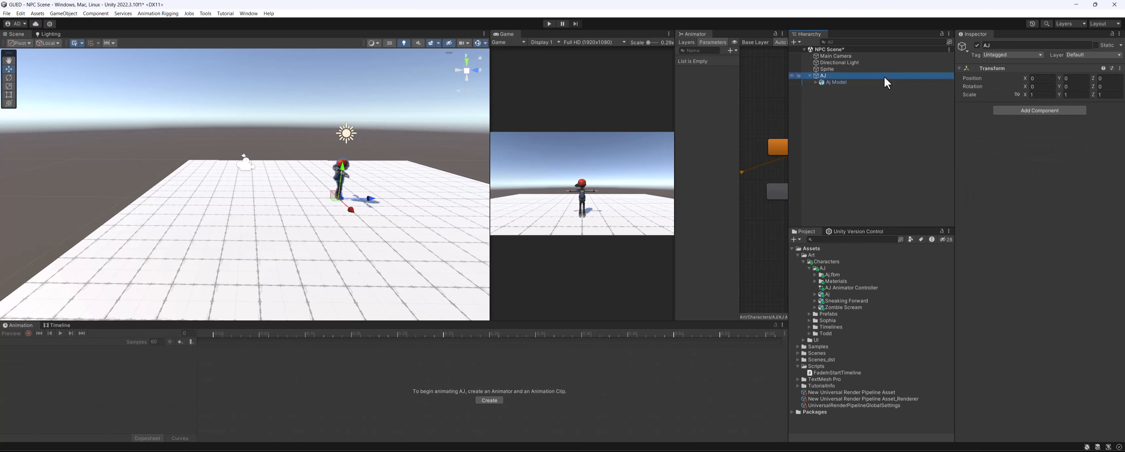
pyautogui.click(1013, 111)
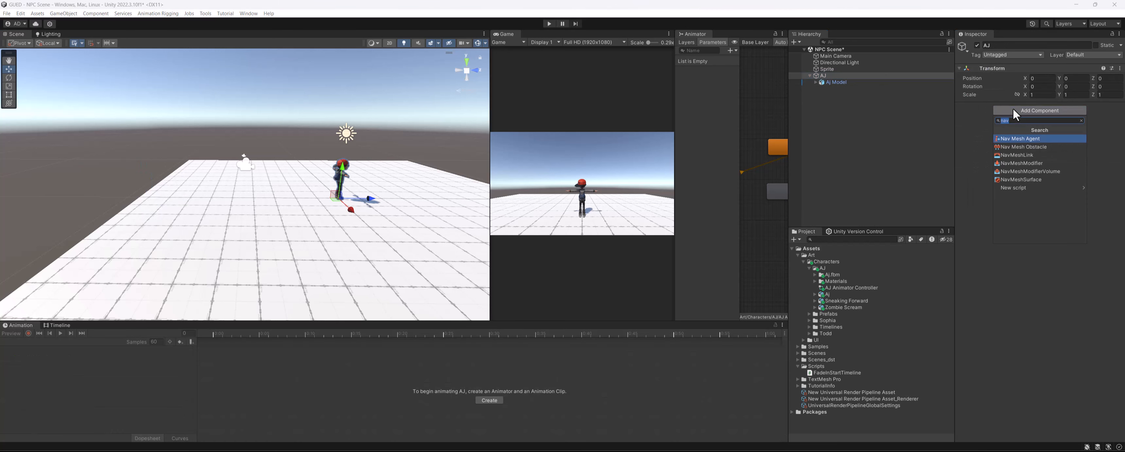
pyautogui.click(1040, 139)
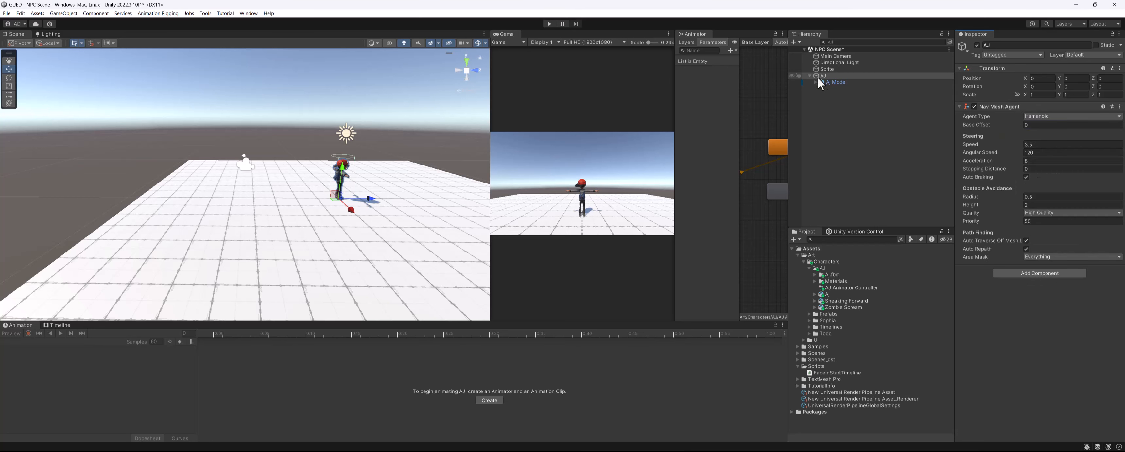
# Step: Move the AJ parent object along the Z axis to about -8.23, near the floor's edge
pyautogui.moveTo(367, 200); pyautogui.dragTo(195, 212)
pyautogui.keyDown('alt'); pyautogui.moveTo(244, 177); pyautogui.dragTo(238, 193); pyautogui.keyUp('alt')
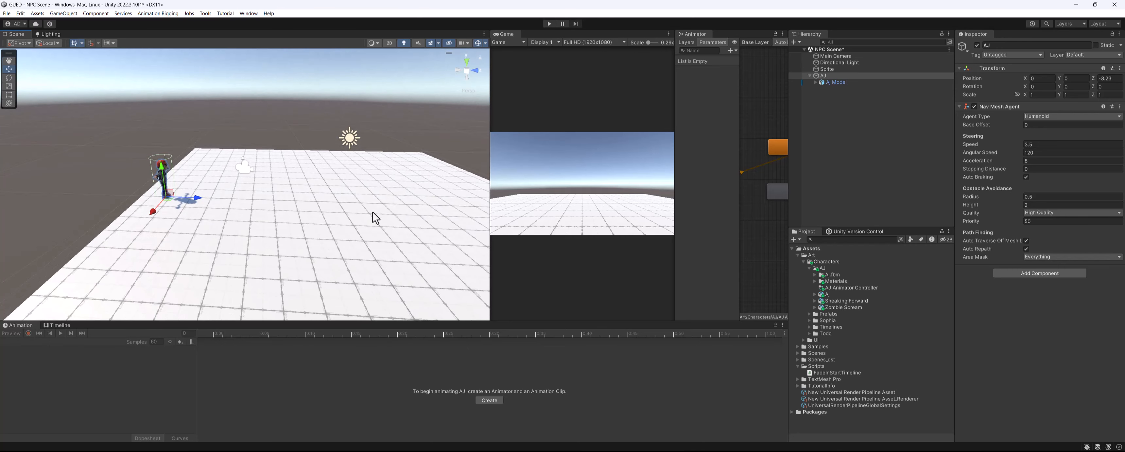
pyautogui.keyDown('alt'); pyautogui.moveTo(251, 231); pyautogui.dragTo(248, 207); pyautogui.keyUp('alt')
pyautogui.scroll(3, 244, 210)
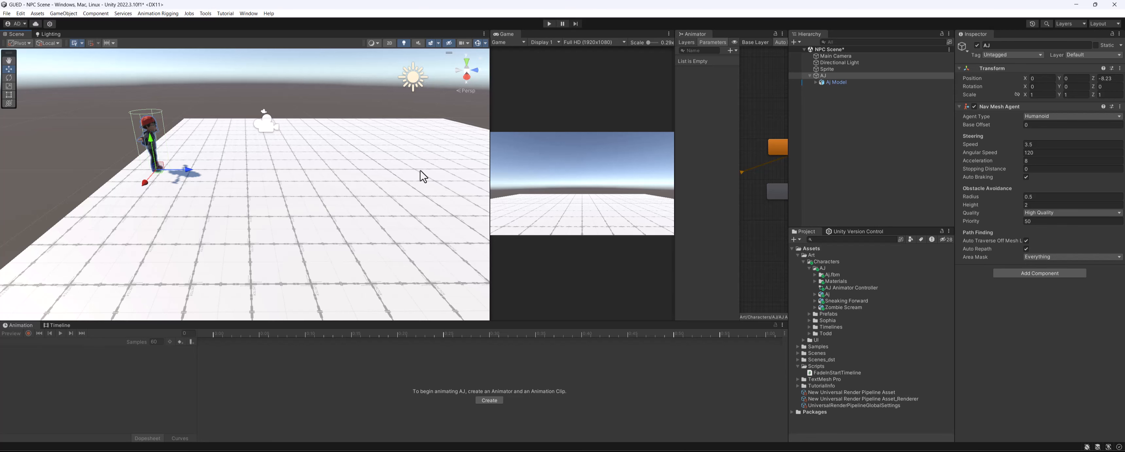
# Step: Create a NavMesh Surface object in the scene and bake its navigation mesh
pyautogui.click(394, 218)
pyautogui.keyDown('alt'); pyautogui.moveTo(395, 219); pyautogui.dragTo(341, 202); pyautogui.keyUp('alt')
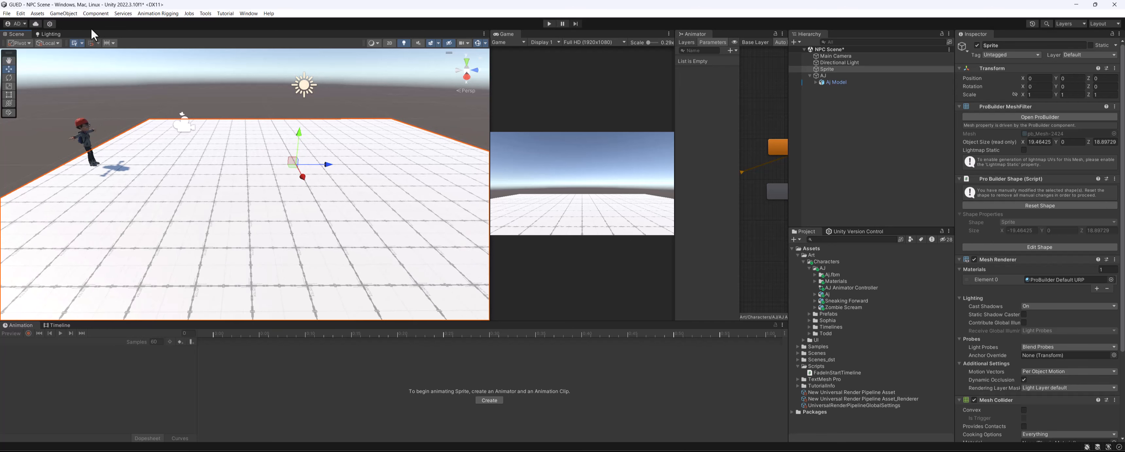
pyautogui.click(69, 13)
pyautogui.moveTo(105, 114)
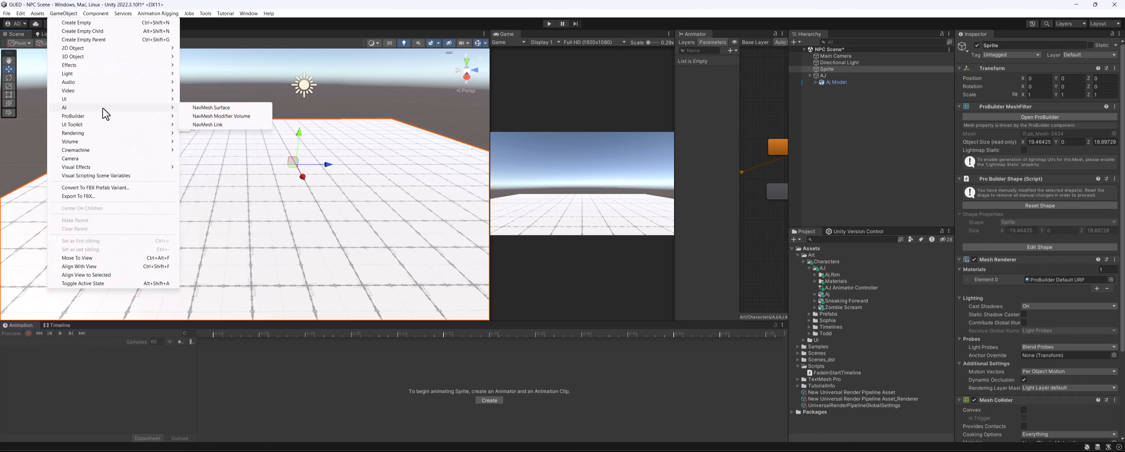
pyautogui.click(233, 115)
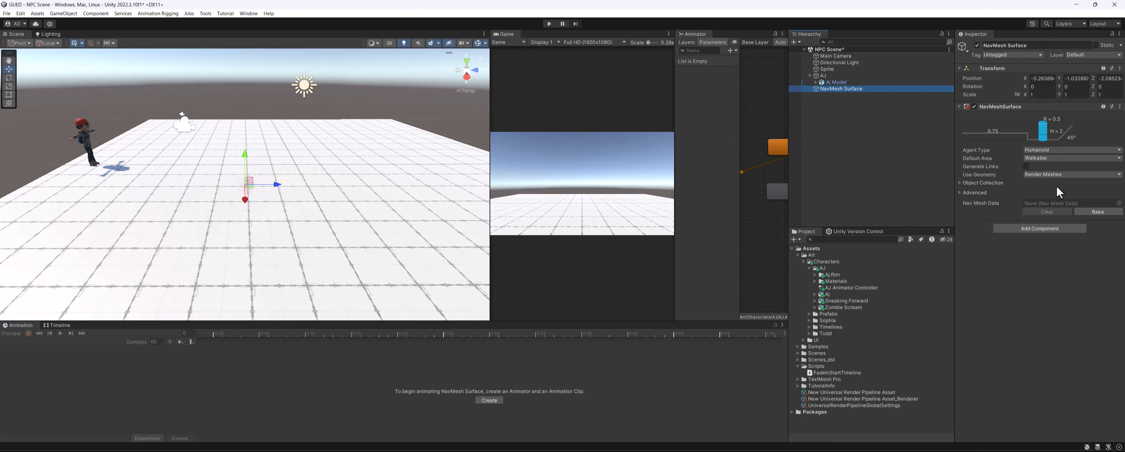
pyautogui.scroll(2, 192, 175)
pyautogui.click(1098, 213)
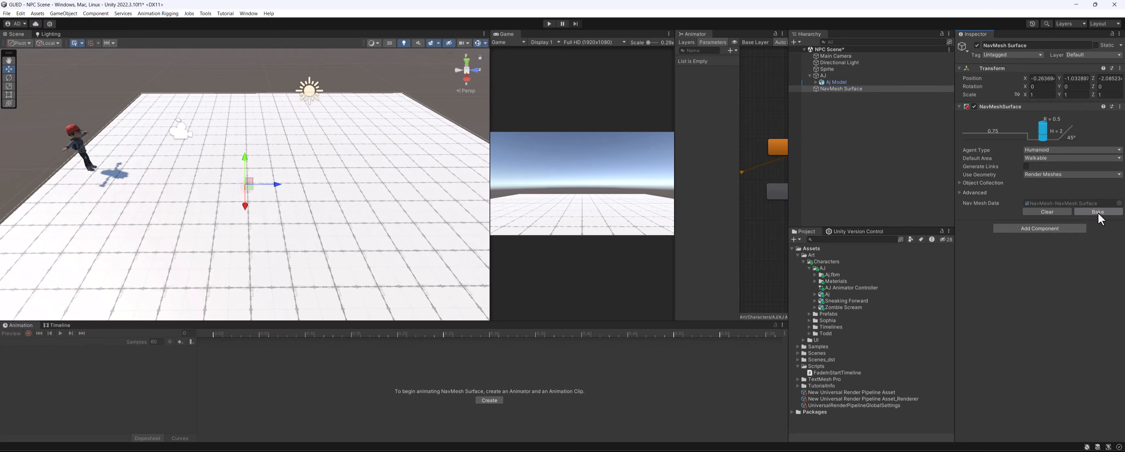
pyautogui.click(1095, 211)
pyautogui.scroll(-1, 285, 224)
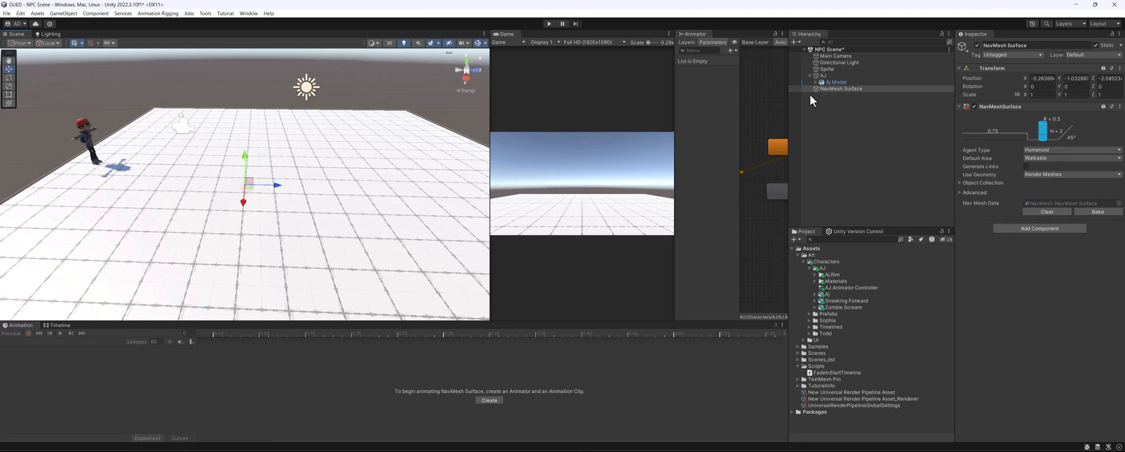
# Step: With the floor Sprite selected, create a second NavMesh Surface object, mark it static and bake it
pyautogui.click(287, 236)
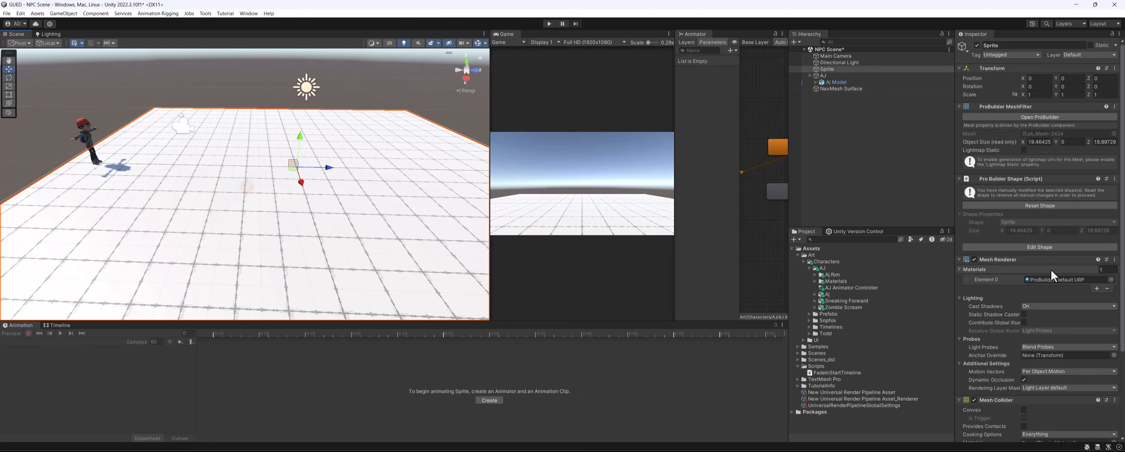
pyautogui.scroll(-2, 1058, 293)
pyautogui.scroll(3, 1058, 295)
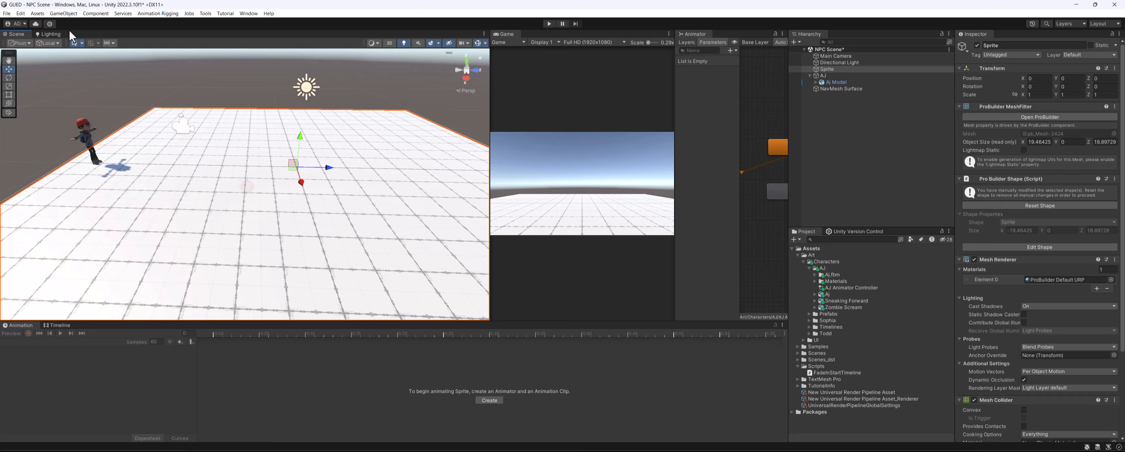
pyautogui.click(65, 14)
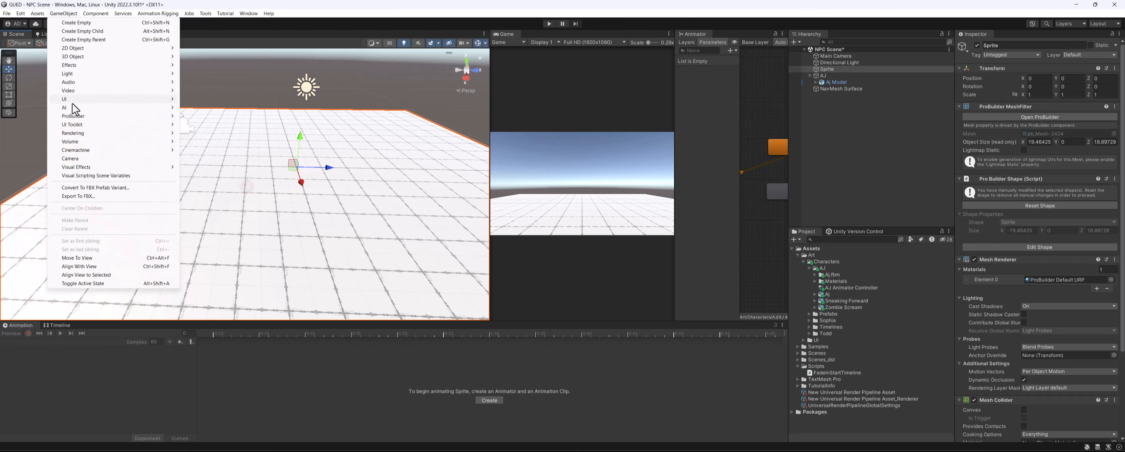
pyautogui.moveTo(75, 109)
pyautogui.click(238, 108)
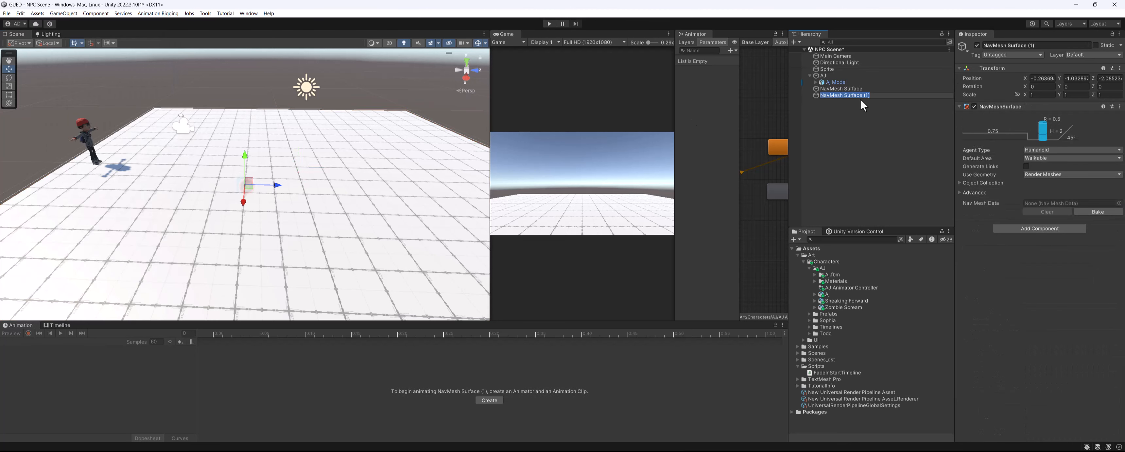
pyautogui.click(1098, 45)
pyautogui.click(1098, 211)
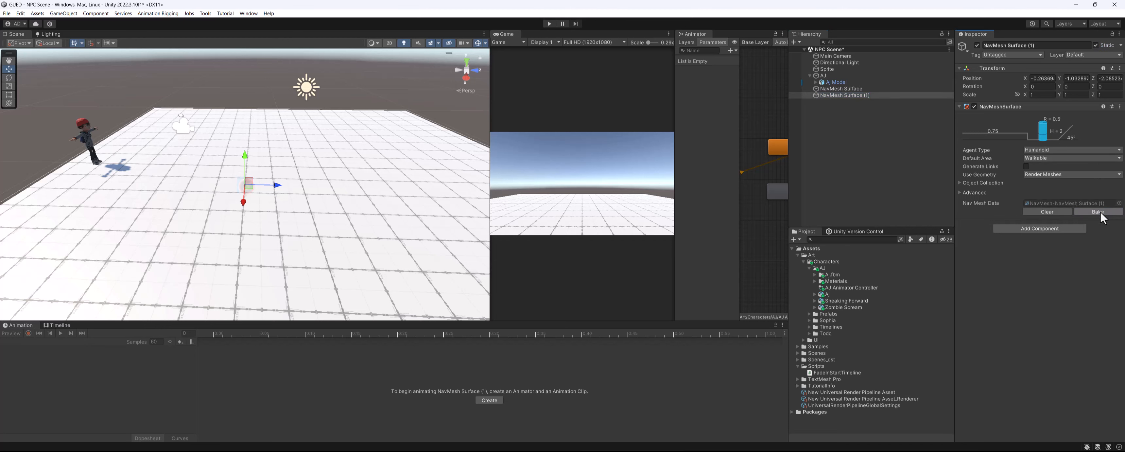
pyautogui.keyDown('alt'); pyautogui.moveTo(132, 224); pyautogui.dragTo(138, 209); pyautogui.keyUp('alt')
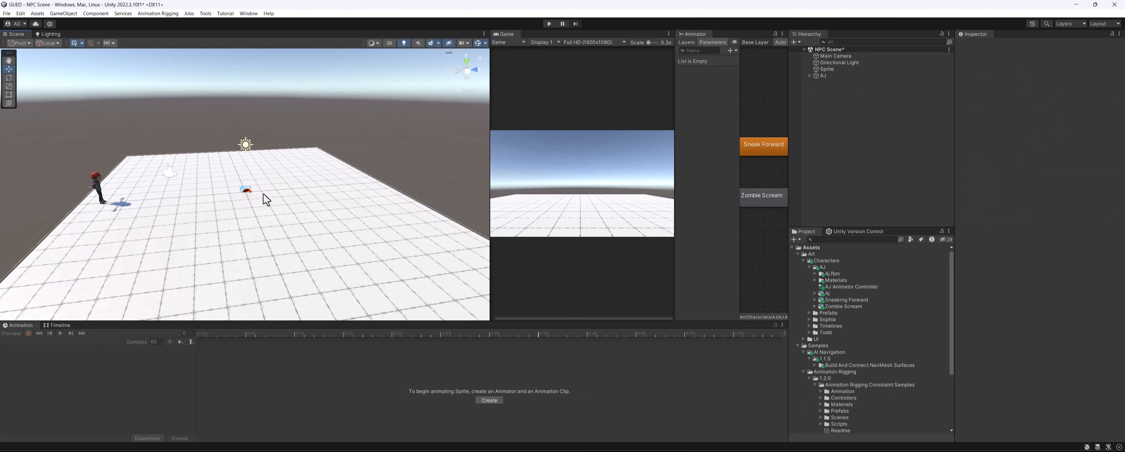
# Step: Remove the NavMeshSurface component from the floor Sprite
pyautogui.keyDown('alt'); pyautogui.moveTo(265, 199); pyautogui.dragTo(299, 186); pyautogui.keyUp('alt')
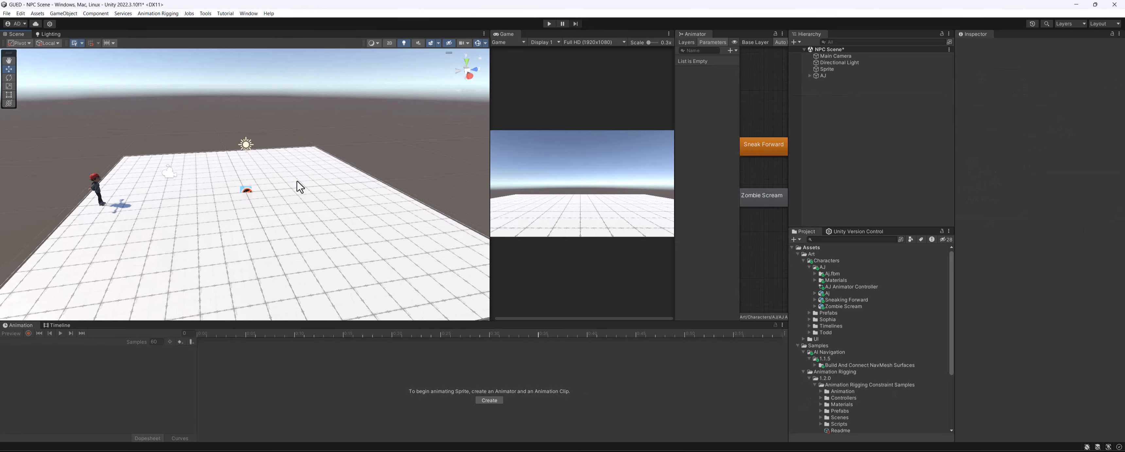
pyautogui.click(307, 203)
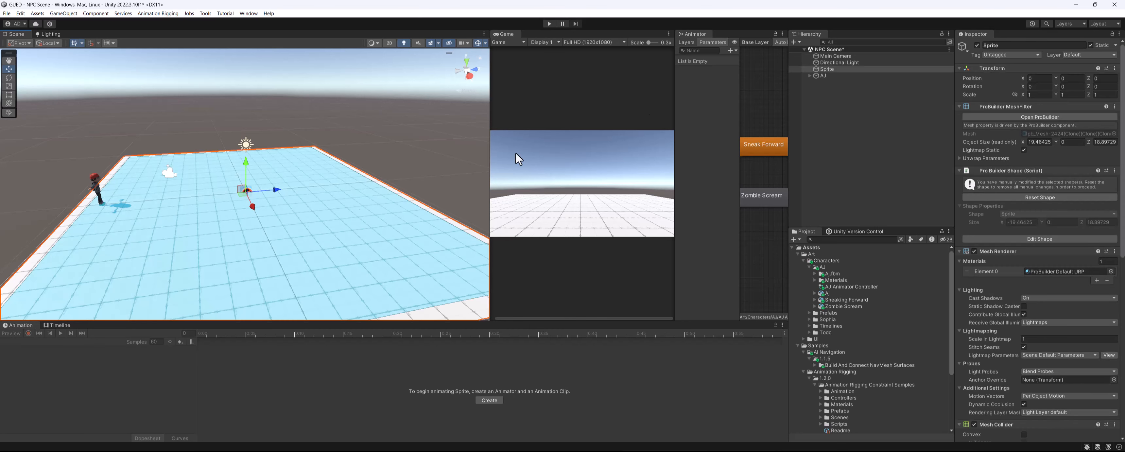
pyautogui.click(851, 69)
pyautogui.scroll(-5, 1031, 313)
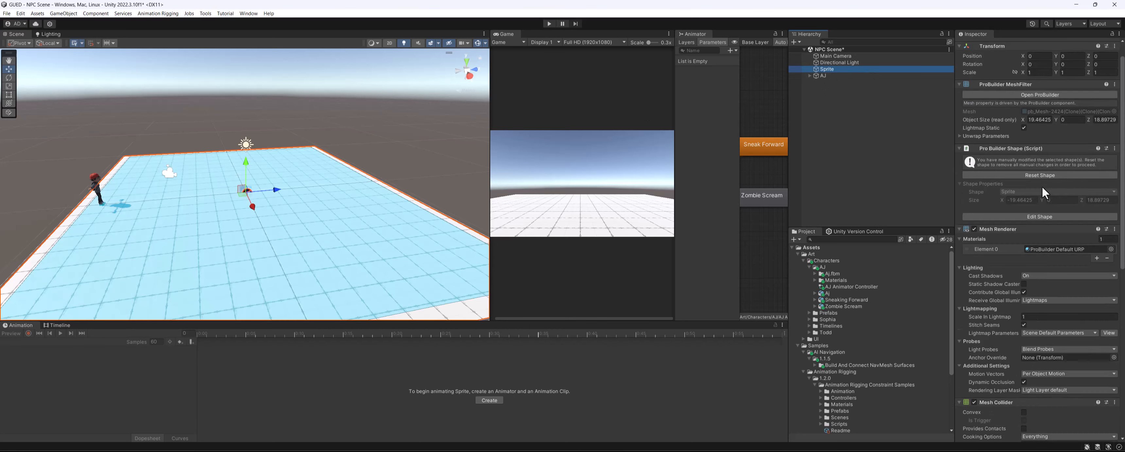
pyautogui.scroll(-3, 1030, 312)
pyautogui.rightClick(1024, 234)
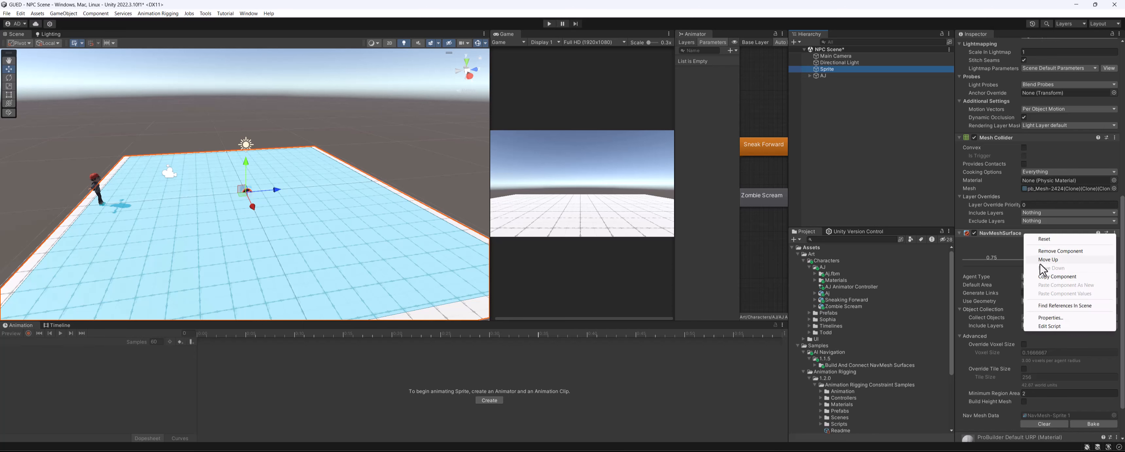
pyautogui.click(1060, 253)
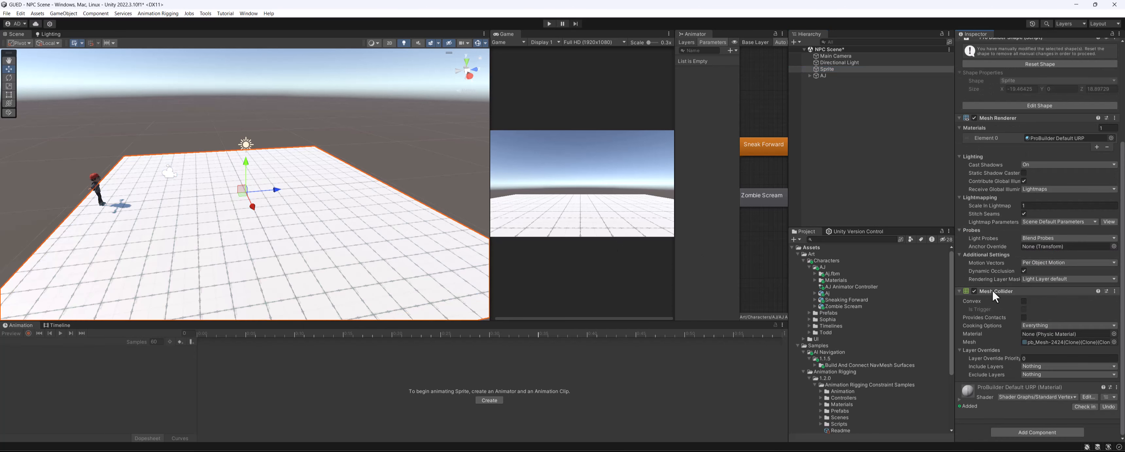
# Step: Add a NavMeshSurface component to the floor Sprite and bake its navigation mesh
pyautogui.moveTo(243, 236)
pyautogui.keyDown('alt'); pyautogui.mouseDown()
pyautogui.moveTo(227, 211)
pyautogui.moveTo(238, 220)
pyautogui.mouseUp(); pyautogui.keyUp('alt')
pyautogui.keyDown('alt'); pyautogui.moveTo(313, 235); pyautogui.dragTo(311, 196); pyautogui.keyUp('alt')
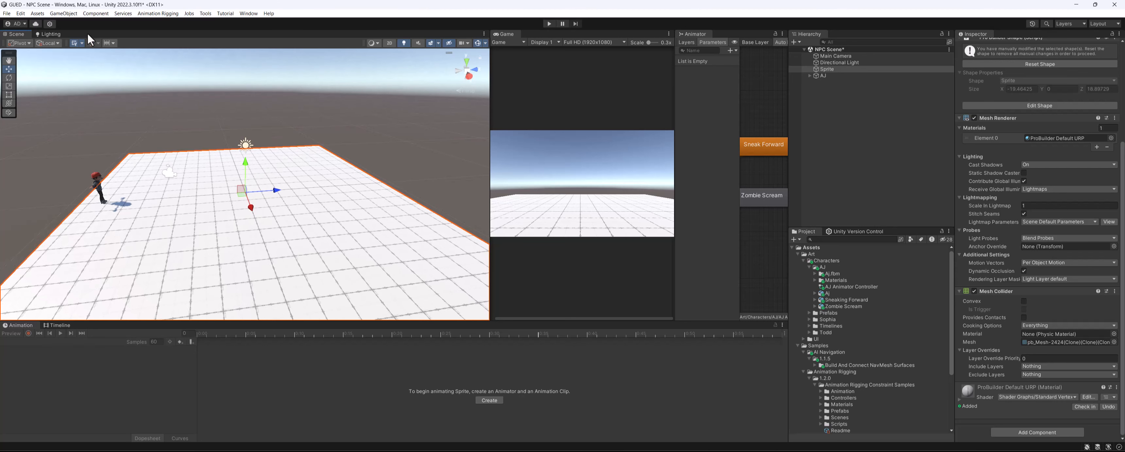
pyautogui.click(70, 14)
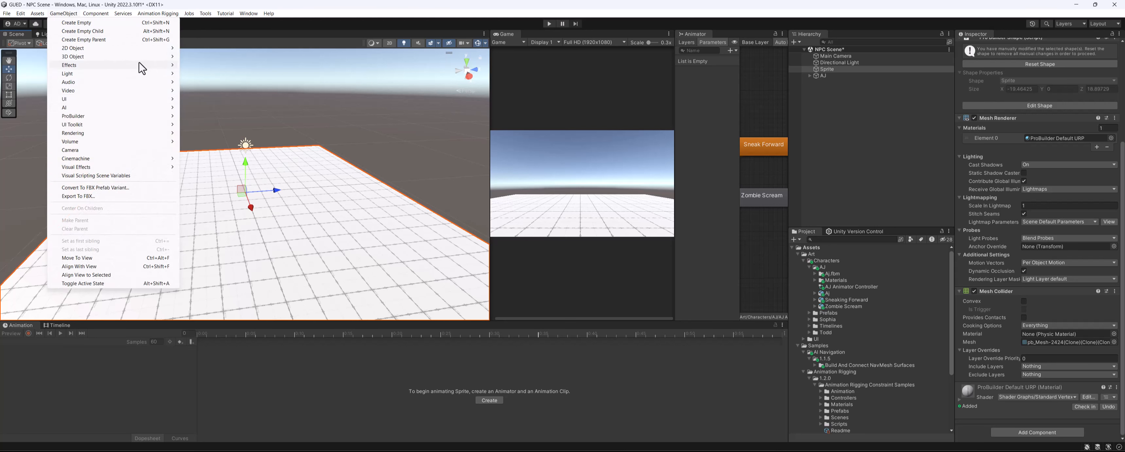
pyautogui.click(972, 440)
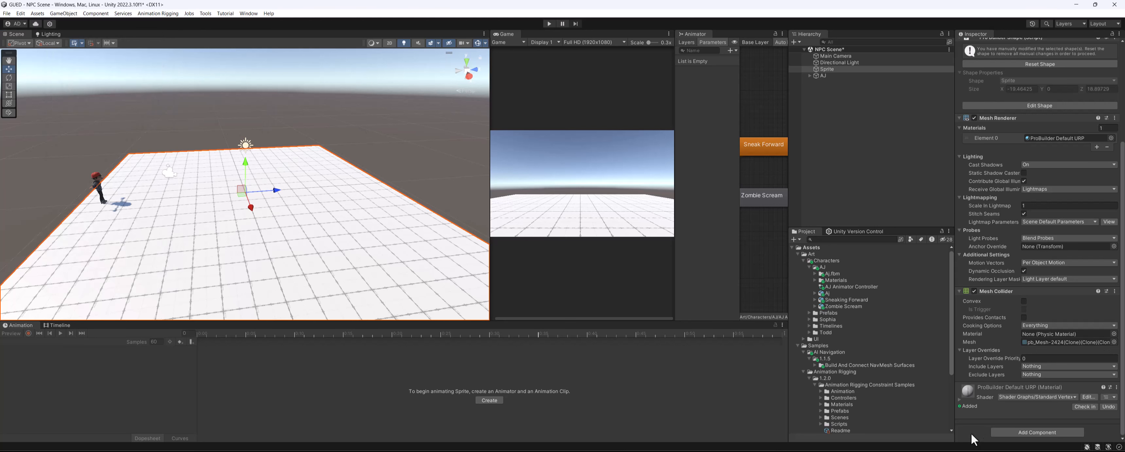
pyautogui.click(1031, 432)
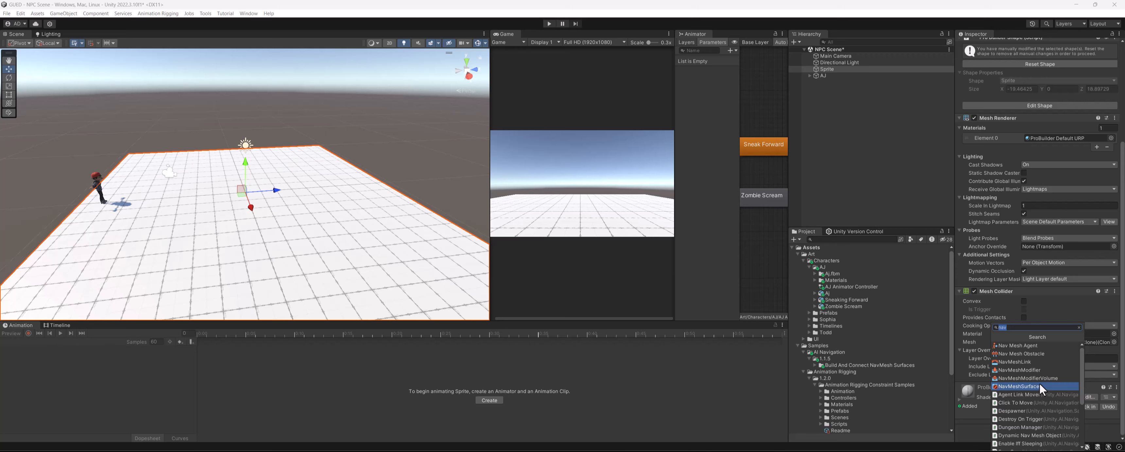
pyautogui.click(1017, 387)
pyautogui.scroll(-5, 1061, 345)
pyautogui.click(1094, 375)
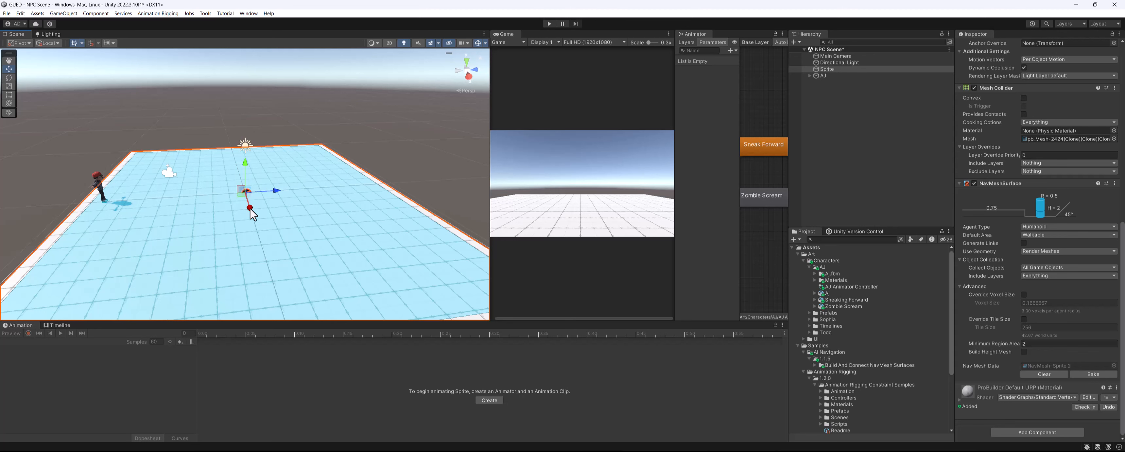
# Step: Show the AI Navigation overlay in the Scene view, leaving the Cinemachine Tool Settings overlay hidden
pyautogui.press('`')
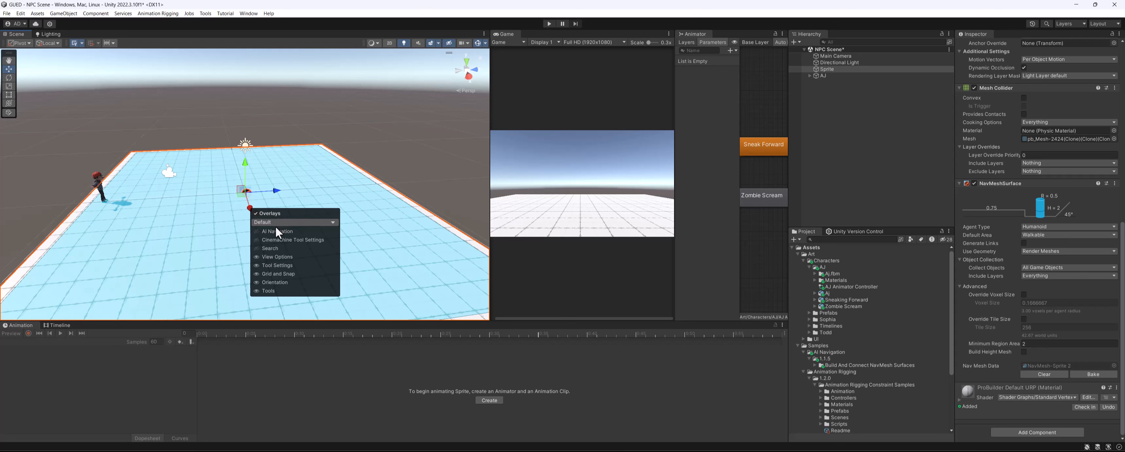
pyautogui.click(256, 232)
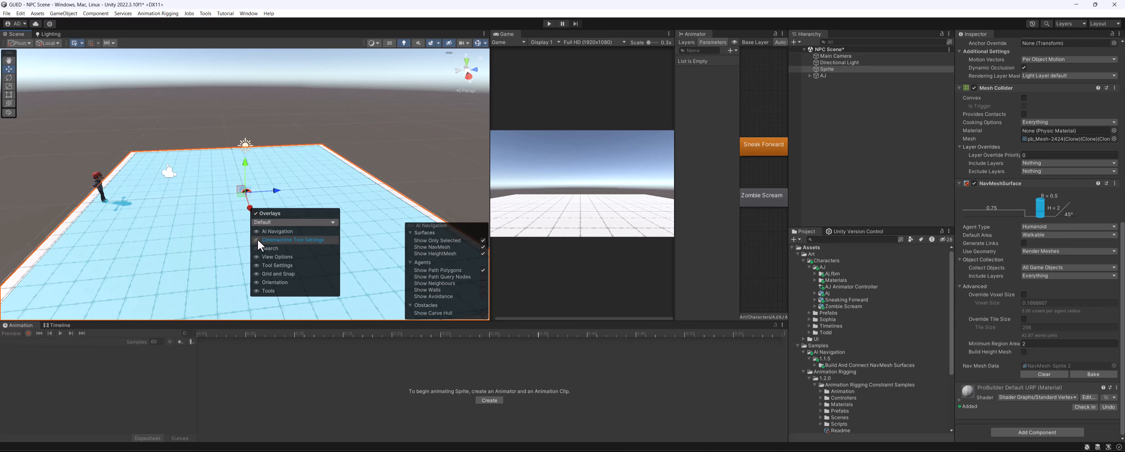
pyautogui.click(257, 239)
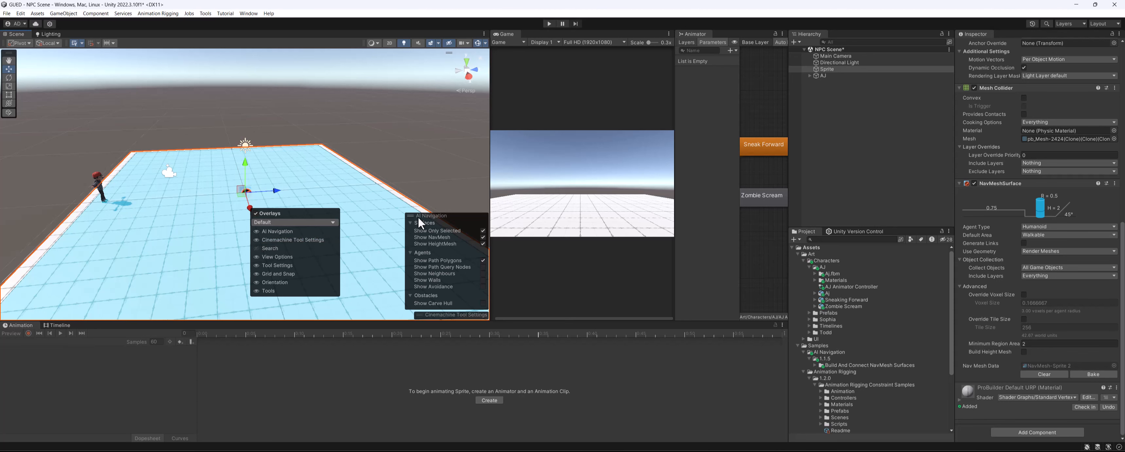
pyautogui.click(354, 210)
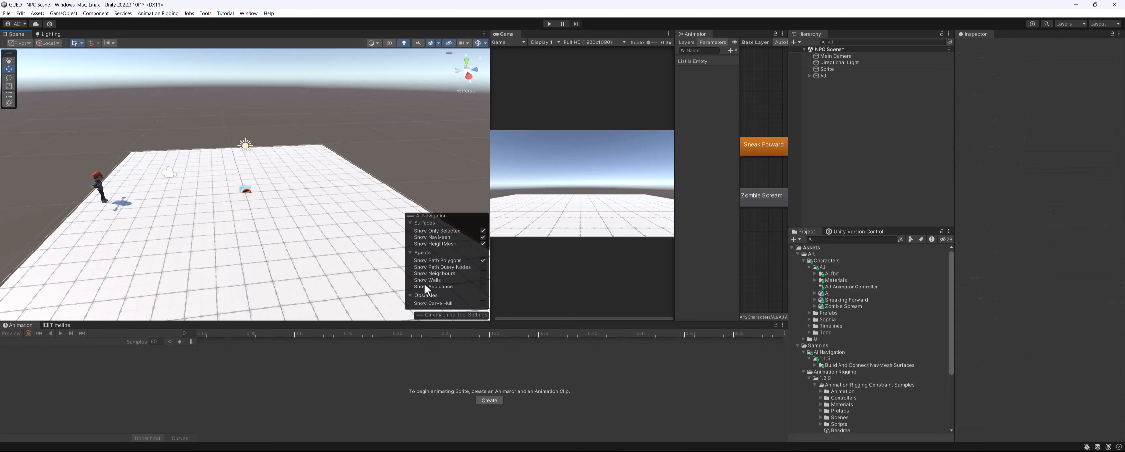
pyautogui.rightClick(439, 315)
pyautogui.click(458, 321)
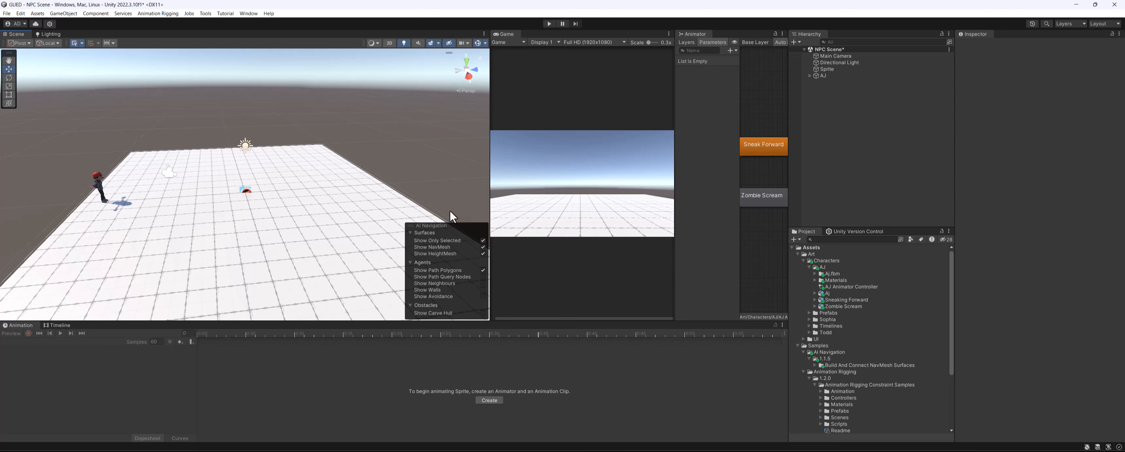
# Step: Turn off Show Only Selected for surfaces, keeping Show NavMesh and Show HeightMesh enabled
pyautogui.click(482, 240)
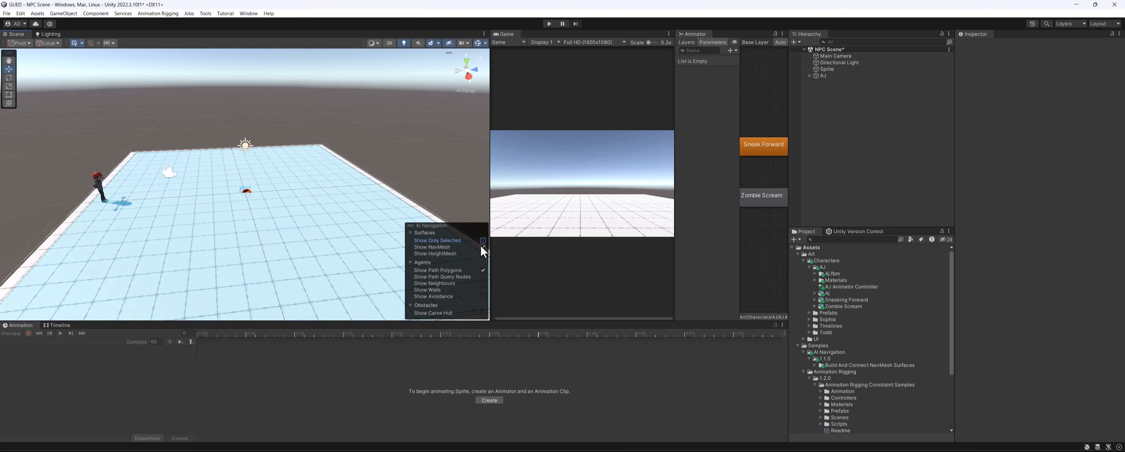
pyautogui.click(483, 247)
pyautogui.click(483, 254)
pyautogui.click(482, 247)
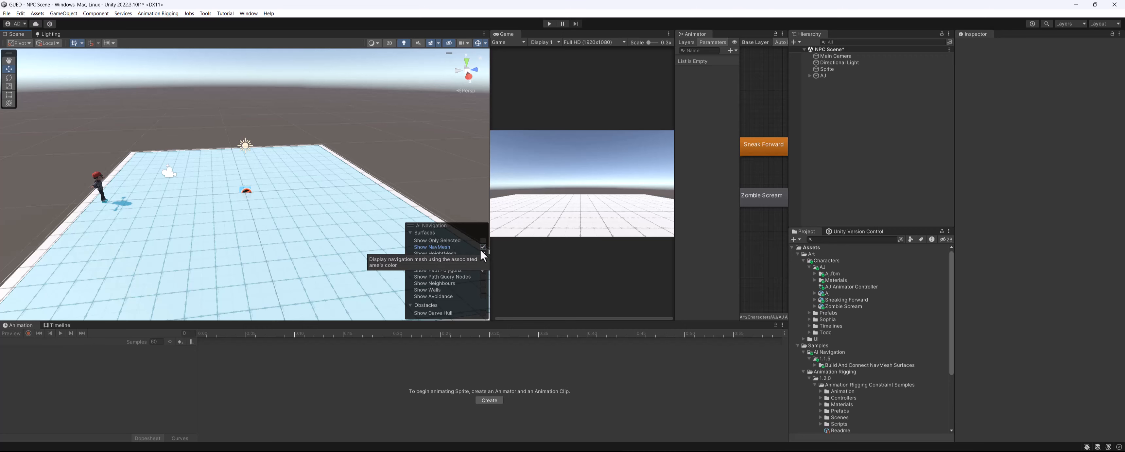
# Step: Turn off the Static flag on the floor Sprite and rebake its NavMeshSurface
pyautogui.moveTo(214, 210); pyautogui.dragTo(308, 250, button='right')
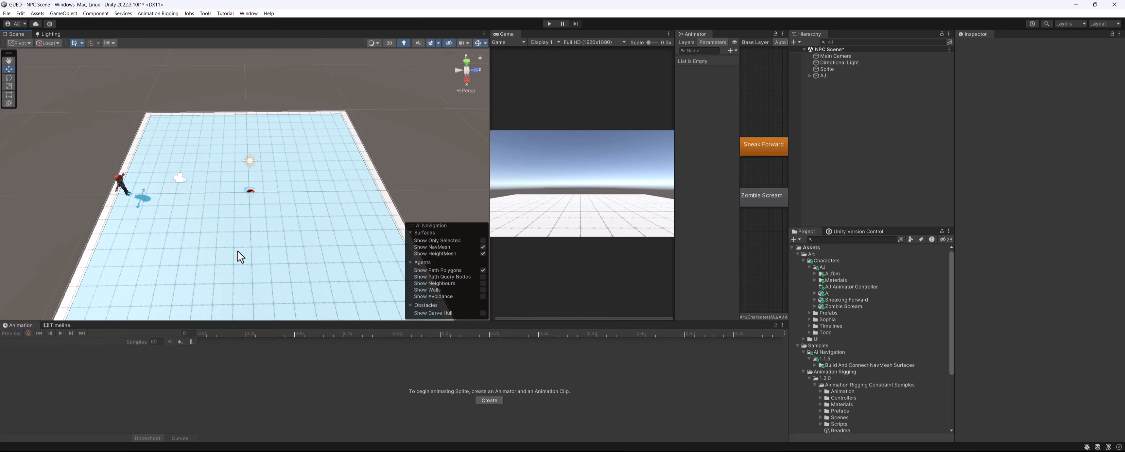
pyautogui.click(258, 234)
pyautogui.scroll(-3, 261, 239)
pyautogui.moveTo(264, 239); pyautogui.dragTo(261, 202, button='middle')
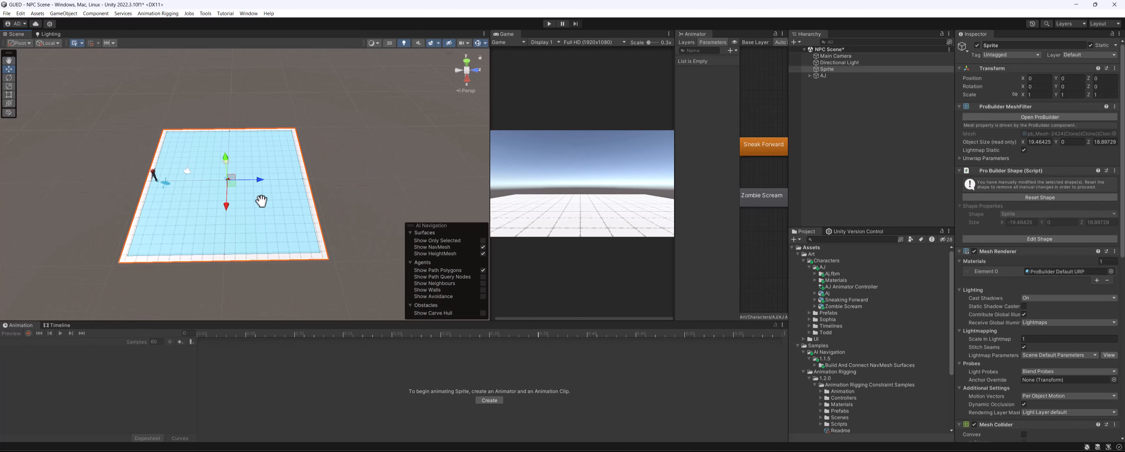
pyautogui.moveTo(342, 185); pyautogui.dragTo(201, 214, button='right')
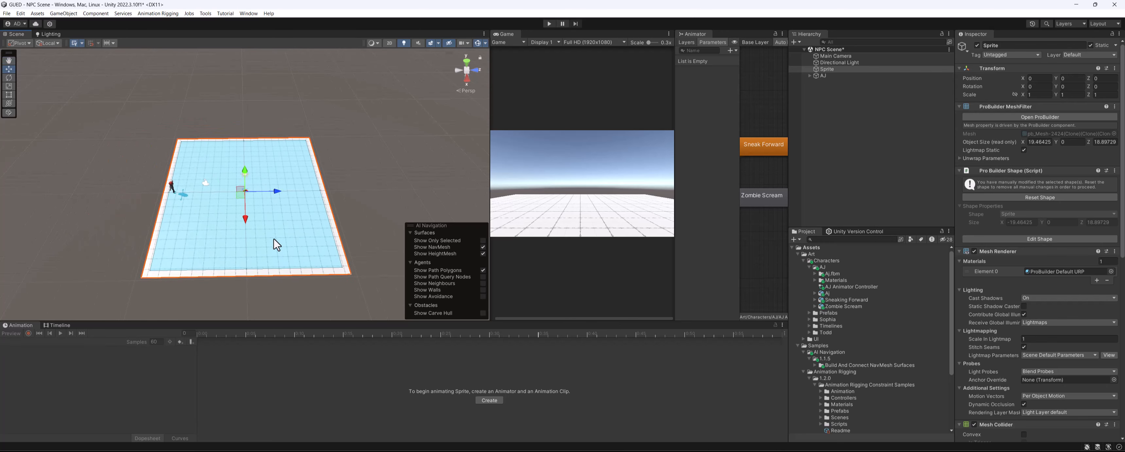
pyautogui.click(1090, 45)
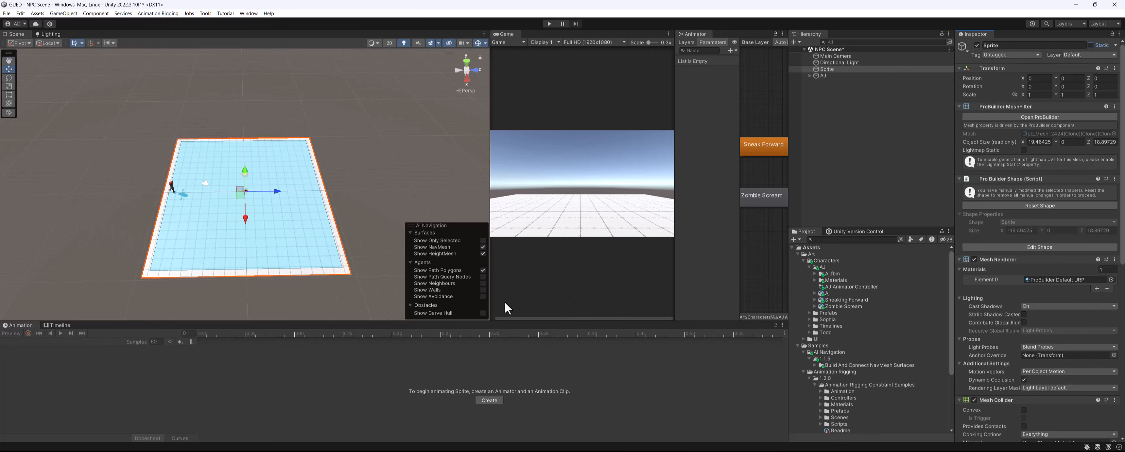
pyautogui.scroll(-10, 1071, 353)
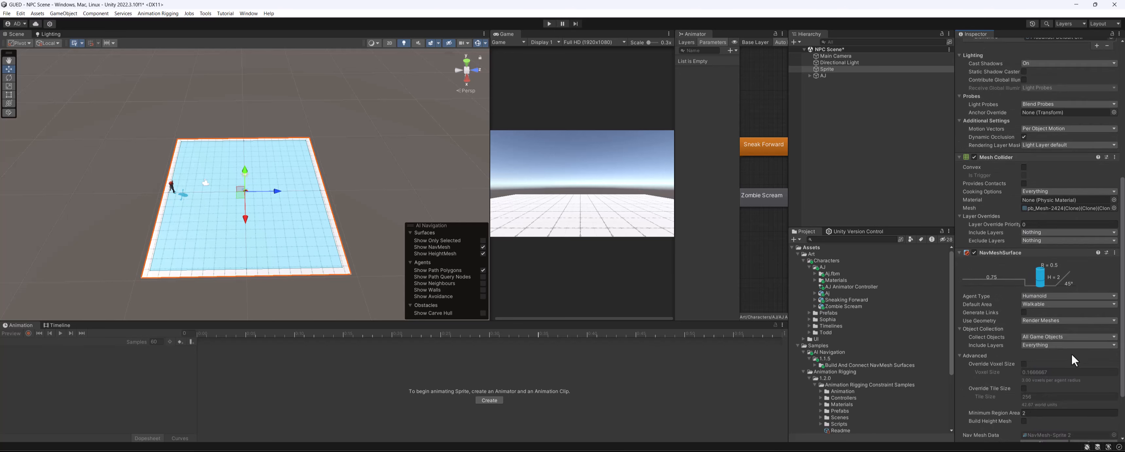
pyautogui.click(1092, 374)
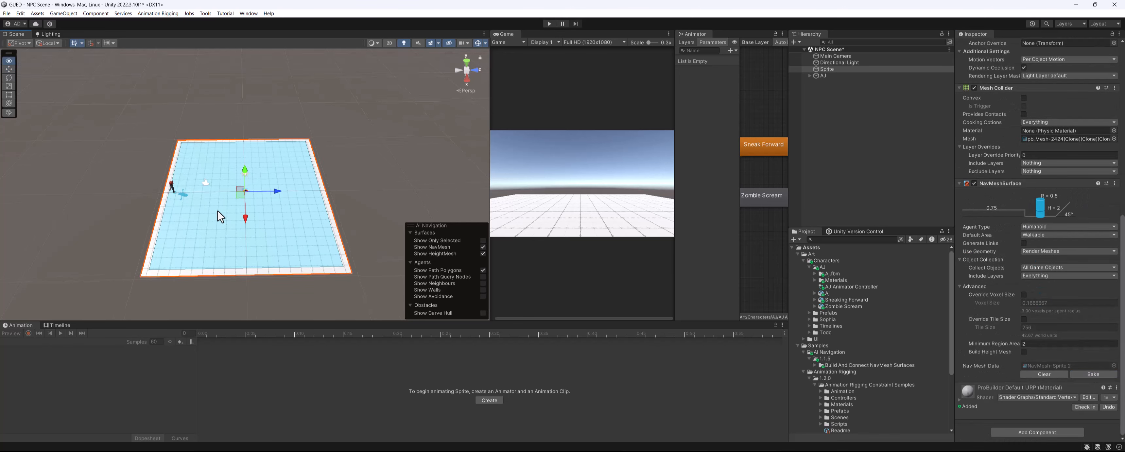
# Step: Mark the floor Sprite as Static again and rebake its NavMeshSurface
pyautogui.moveTo(221, 216); pyautogui.dragTo(205, 211, button='right')
pyautogui.scroll(10, 1008, 79)
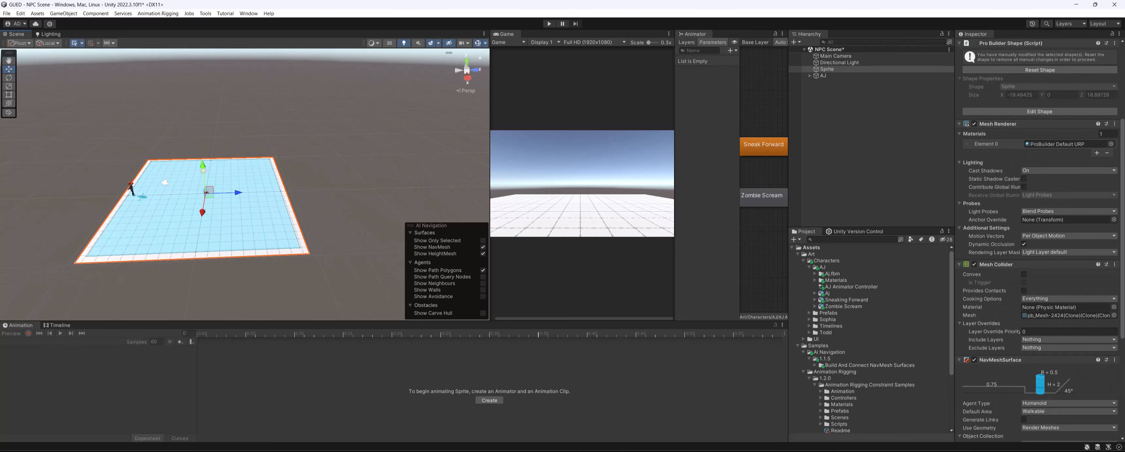
pyautogui.scroll(-10, 1089, 46)
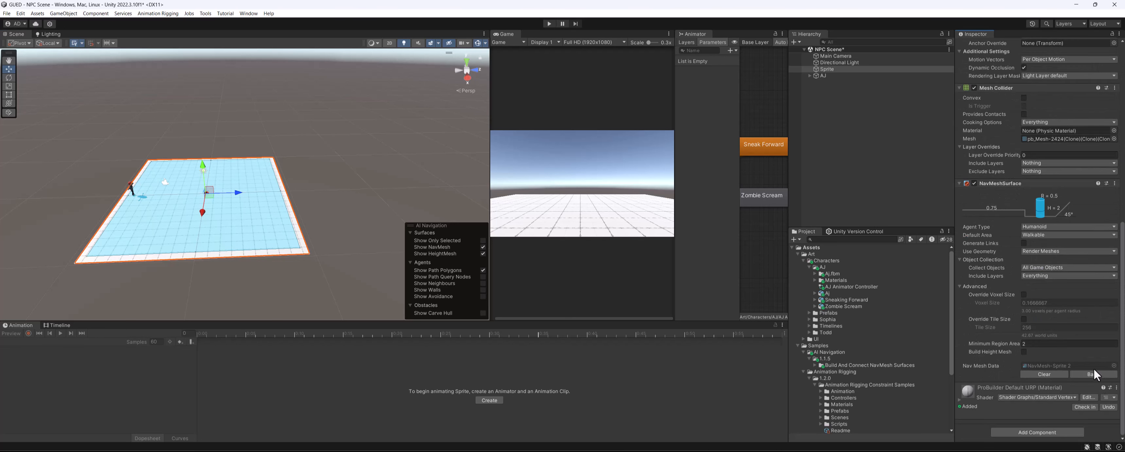
pyautogui.click(1094, 371)
# Step: With the floor Sprite selected, open the ProBuilder window and place it over the Game view
pyautogui.moveTo(243, 164); pyautogui.dragTo(240, 165, button='middle')
pyautogui.moveTo(233, 146); pyautogui.dragTo(287, 255)
pyautogui.click(271, 237)
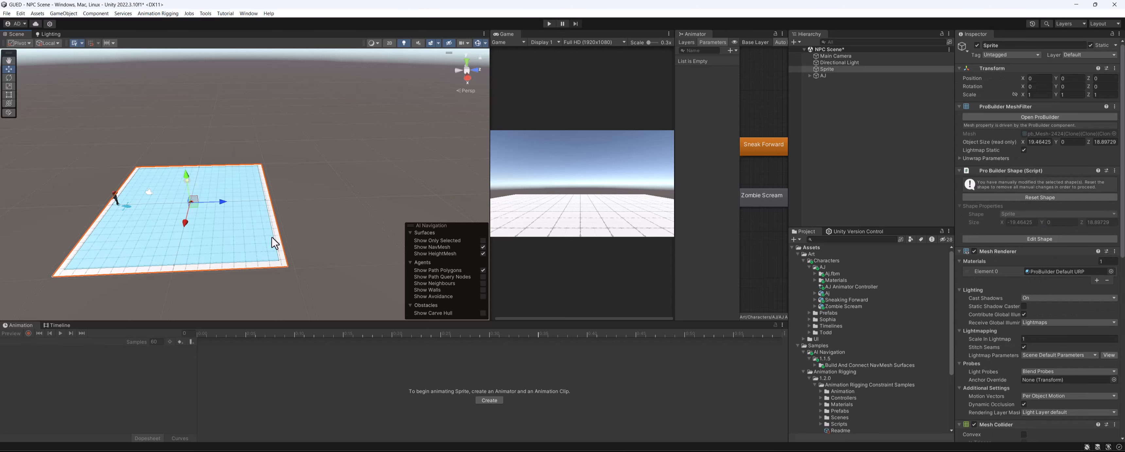
pyautogui.click(209, 13)
pyautogui.moveTo(236, 27)
pyautogui.click(271, 24)
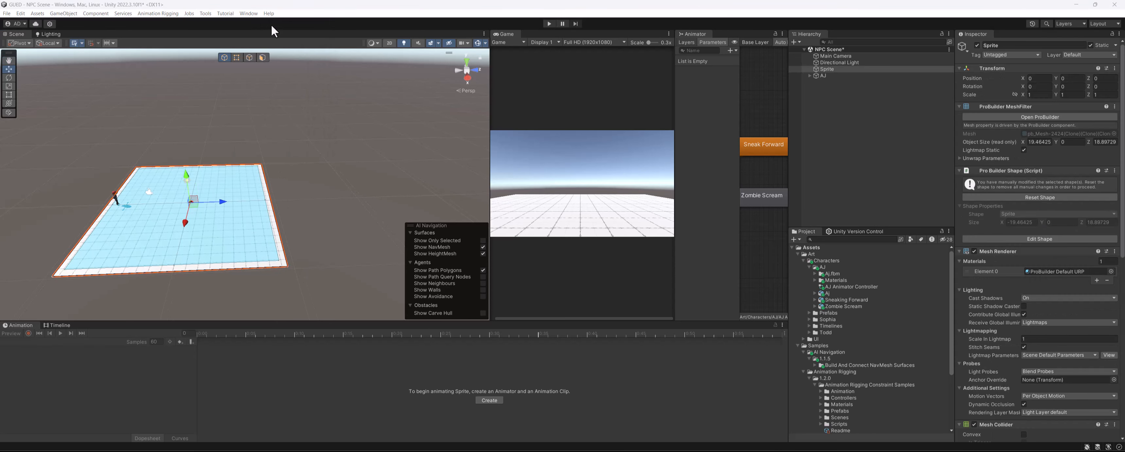
pyautogui.moveTo(863, 0); pyautogui.dragTo(572, 74)
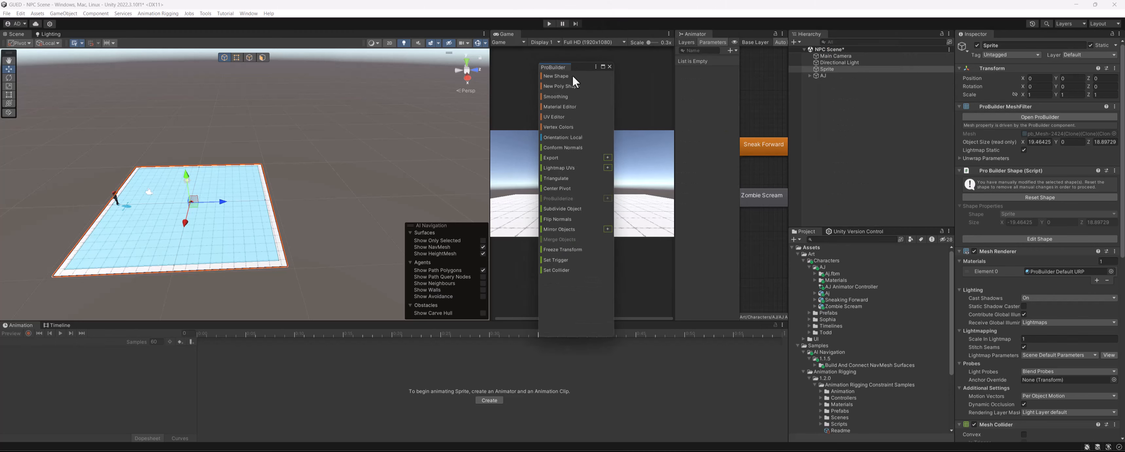
# Step: In ProBuilder edge mode, move the floor edge farthest from AJ outward along Z, extending the floor to about 43.1 in Z
pyautogui.keyDown('alt'); pyautogui.moveTo(156, 183); pyautogui.dragTo(132, 207); pyautogui.keyUp('alt')
pyautogui.click(252, 58)
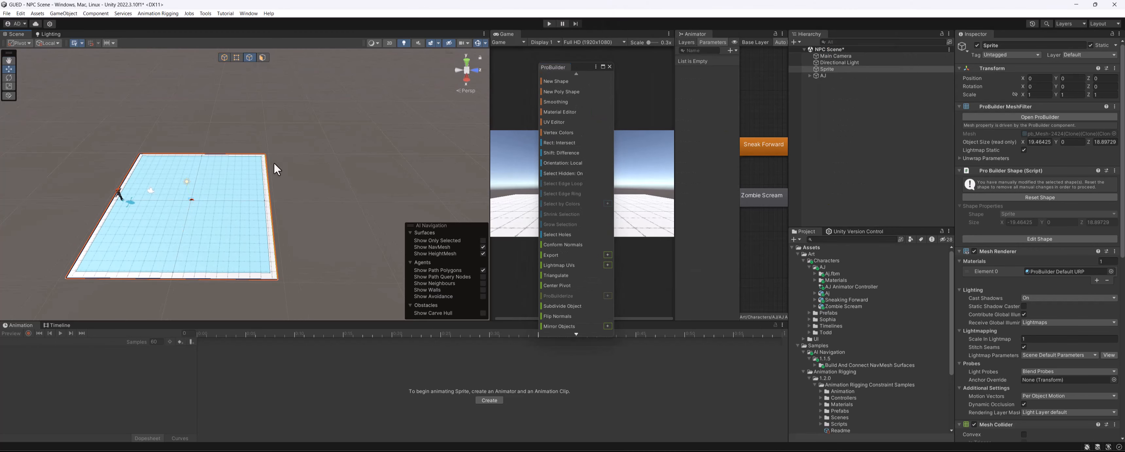
pyautogui.click(268, 195)
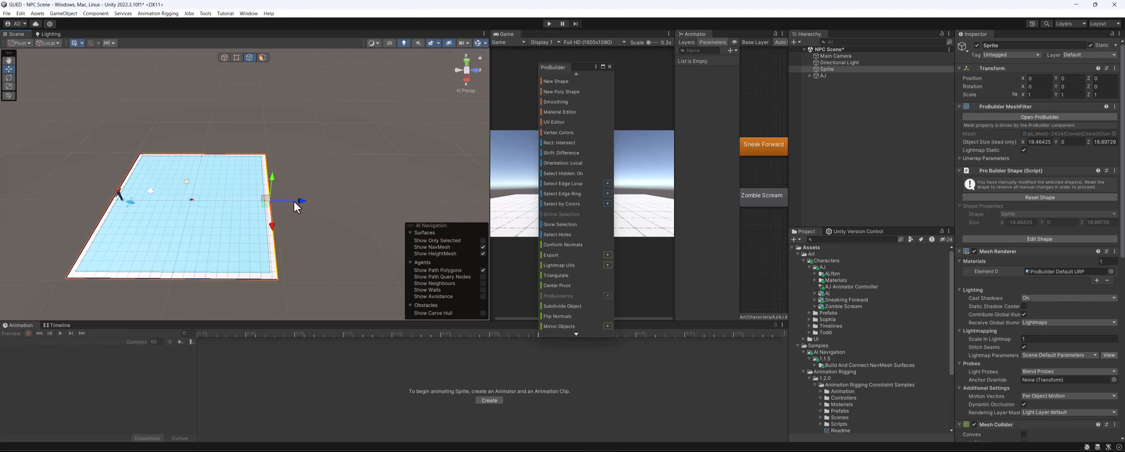
pyautogui.moveTo(294, 205); pyautogui.dragTo(322, 202)
pyautogui.scroll(-3, 324, 197)
pyautogui.moveTo(323, 197); pyautogui.dragTo(288, 184, button='middle')
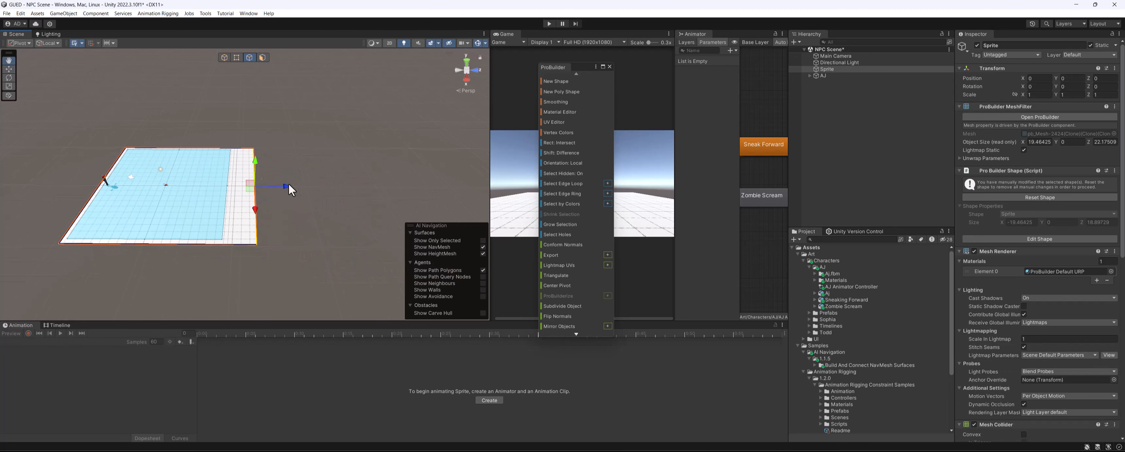
pyautogui.moveTo(288, 183); pyautogui.dragTo(429, 191)
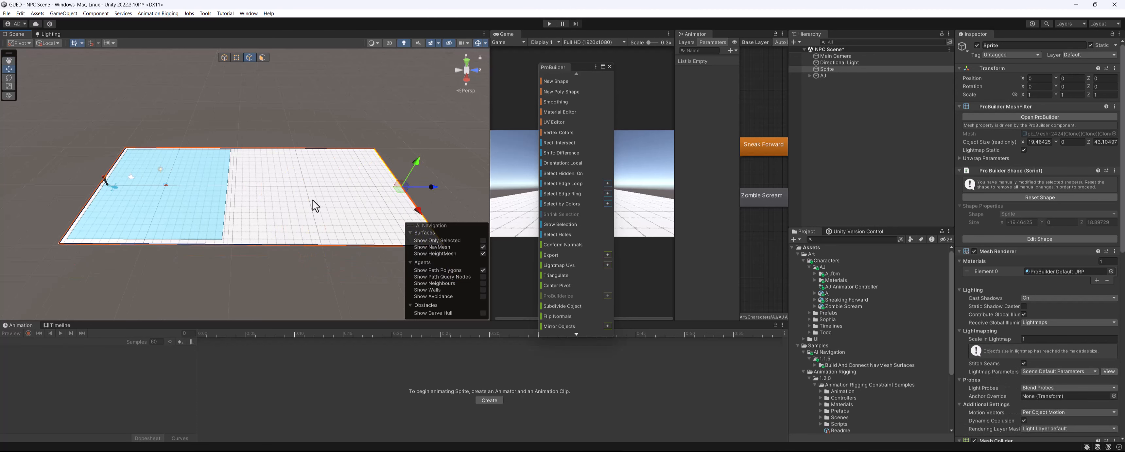
# Step: Return to object selection mode and rebake the NavMeshSurface over the extended floor
pyautogui.click(222, 59)
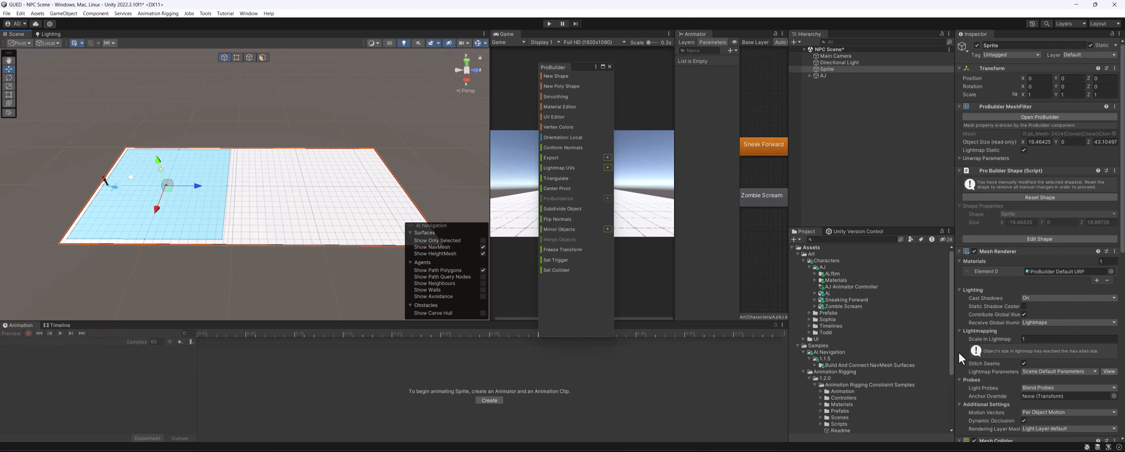
pyautogui.scroll(-15, 1040, 350)
pyautogui.click(1078, 373)
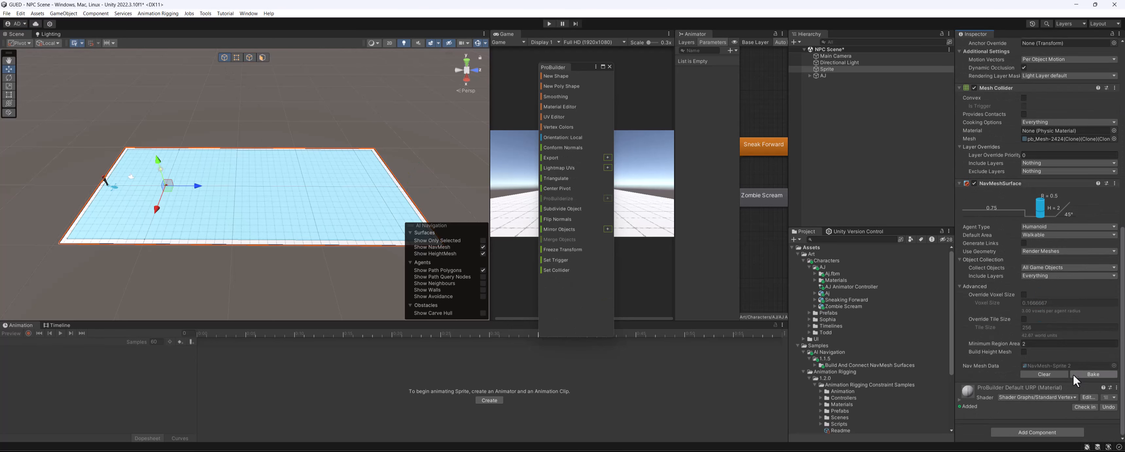
pyautogui.scroll(4, 206, 224)
pyautogui.keyDown('alt'); pyautogui.moveTo(153, 244); pyautogui.dragTo(99, 208); pyautogui.keyUp('alt')
pyautogui.moveTo(99, 208); pyautogui.dragTo(159, 205, button='middle')
pyautogui.scroll(4, 159, 206)
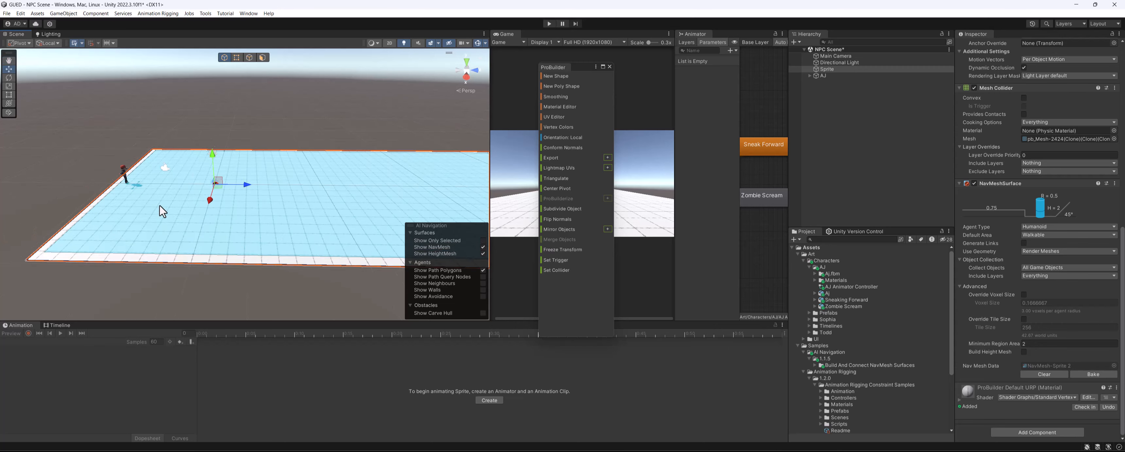
# Step: Create an empty GameObject at the scene root and name it Waypoint
pyautogui.moveTo(161, 212); pyautogui.dragTo(271, 191, button='right')
pyautogui.rightClick(856, 120)
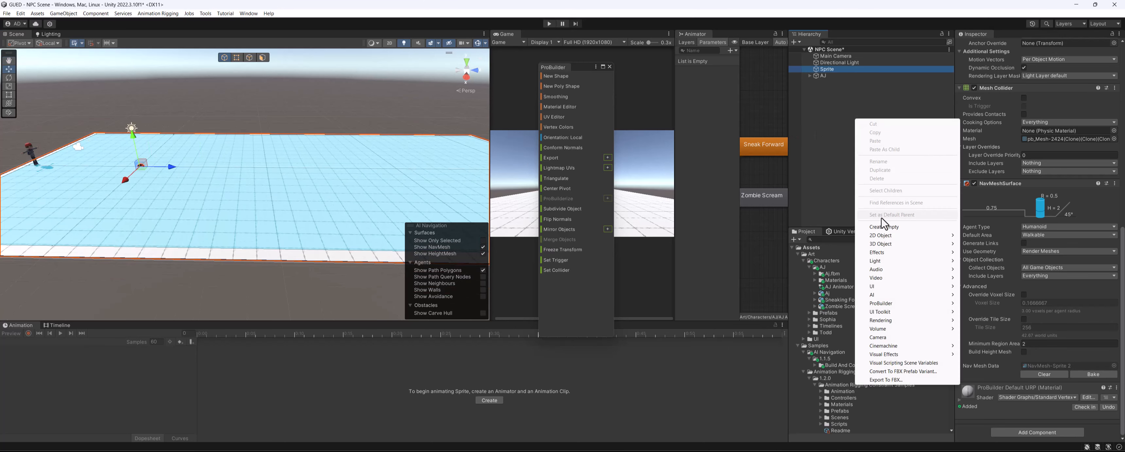
pyautogui.click(888, 227)
pyautogui.write('De')
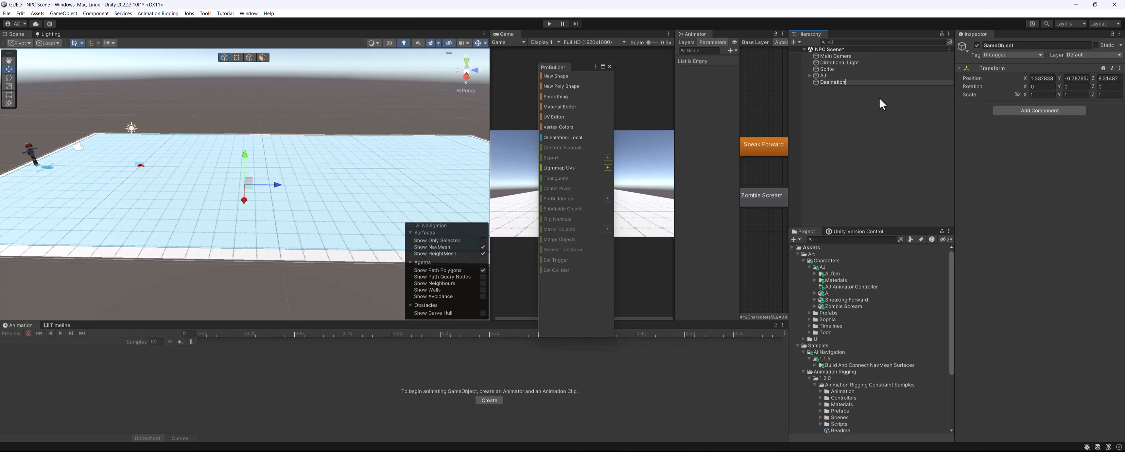
pyautogui.write('sination')
pyautogui.press('BackSpace')
pyautogui.press('BackSpace')
pyautogui.press('BackSpace')
pyautogui.press('BackSpace')
pyautogui.press('BackSpace')
pyautogui.press('BackSpace')
pyautogui.press('BackSpace')
pyautogui.press('BackSpace')
pyautogui.press('BackSpace')
pyautogui.press('BackSpace')
pyautogui.write('Waypoint')
pyautogui.press('Return')
# Step: Reset the Waypoint's Transform to the origin
pyautogui.moveTo(277, 185); pyautogui.dragTo(485, 188)
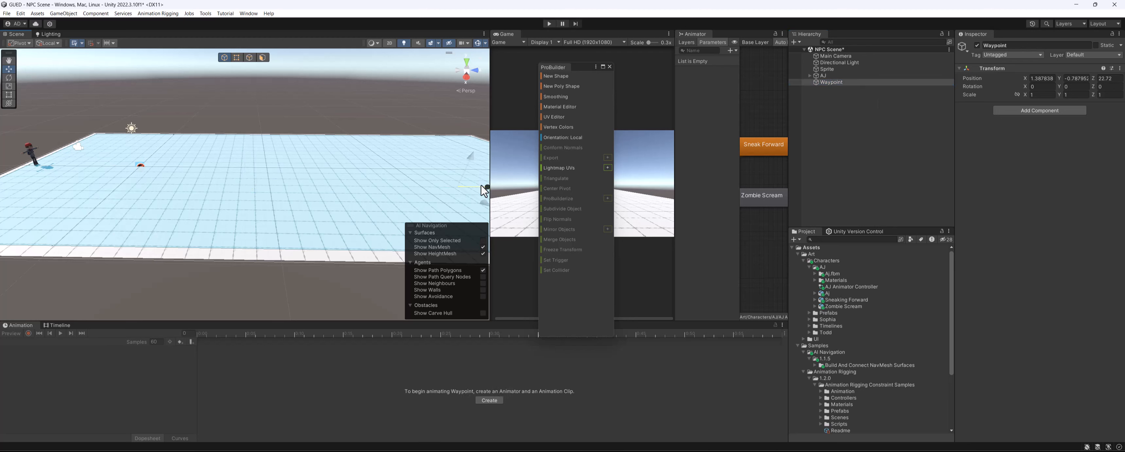
pyautogui.moveTo(374, 155); pyautogui.dragTo(416, 145, button='right')
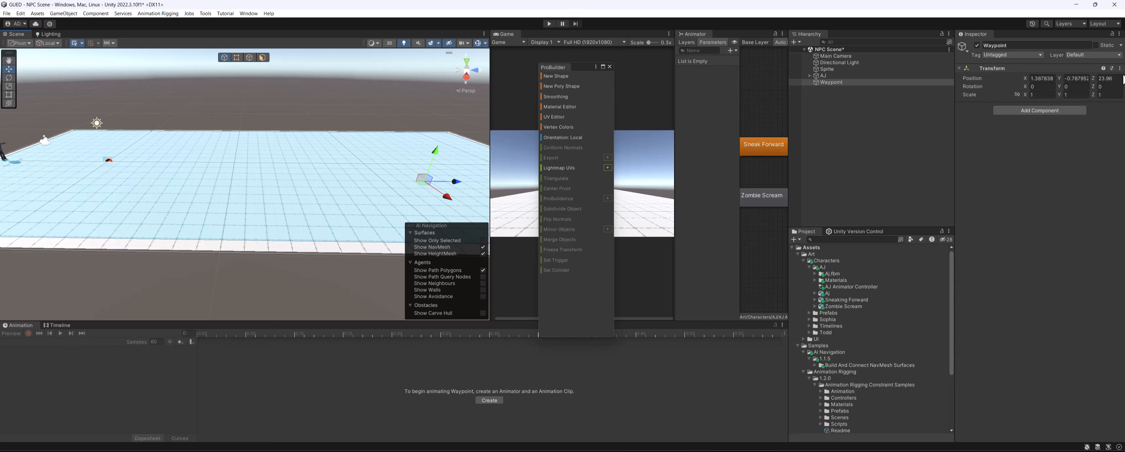
pyautogui.click(1115, 71)
pyautogui.click(1117, 70)
pyautogui.click(1088, 77)
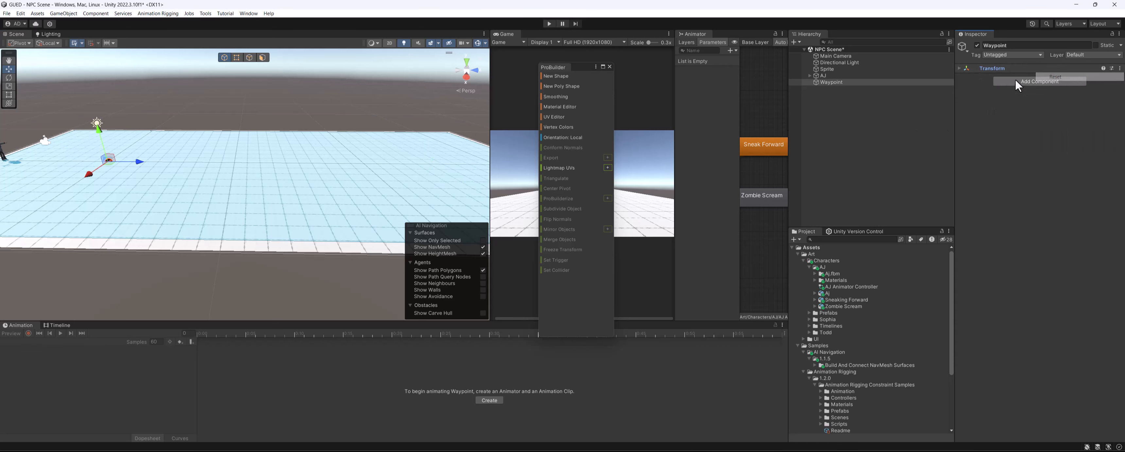
pyautogui.click(963, 68)
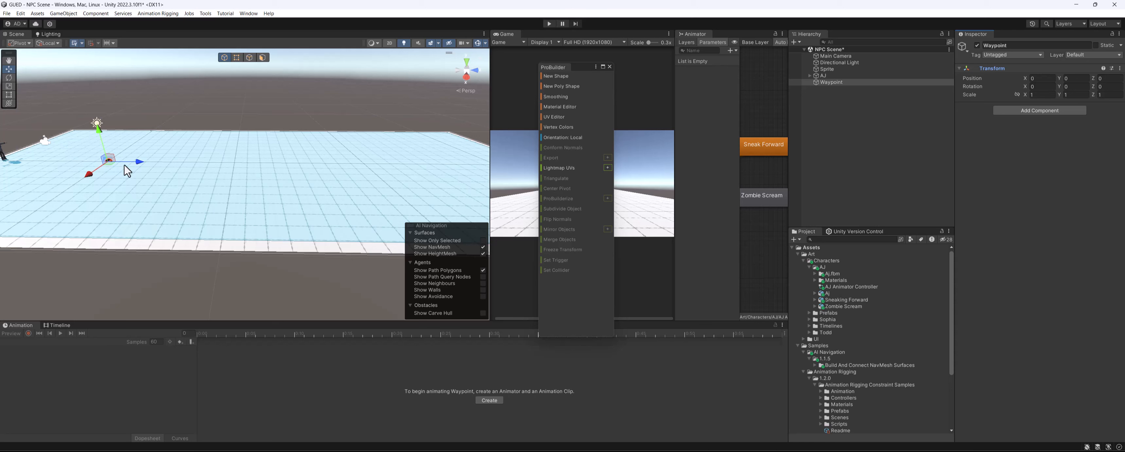
# Step: Give the Waypoint an orange label icon and move it along Z to about 30.45, near the floor's far end
pyautogui.moveTo(127, 170); pyautogui.dragTo(384, 170)
pyautogui.press('f')
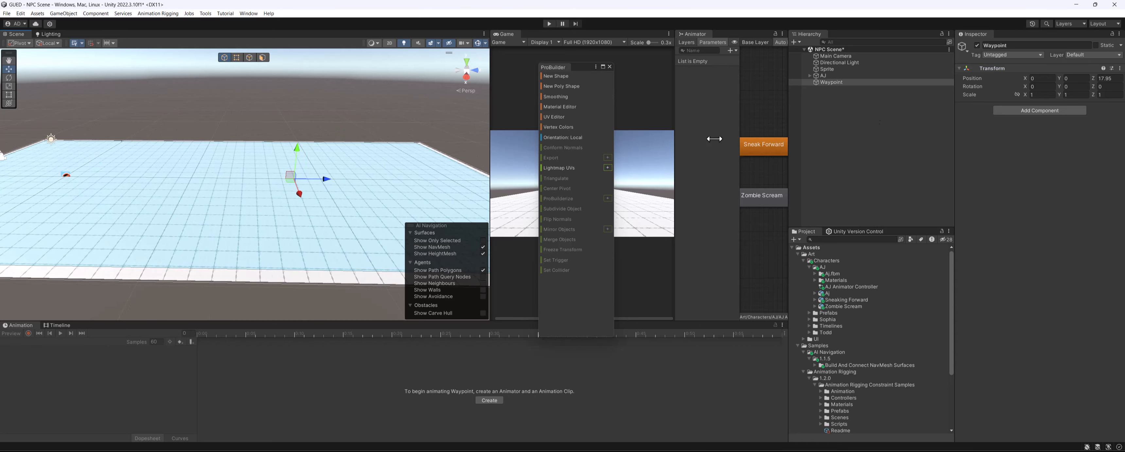
pyautogui.click(963, 47)
pyautogui.click(978, 75)
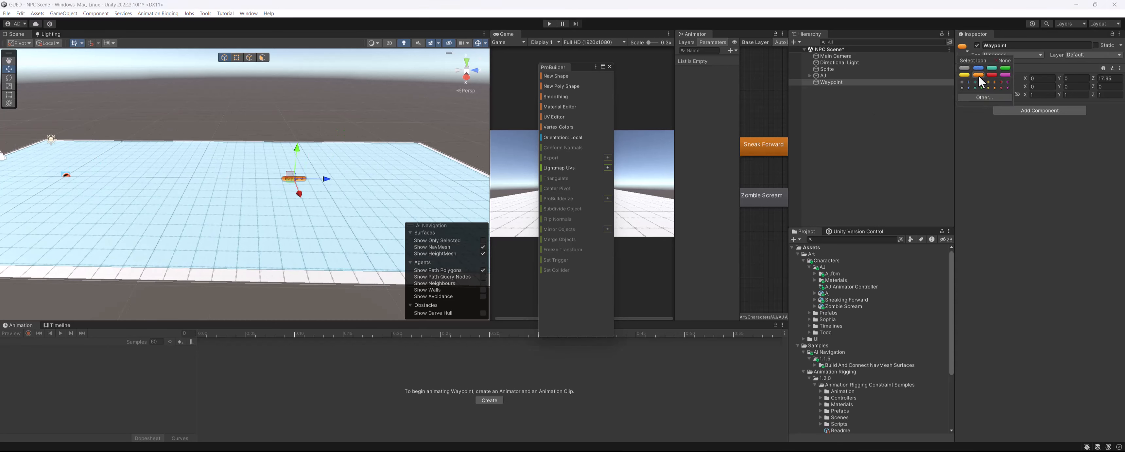
pyautogui.moveTo(325, 179); pyautogui.dragTo(494, 181)
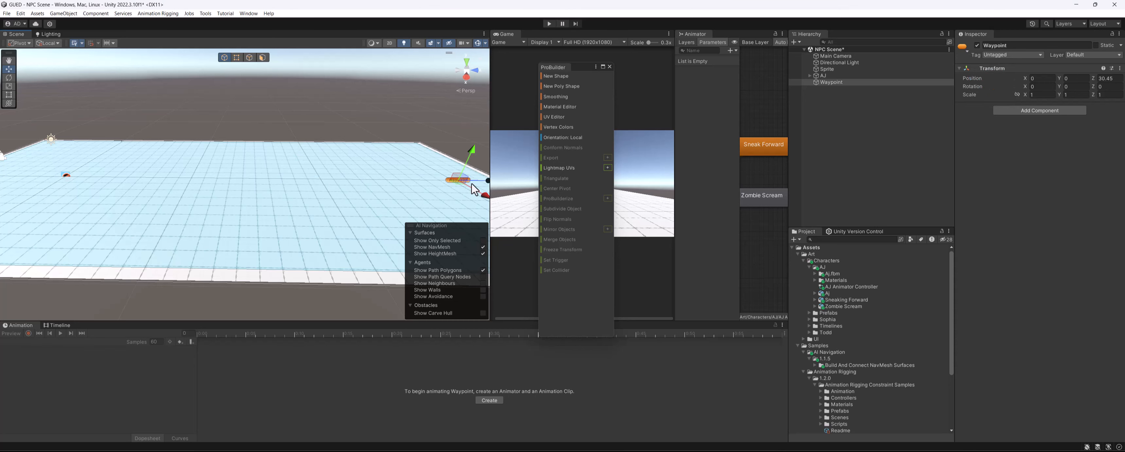
pyautogui.scroll(-3, 151, 178)
pyautogui.moveTo(151, 178); pyautogui.dragTo(105, 180, button='right')
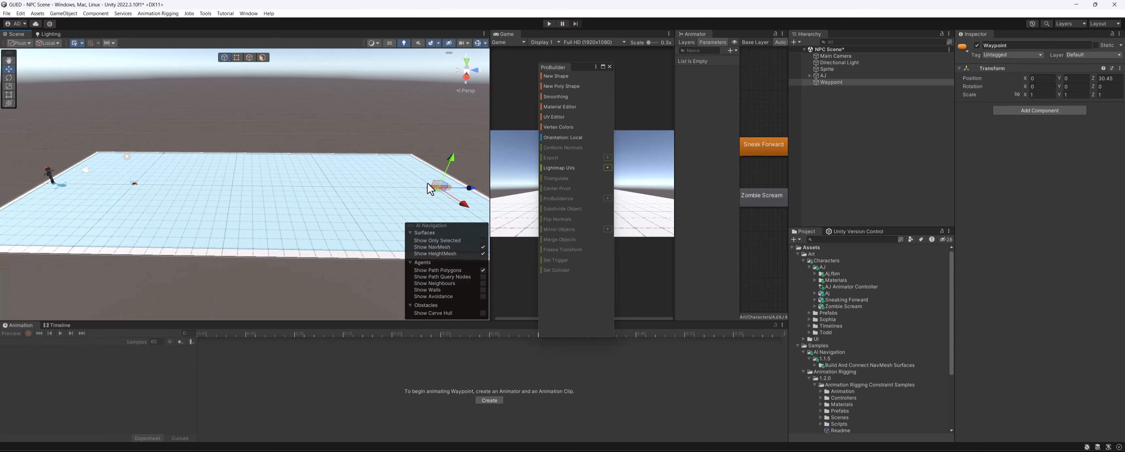
pyautogui.scroll(4, 311, 175)
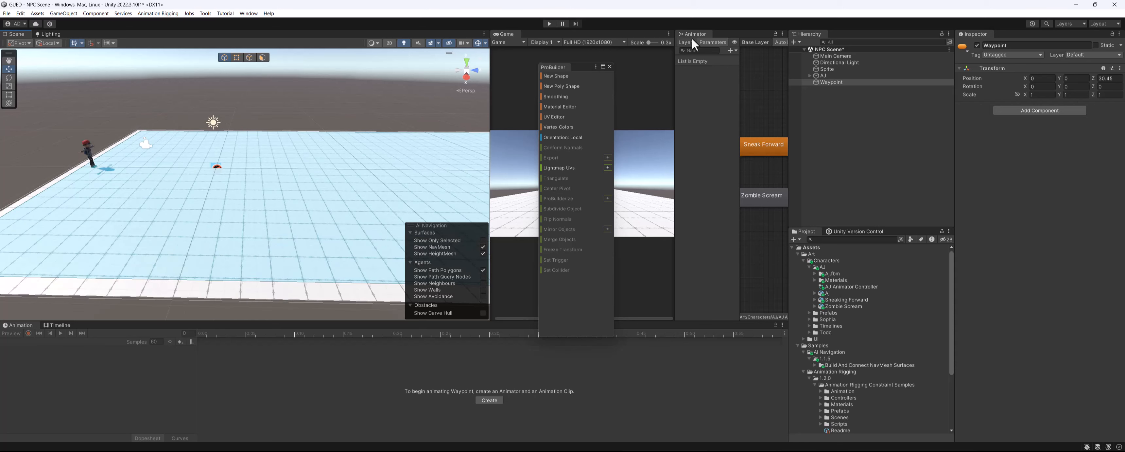
# Step: Close the ProBuilder window and widen the Scene view at the expense of the Game view
pyautogui.click(610, 66)
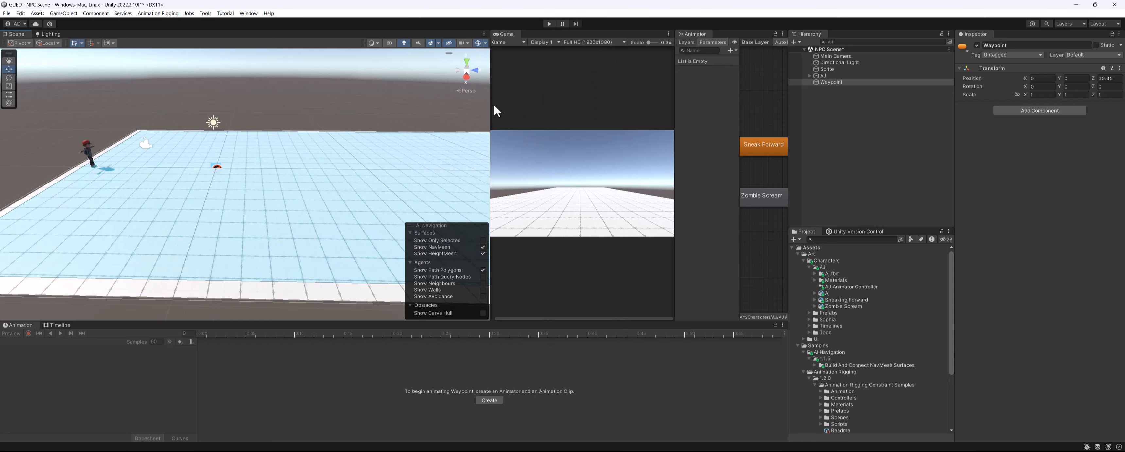
pyautogui.moveTo(490, 109); pyautogui.dragTo(608, 111)
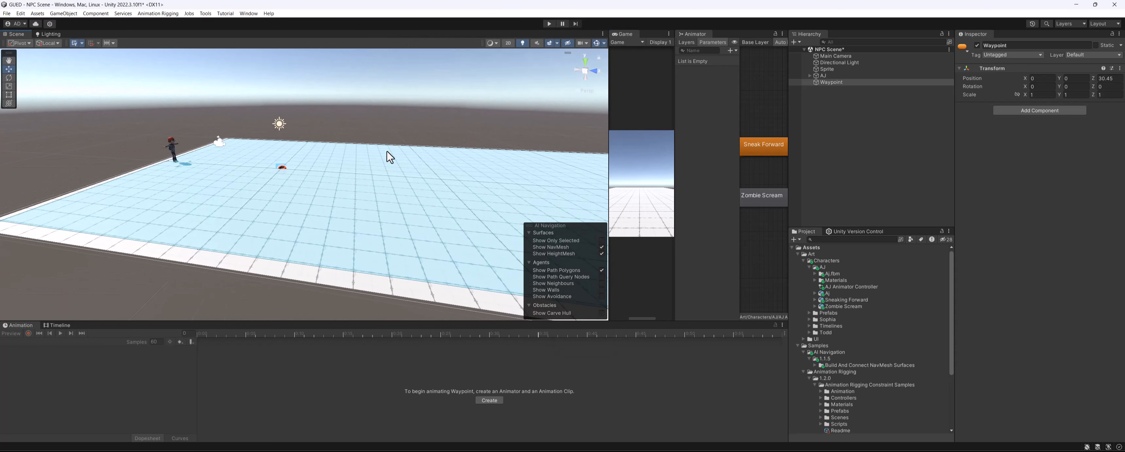
pyautogui.keyDown('alt'); pyautogui.moveTo(220, 161); pyautogui.dragTo(162, 162); pyautogui.keyUp('alt')
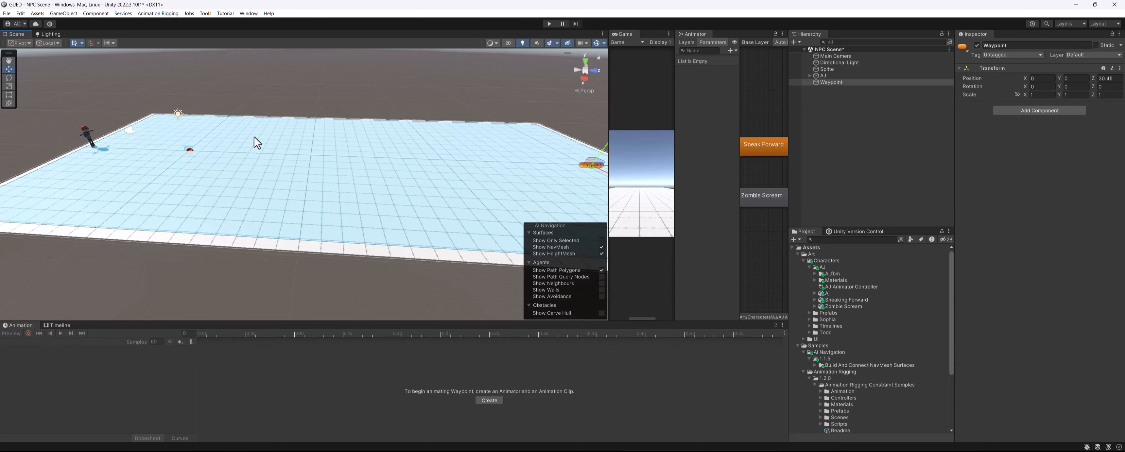
pyautogui.scroll(2, 298, 177)
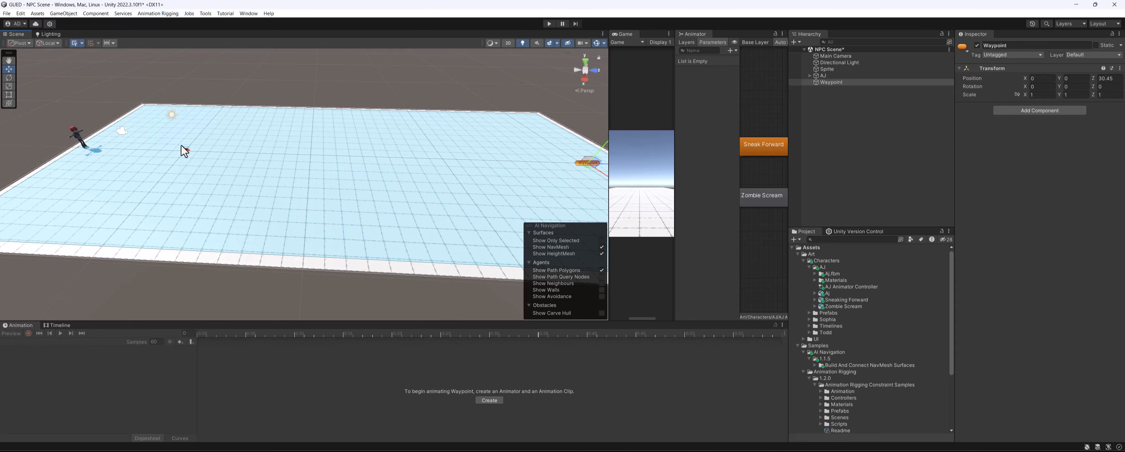
pyautogui.keyDown('alt'); pyautogui.moveTo(181, 145); pyautogui.dragTo(179, 148); pyautogui.keyUp('alt')
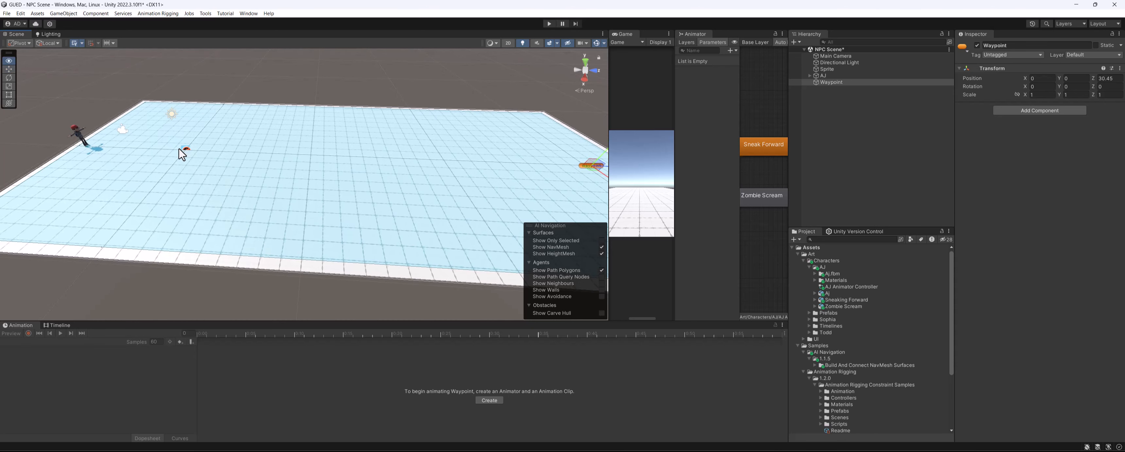
# Step: Add a Cinemachine Dolly Camera with Track as a child of AJ and frame its Dolly Track in the Scene view
pyautogui.click(837, 74)
pyautogui.rightClick(837, 75)
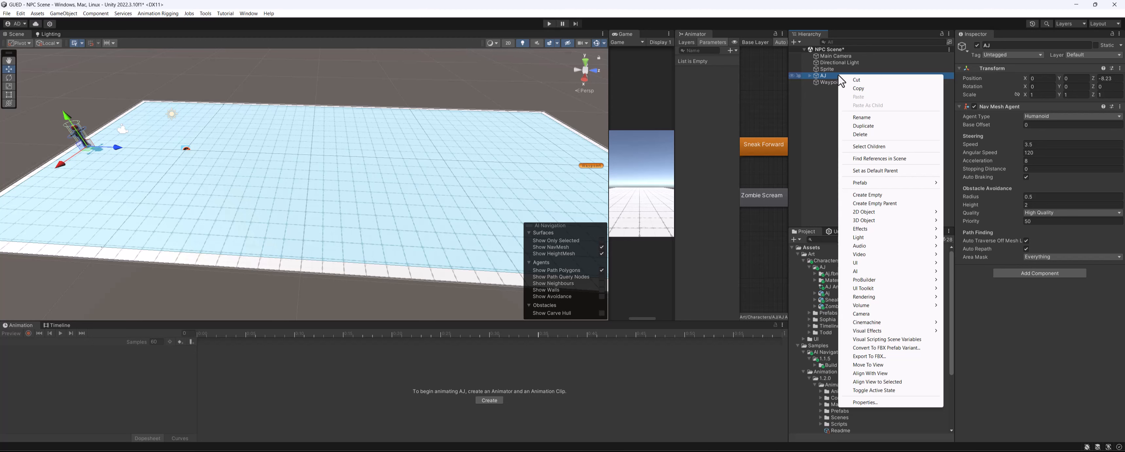
pyautogui.moveTo(893, 325)
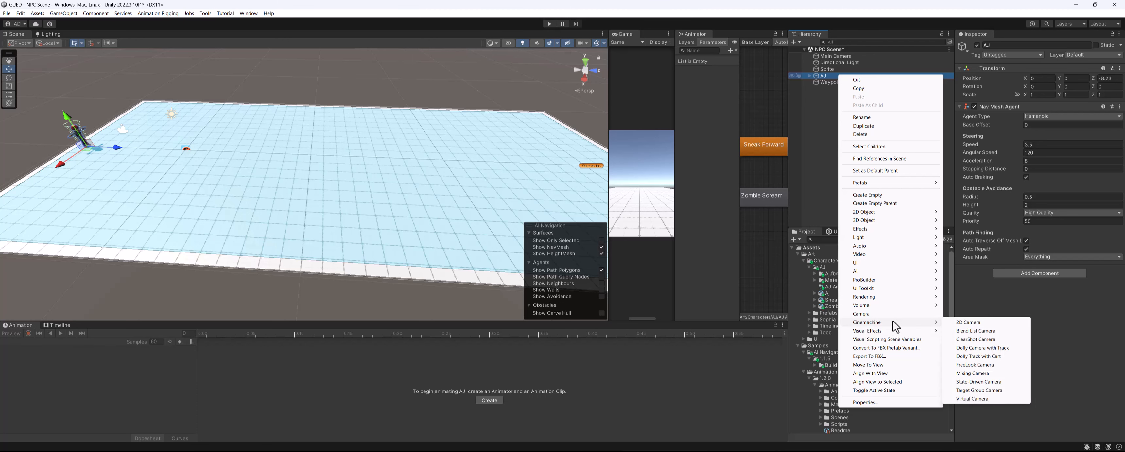
pyautogui.click(978, 348)
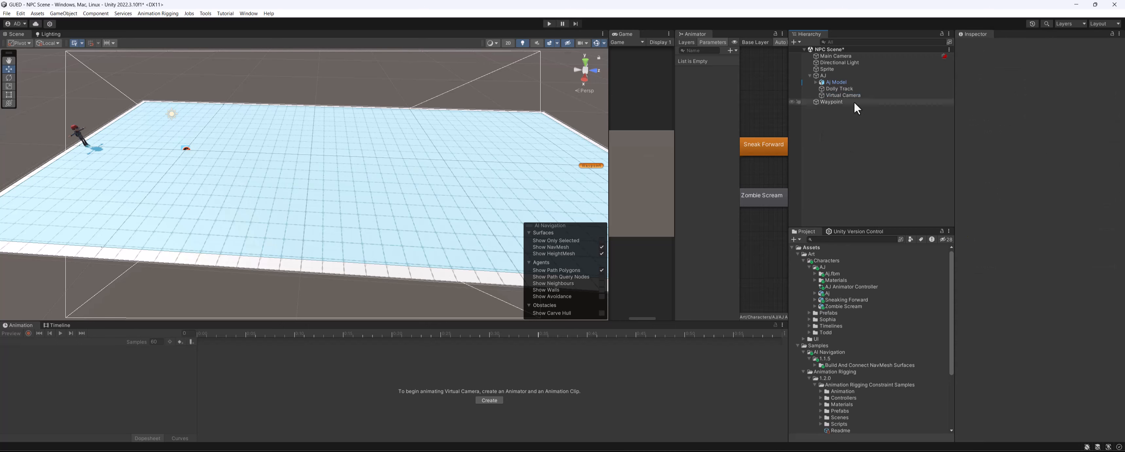
pyautogui.click(839, 88)
pyautogui.press('f')
pyautogui.keyDown('alt'); pyautogui.moveTo(308, 154); pyautogui.dragTo(269, 73); pyautogui.keyUp('alt')
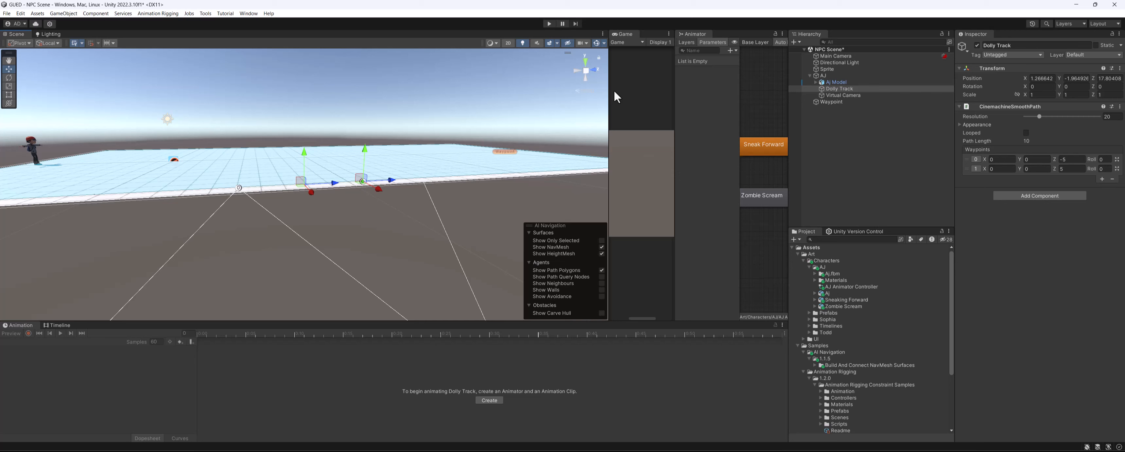
# Step: Reset the Transform of the Virtual Camera under AJ
pyautogui.click(834, 56)
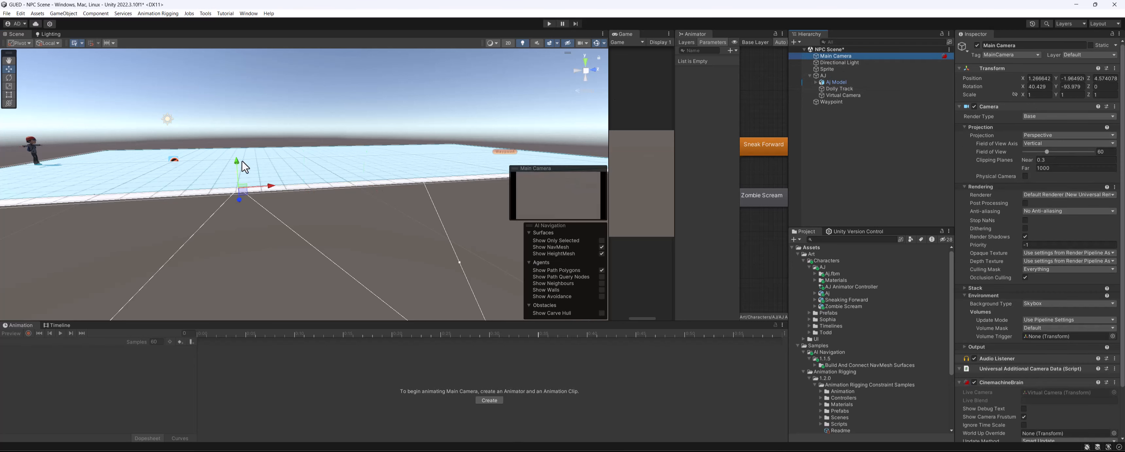
pyautogui.keyDown('alt'); pyautogui.moveTo(244, 132); pyautogui.dragTo(352, 194); pyautogui.keyUp('alt')
pyautogui.click(834, 88)
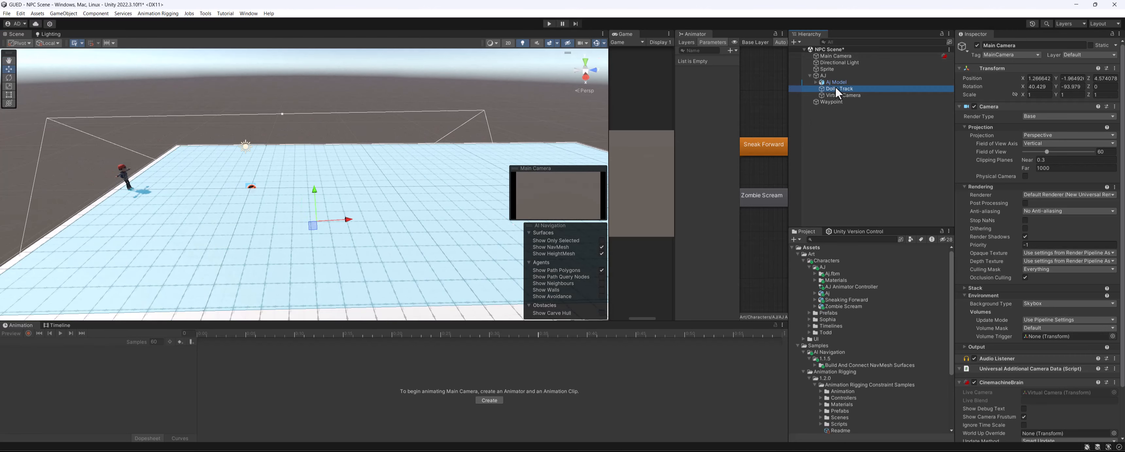
pyautogui.click(841, 94)
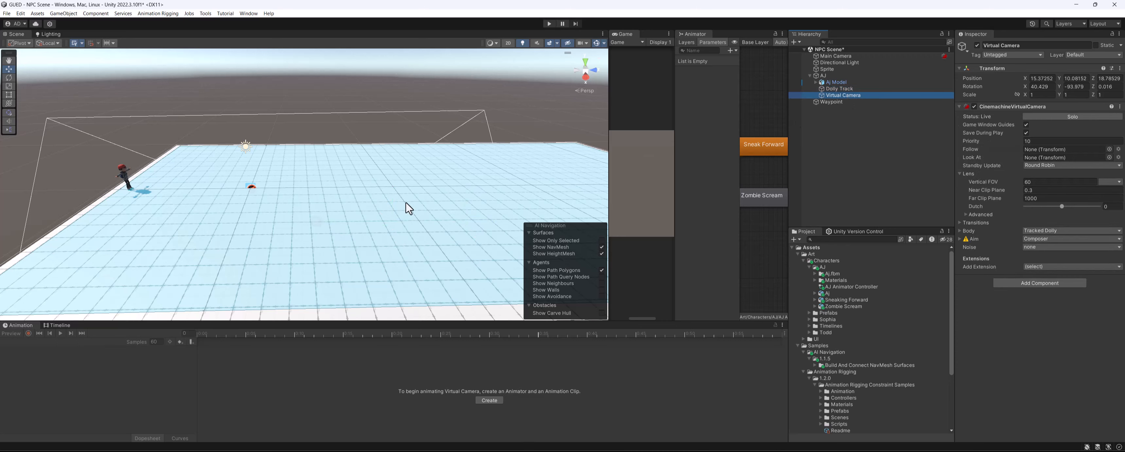
pyautogui.keyDown('alt'); pyautogui.moveTo(408, 207); pyautogui.dragTo(409, 132); pyautogui.keyUp('alt')
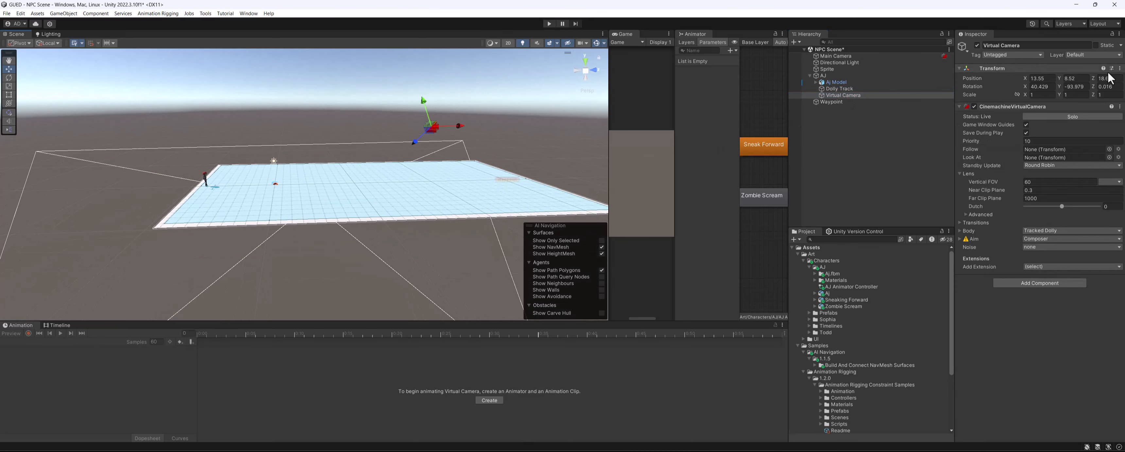
pyautogui.click(1119, 69)
pyautogui.click(1048, 77)
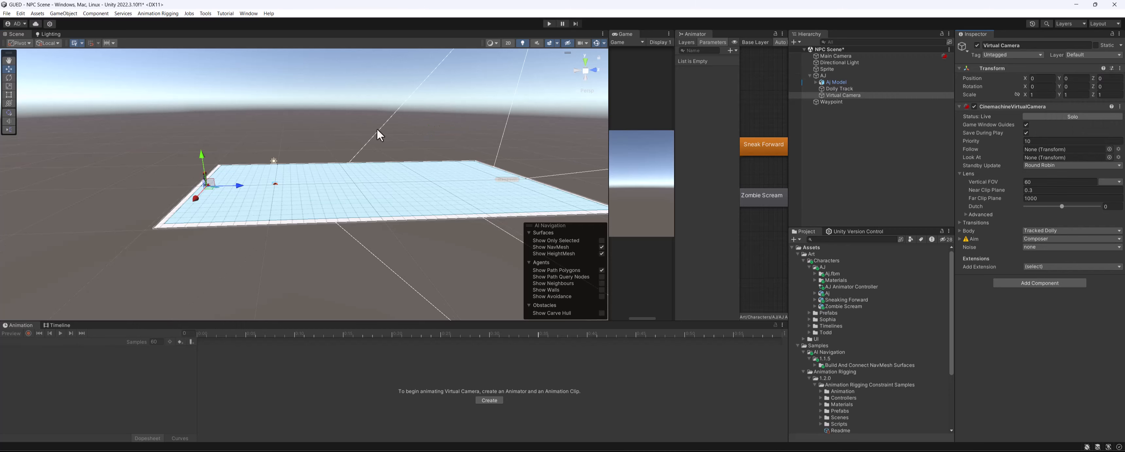
# Step: Move the Virtual Camera to about 3.36 on X and set its Y rotation to -90
pyautogui.keyDown('alt'); pyautogui.moveTo(376, 128); pyautogui.dragTo(135, 277); pyautogui.keyUp('alt')
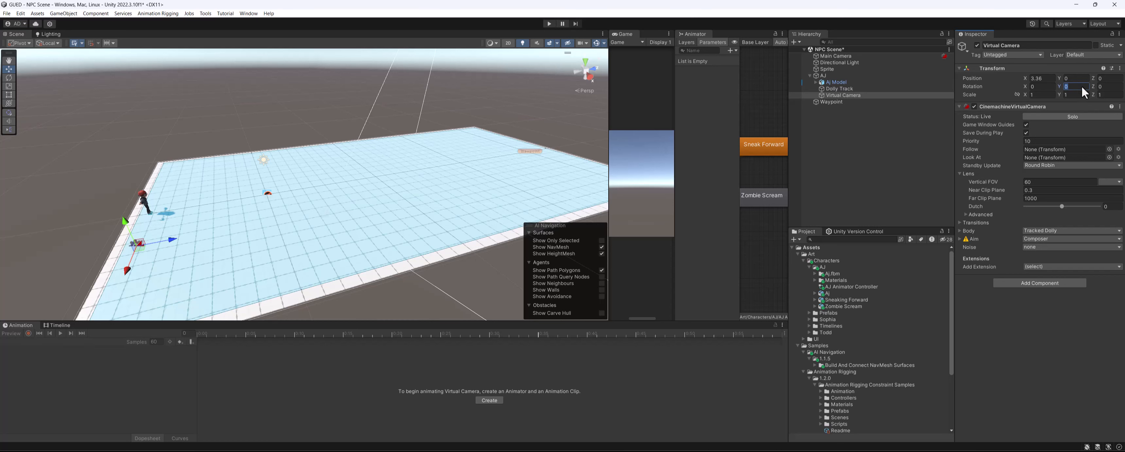
pyautogui.write('90')
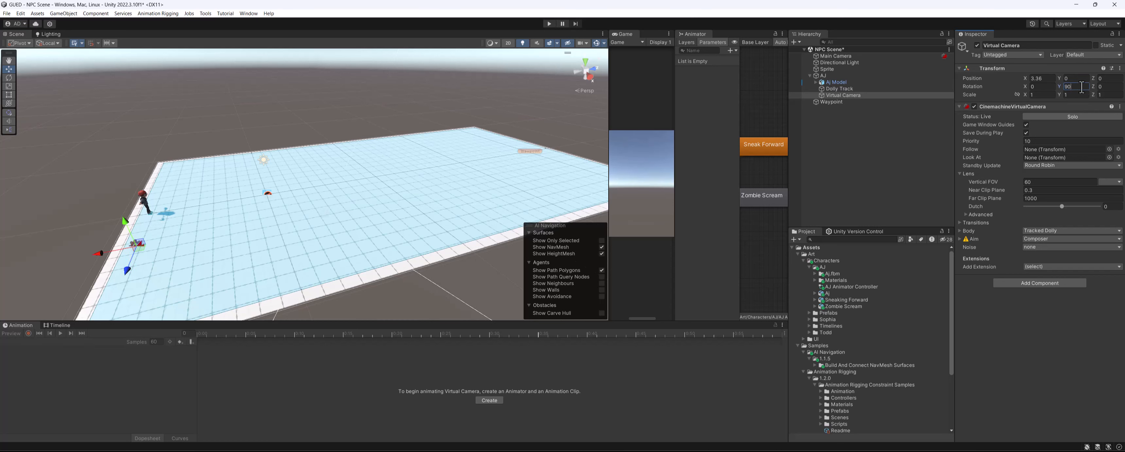
pyautogui.write('-90')
pyautogui.keyDown('alt'); pyautogui.moveTo(309, 198); pyautogui.dragTo(251, 157); pyautogui.keyUp('alt')
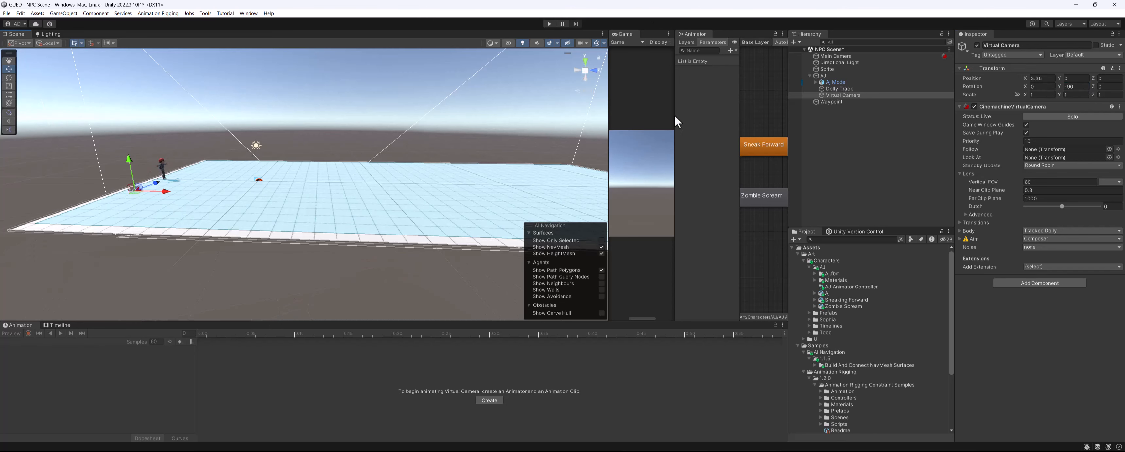
# Step: Enlarge the Game view and reposition the Virtual Camera beside AJ at about X 3.74, Y 1.53, Z -0.19
pyautogui.moveTo(608, 137); pyautogui.dragTo(460, 132)
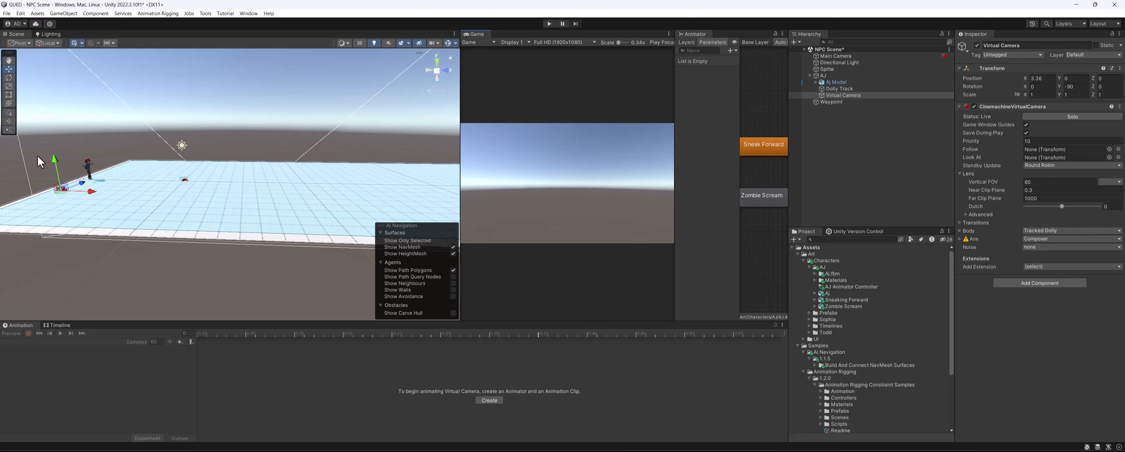
pyautogui.moveTo(89, 180); pyautogui.dragTo(221, 233)
pyautogui.scroll(3, 221, 239)
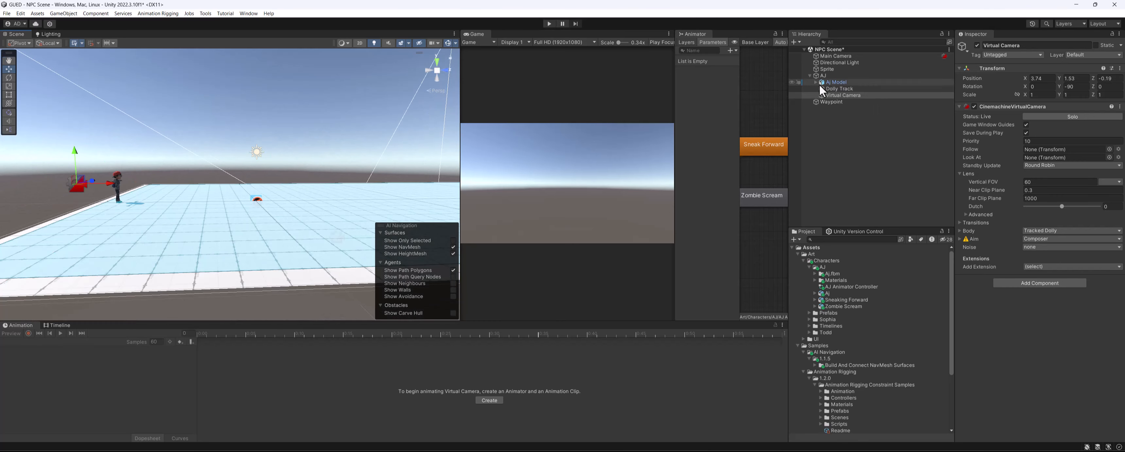
# Step: Set the Dolly Track's X and Y position to 0
pyautogui.click(838, 88)
pyautogui.keyDown('alt'); pyautogui.moveTo(262, 197); pyautogui.dragTo(291, 238); pyautogui.keyUp('alt')
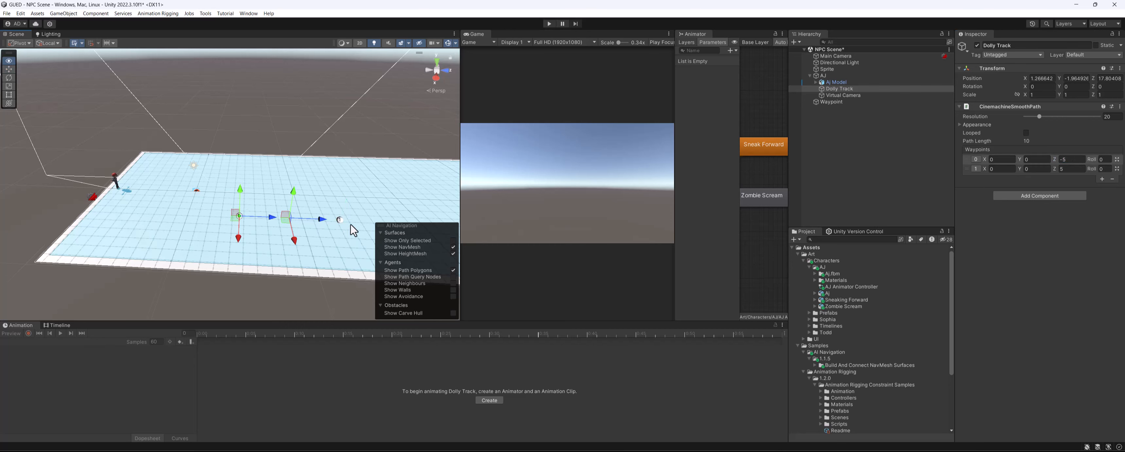
pyautogui.keyDown('alt'); pyautogui.moveTo(356, 190); pyautogui.dragTo(362, 158); pyautogui.keyUp('alt')
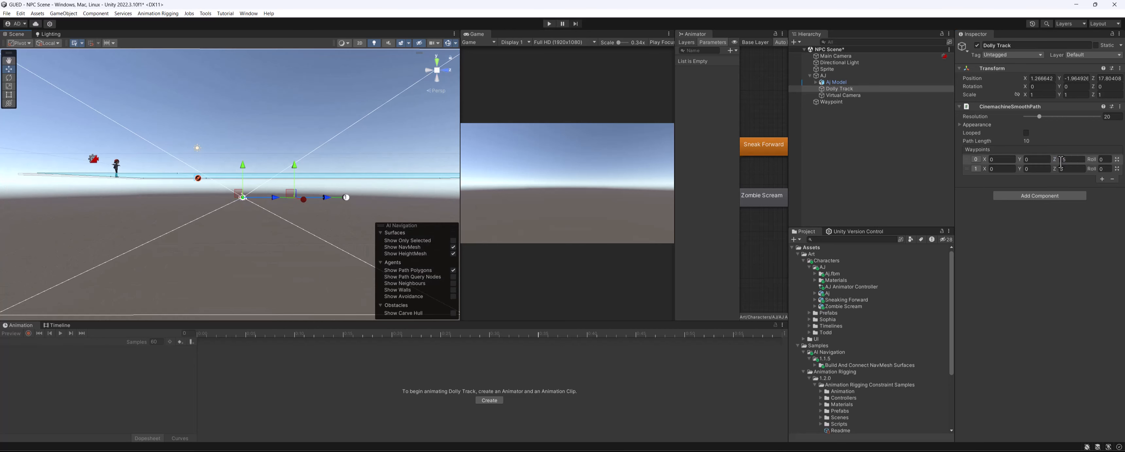
pyautogui.click(1044, 78)
pyautogui.write('0')
pyautogui.press('Tab')
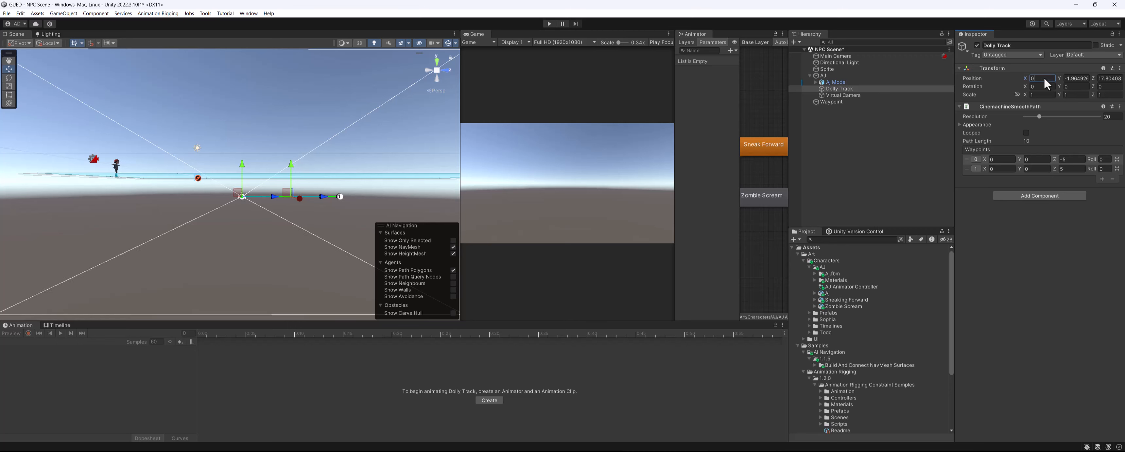
pyautogui.write('0')
pyautogui.press('Return')
# Step: Move the Dolly Track's waypoint 0 along Z to about -17.13, close to AJ
pyautogui.keyDown('alt'); pyautogui.moveTo(207, 173); pyautogui.dragTo(507, 165); pyautogui.keyUp('alt')
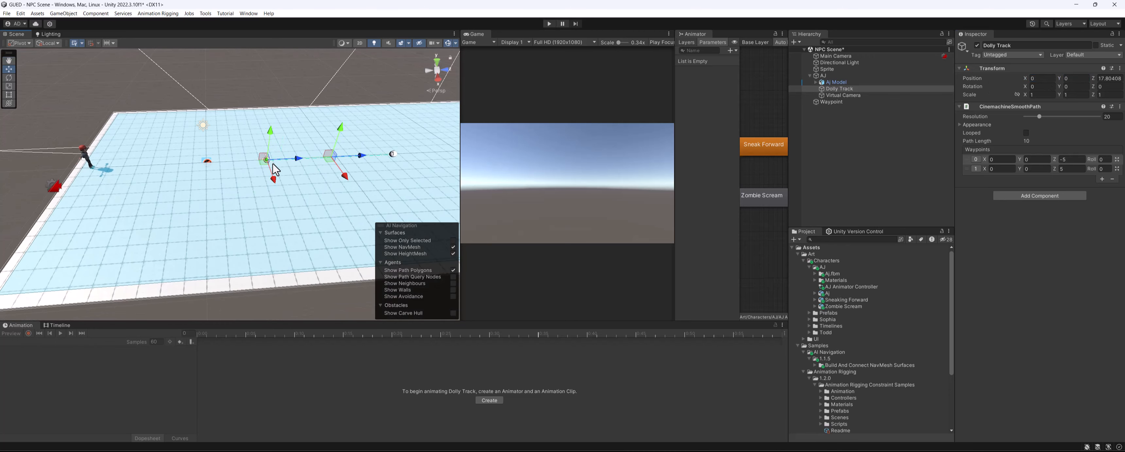
pyautogui.moveTo(297, 165); pyautogui.dragTo(133, 180)
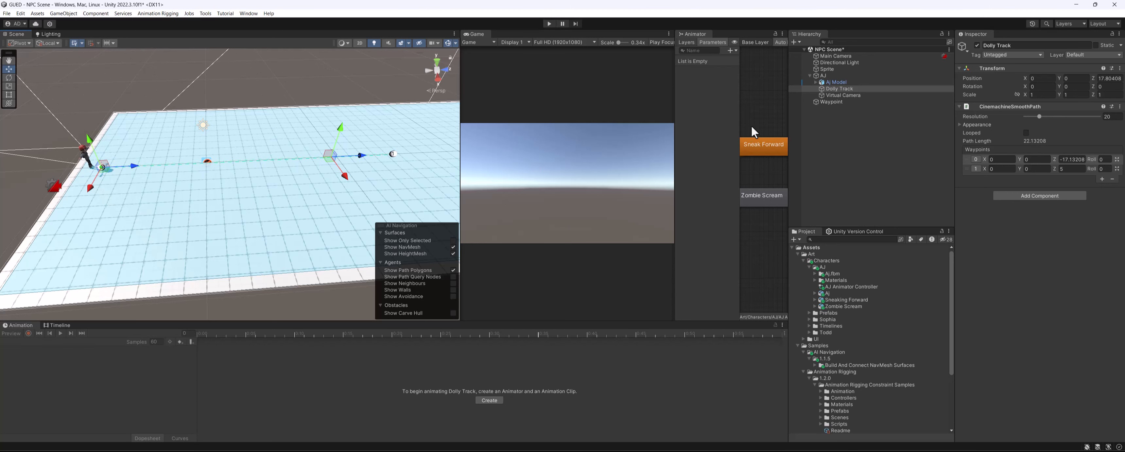
pyautogui.keyDown('shift'); pyautogui.click(847, 94); pyautogui.keyUp('shift')
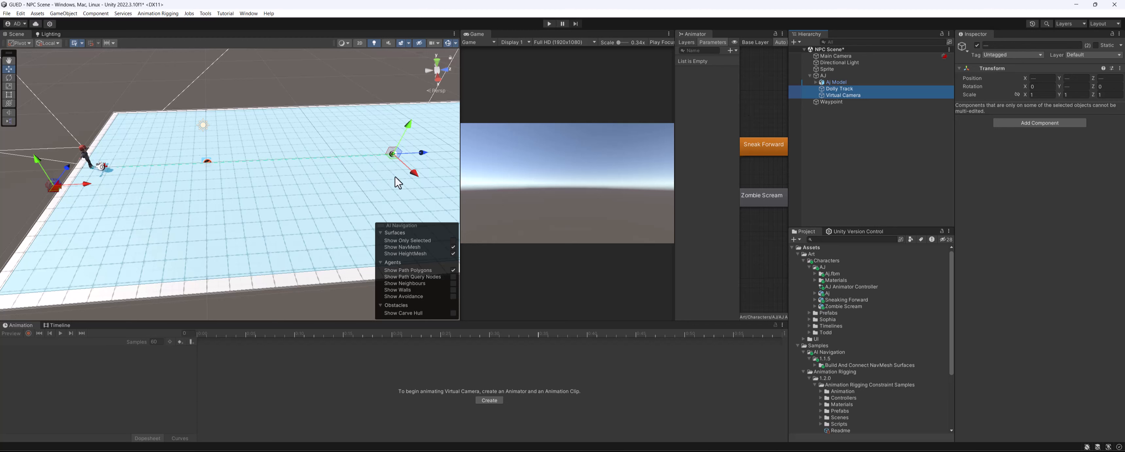
pyautogui.moveTo(413, 173); pyautogui.dragTo(436, 185)
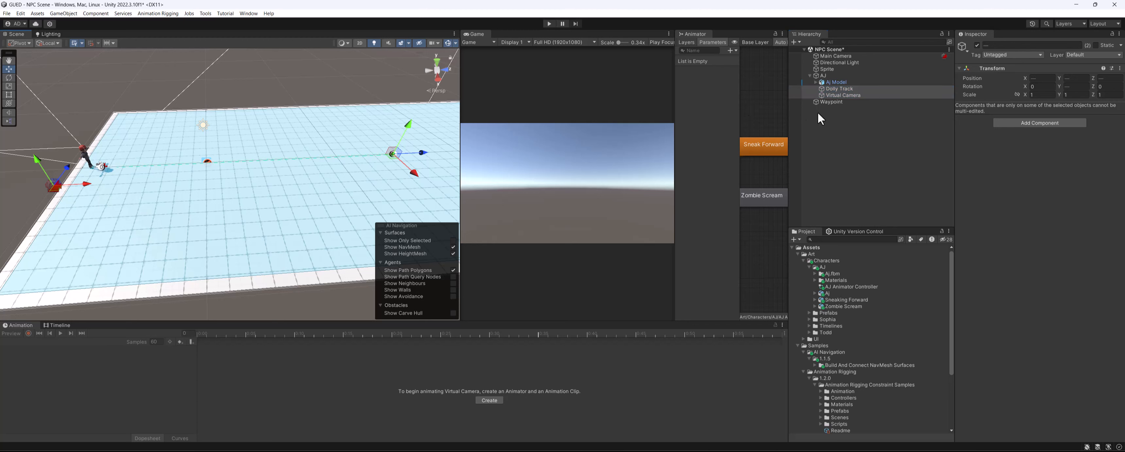
pyautogui.click(840, 95)
pyautogui.click(838, 89)
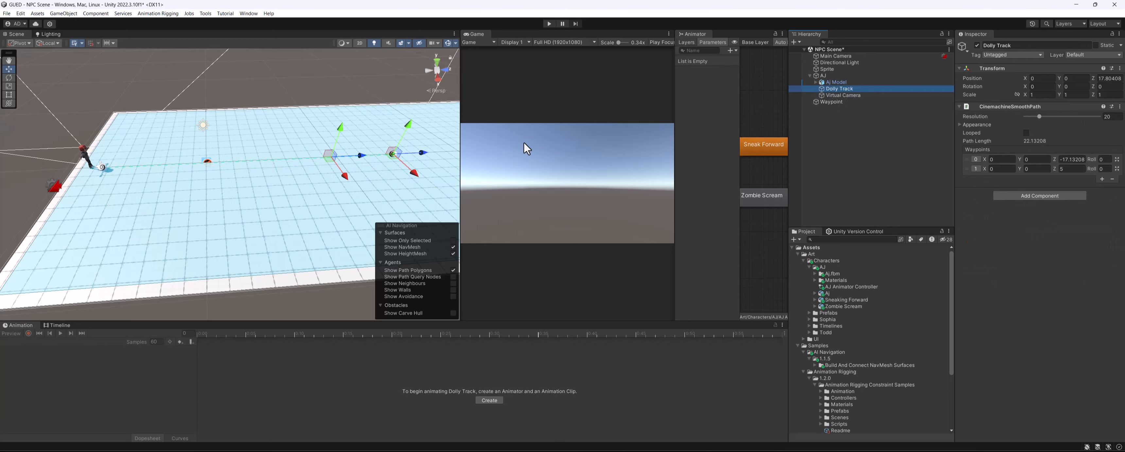
# Step: Move the Dolly Track's waypoint 0 along X to about 3.32 and waypoint 1 along X to about 2.83
pyautogui.moveTo(413, 174); pyautogui.dragTo(433, 193)
pyautogui.click(103, 171)
pyautogui.click(79, 223)
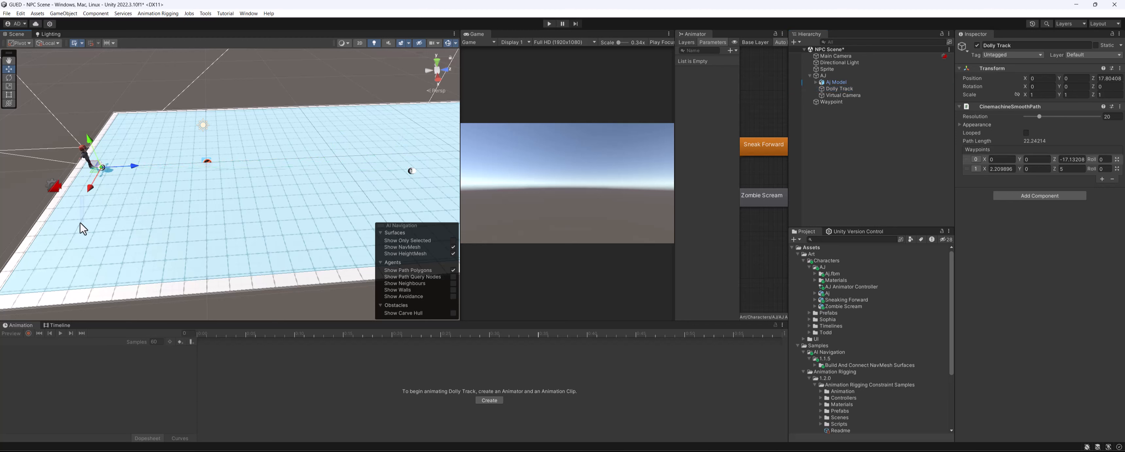
pyautogui.hotkey('ctrl', 'z')
pyautogui.click(103, 171)
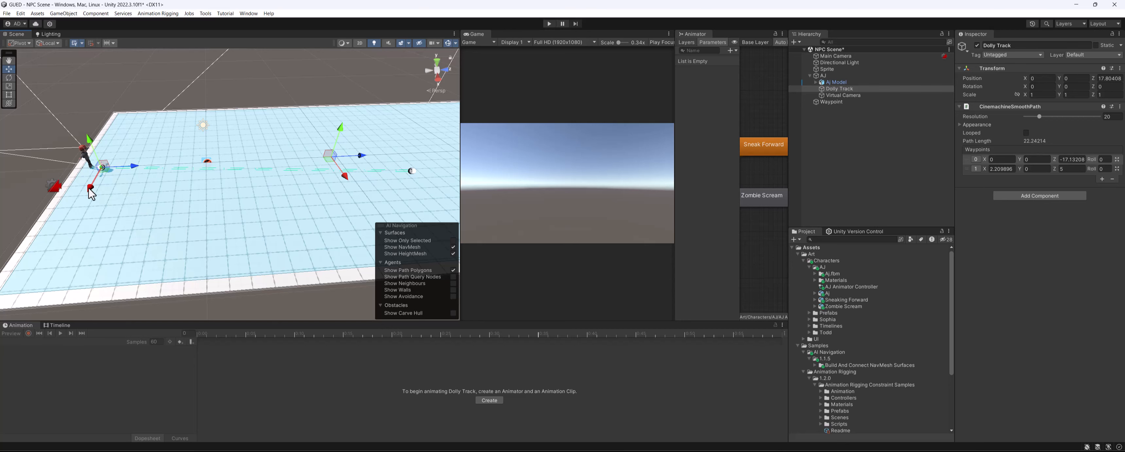
pyautogui.moveTo(89, 193); pyautogui.dragTo(271, 160)
pyautogui.click(323, 135)
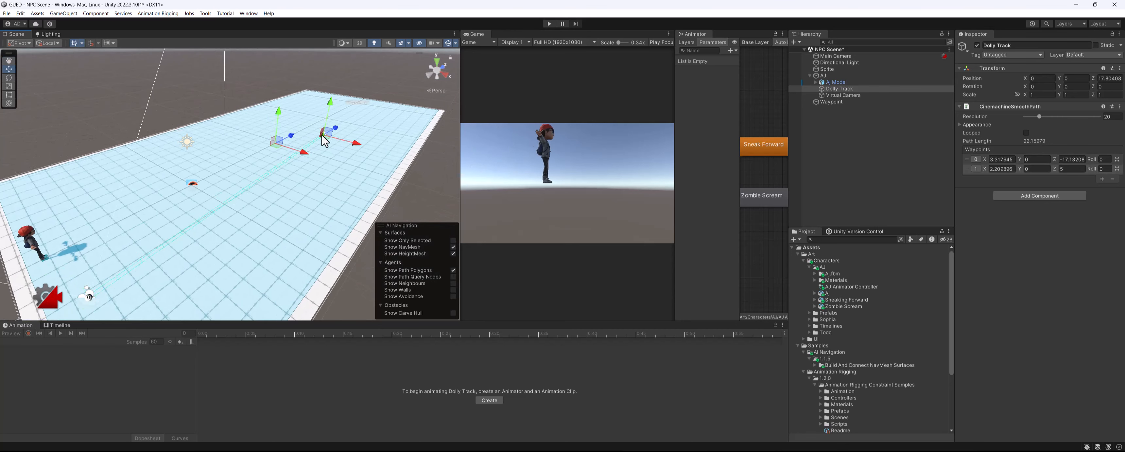
pyautogui.moveTo(357, 147); pyautogui.dragTo(364, 153)
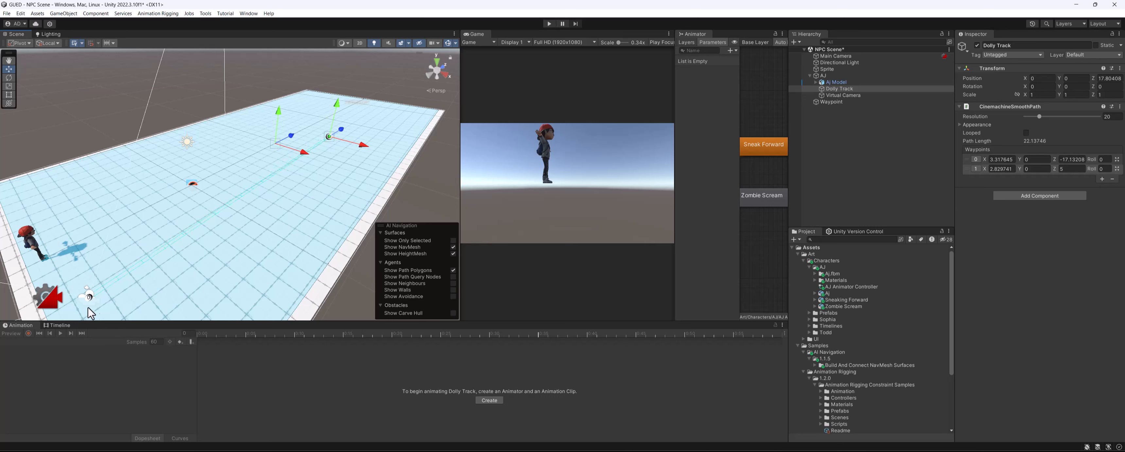
# Step: Try lowering the Dolly Track's waypoint 1 along Y to about -0.35, and undo the move
pyautogui.click(88, 297)
pyautogui.keyDown('alt'); pyautogui.moveTo(176, 244); pyautogui.dragTo(258, 205); pyautogui.keyUp('alt')
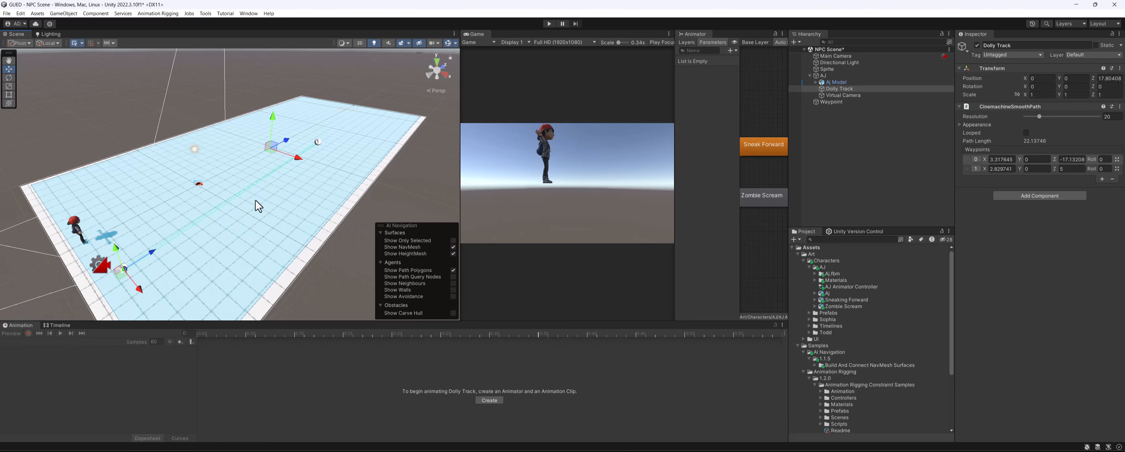
pyautogui.click(318, 143)
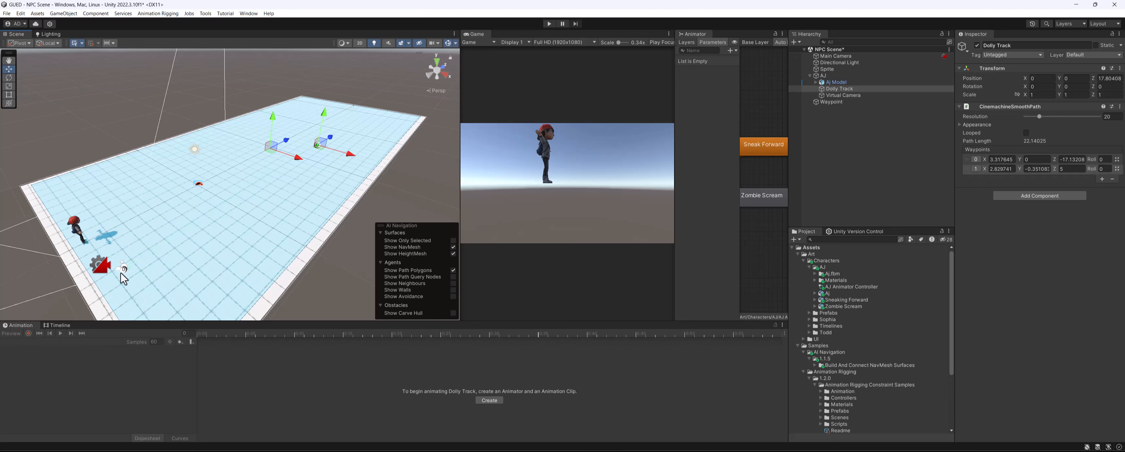
pyautogui.click(123, 269)
pyautogui.click(318, 143)
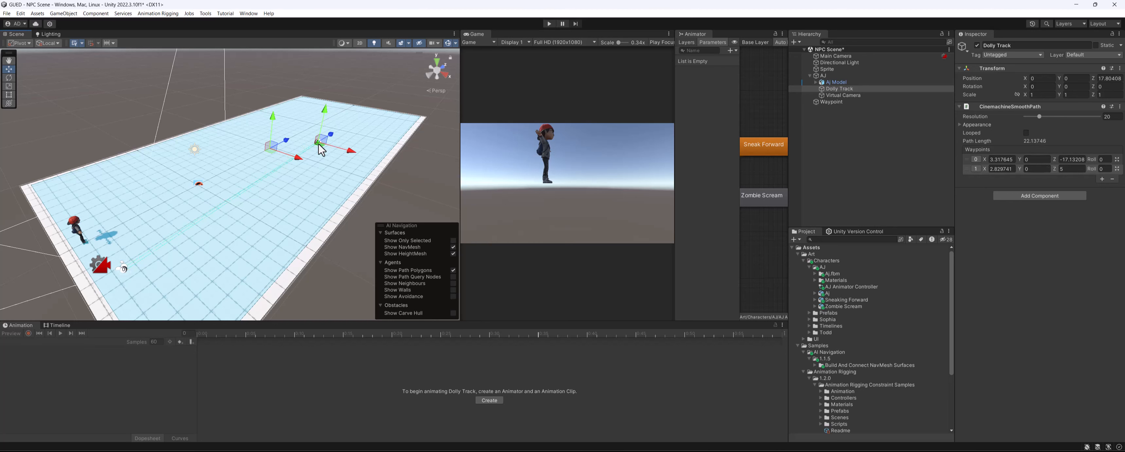
# Step: Raise the dolly path by setting the Y value of both Dolly Track waypoints to 0.5
pyautogui.click(121, 271)
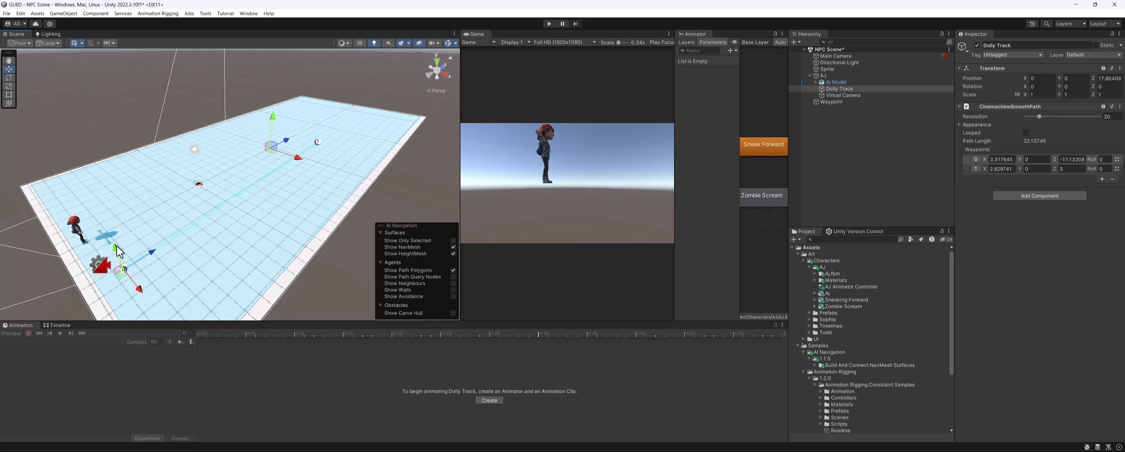
pyautogui.moveTo(119, 251); pyautogui.dragTo(119, 245)
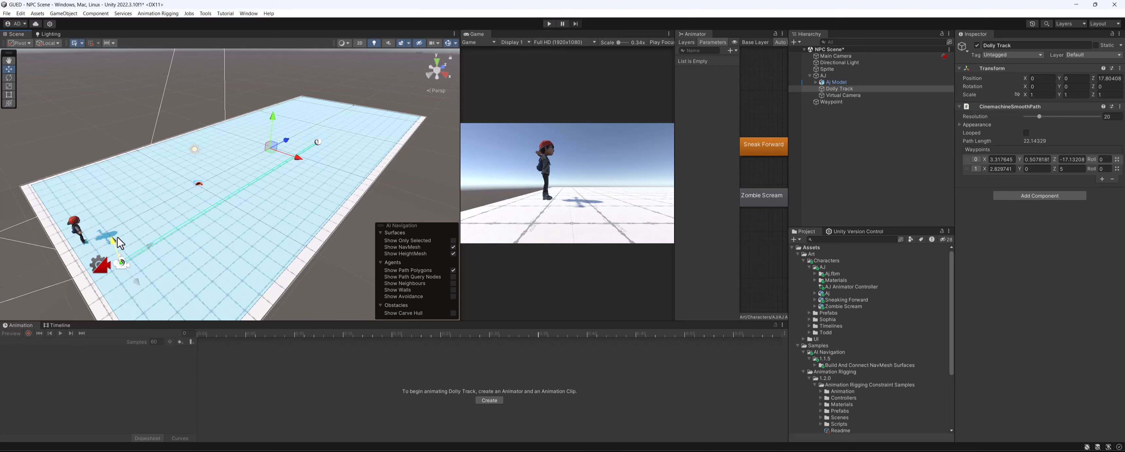
pyautogui.click(1034, 160)
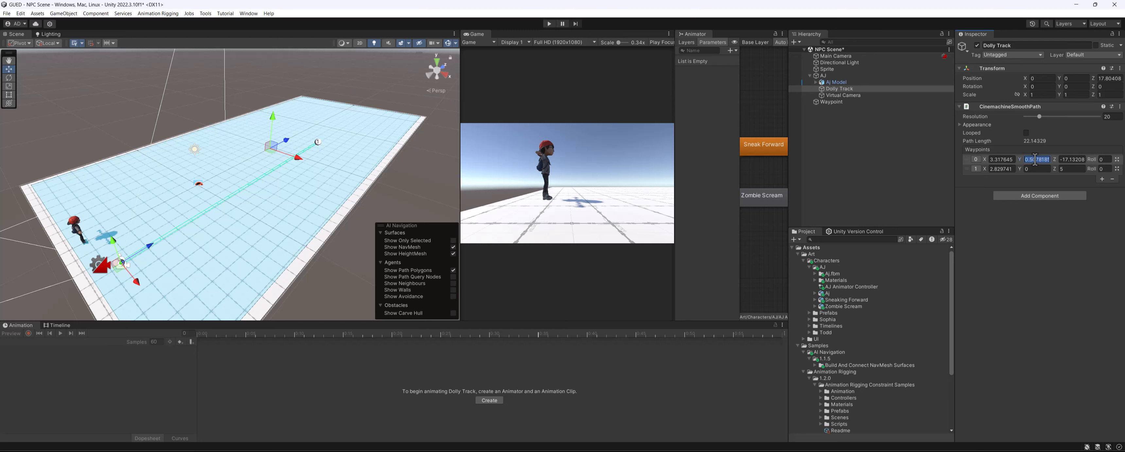
pyautogui.write('0.5')
pyautogui.press('Tab')
pyautogui.press('BackSpace')
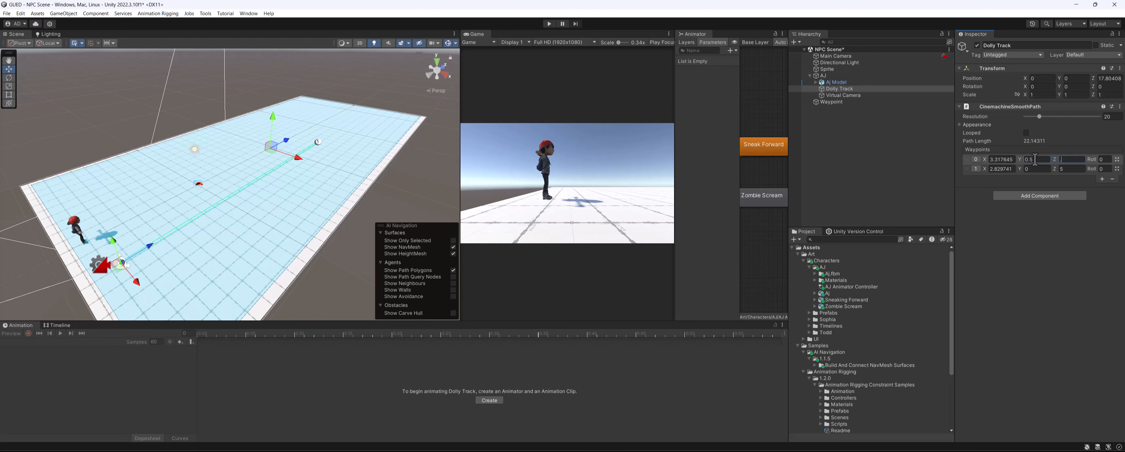
pyautogui.hotkey('ctrl', 'z')
pyautogui.write('0.5')
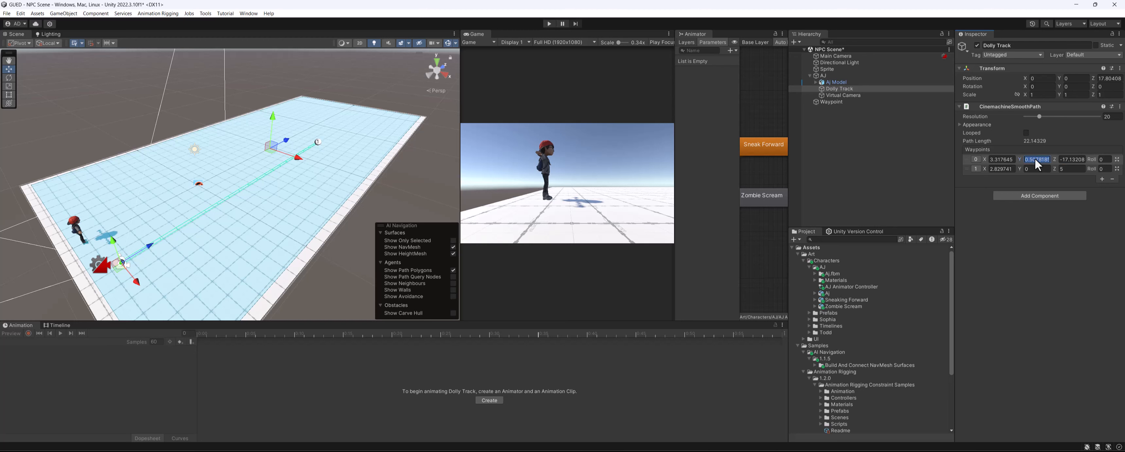
pyautogui.press('Tab')
pyautogui.press('Tab')
pyautogui.press('Tab')
pyautogui.press('Tab')
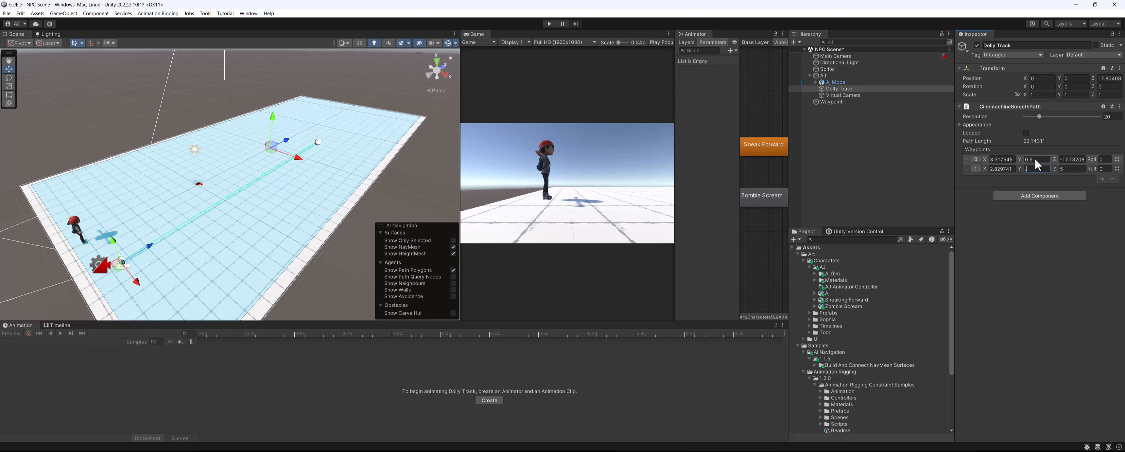
pyautogui.keyDown('alt'); pyautogui.moveTo(188, 243); pyautogui.dragTo(172, 205); pyautogui.keyUp('alt')
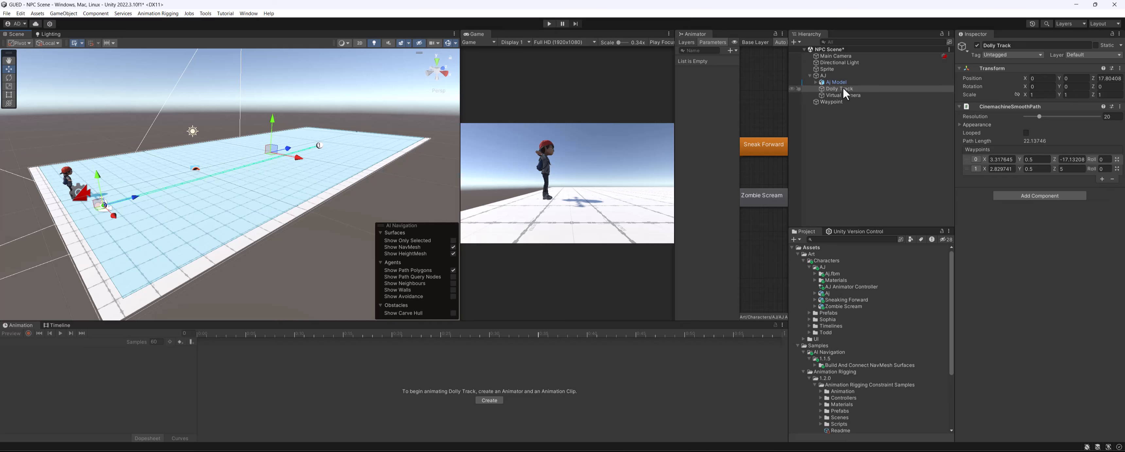
# Step: Expand the track's appearance settings and move waypoint 1 back toward AJ, to about X 4.16 and Z -3.59
pyautogui.scroll(4, 262, 204)
pyautogui.keyDown('alt'); pyautogui.moveTo(262, 204); pyautogui.dragTo(191, 201); pyautogui.keyUp('alt')
pyautogui.click(961, 125)
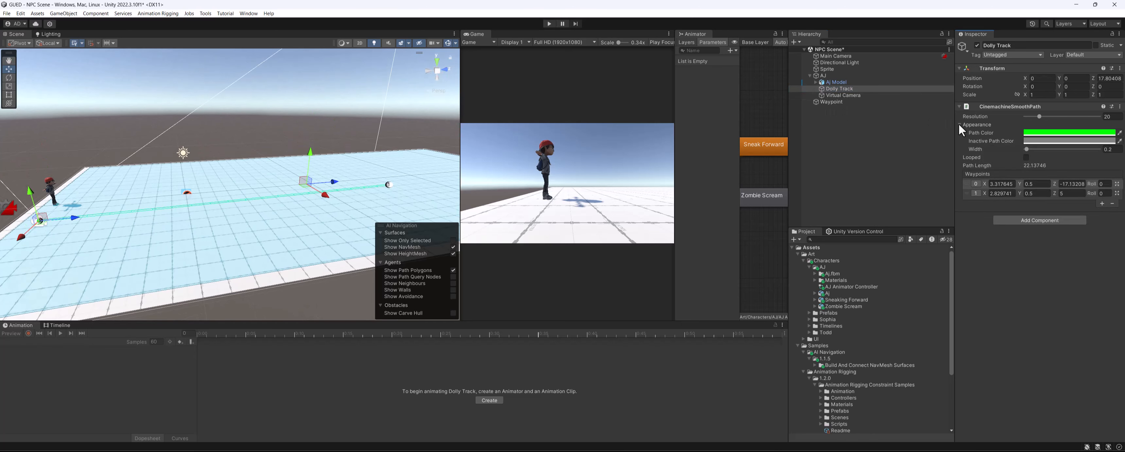
pyautogui.keyDown('alt'); pyautogui.moveTo(262, 208); pyautogui.dragTo(241, 227); pyautogui.keyUp('alt')
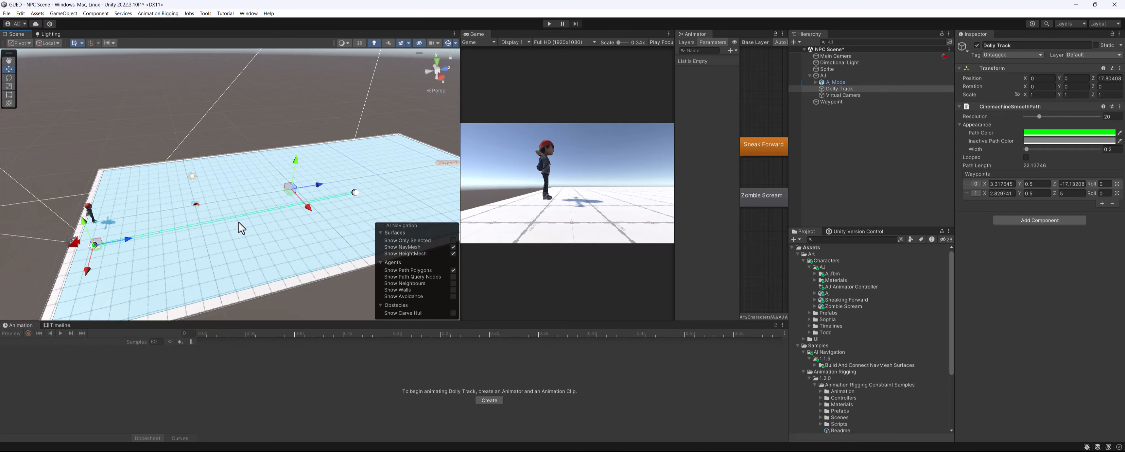
pyautogui.moveTo(352, 201); pyautogui.dragTo(305, 201, button='middle')
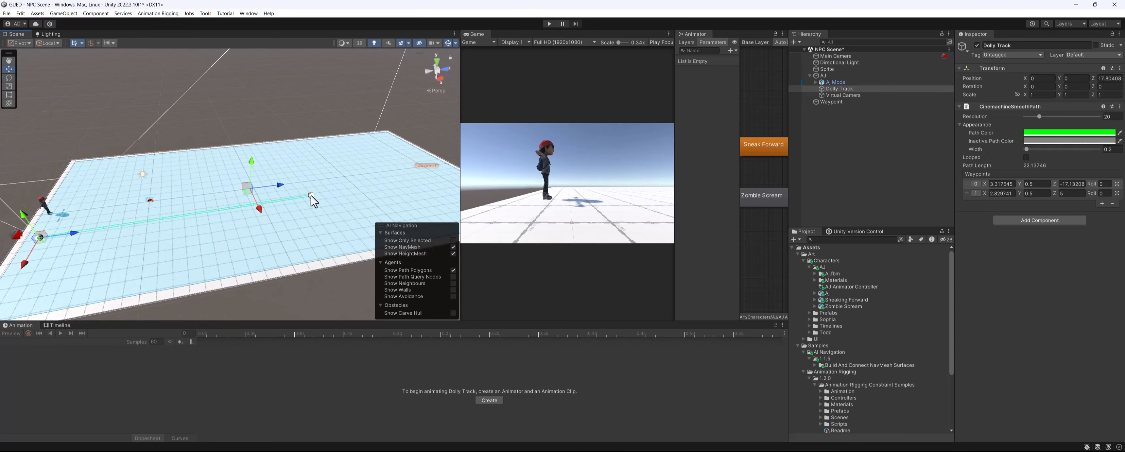
pyautogui.moveTo(337, 195); pyautogui.dragTo(233, 248)
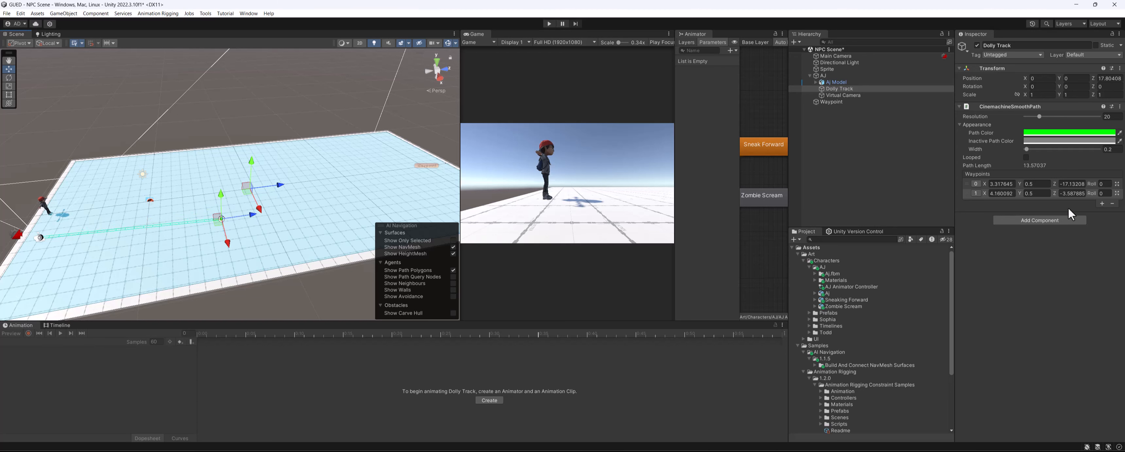
# Step: Add a third waypoint to the Dolly Track and move it along X to about 2.27 to curve the path
pyautogui.click(1101, 203)
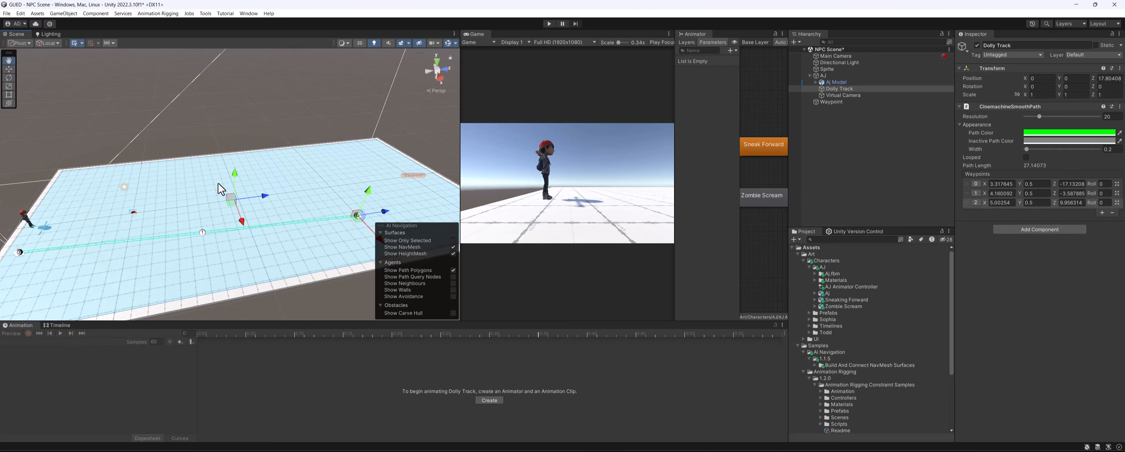
pyautogui.moveTo(307, 236); pyautogui.dragTo(48, 189)
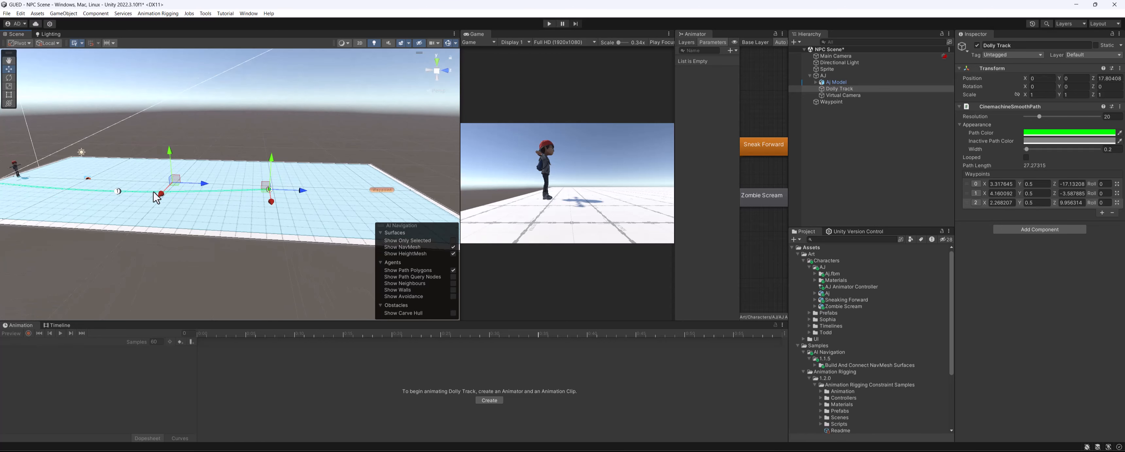
pyautogui.keyDown('alt'); pyautogui.moveTo(156, 197); pyautogui.dragTo(190, 211); pyautogui.keyUp('alt')
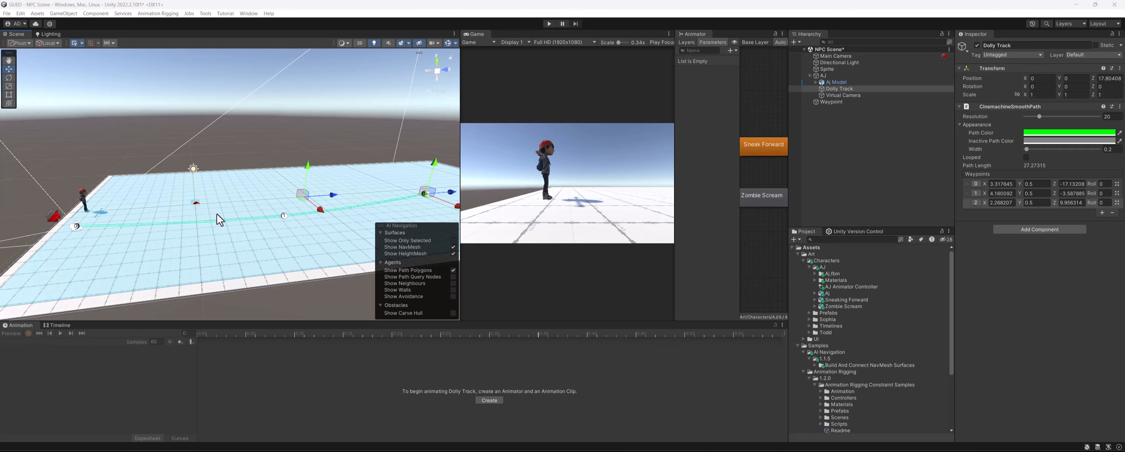
# Step: Move the Dolly Track and Virtual Camera out of AJ to the scene root, and collapse AJ
pyautogui.keyDown('ctrl'); pyautogui.click(848, 96); pyautogui.keyUp('ctrl')
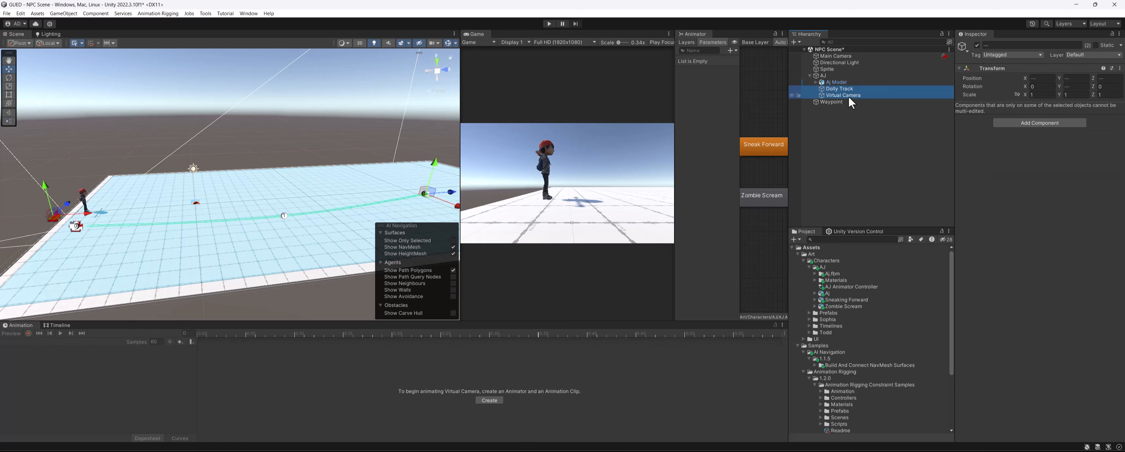
pyautogui.moveTo(845, 94); pyautogui.dragTo(856, 136)
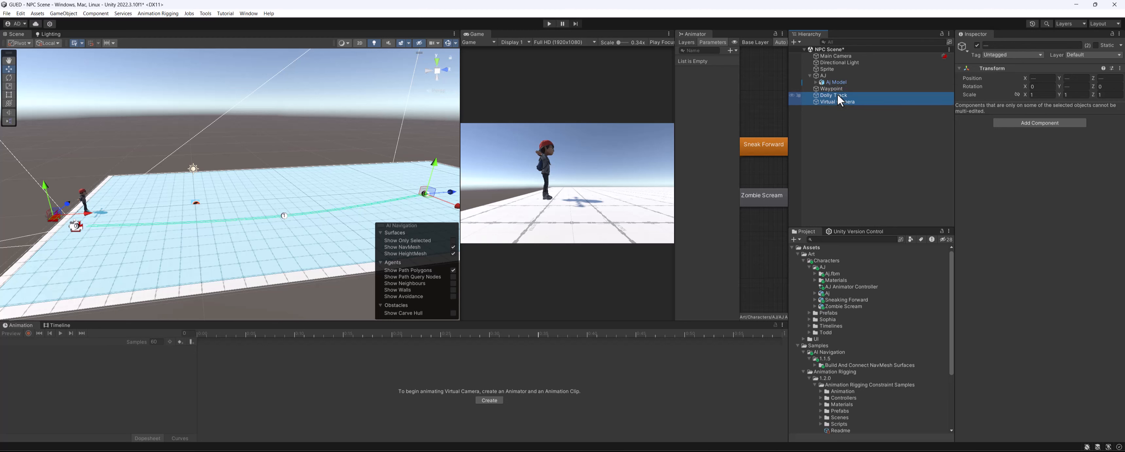
pyautogui.click(810, 75)
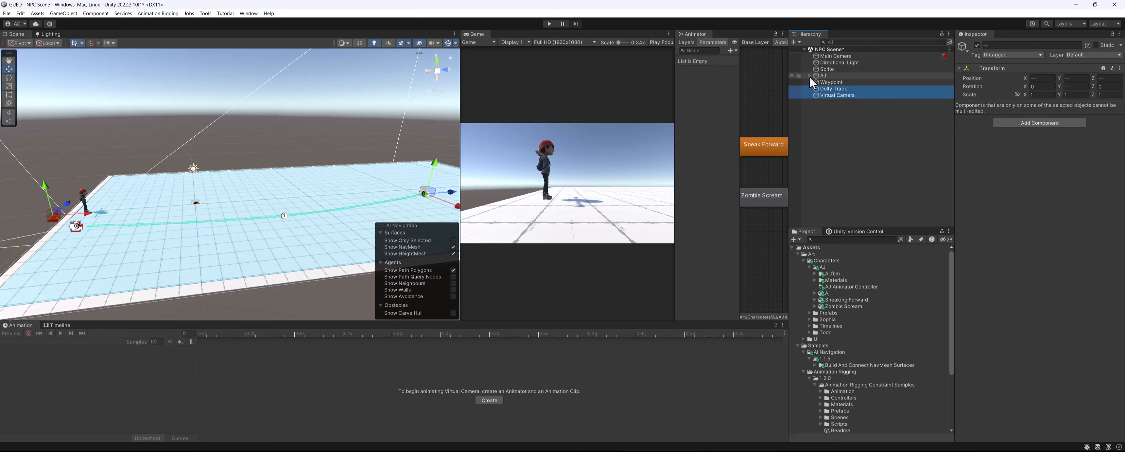
# Step: Assign AJ as both the Follow and Look At target of the Virtual Camera
pyautogui.click(851, 95)
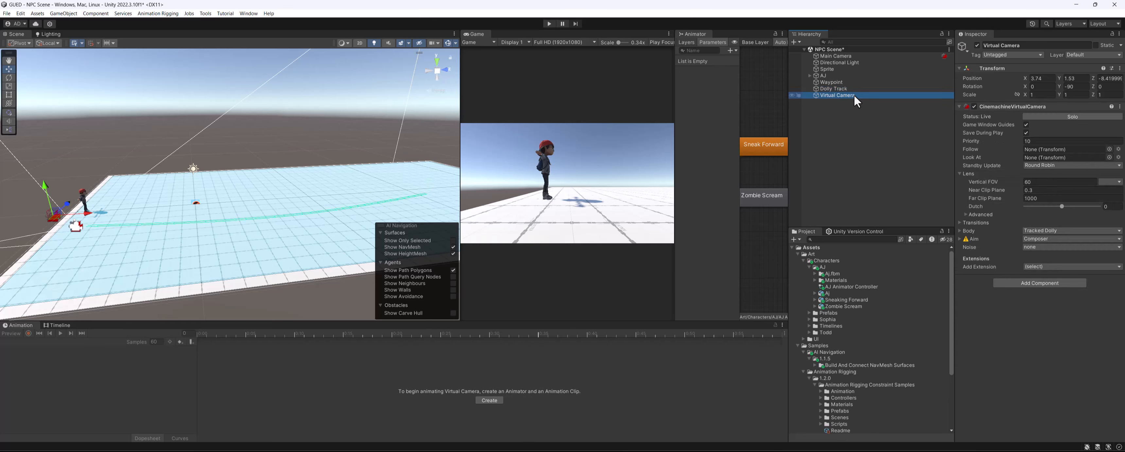
pyautogui.keyDown('alt'); pyautogui.moveTo(343, 170); pyautogui.dragTo(454, 153); pyautogui.keyUp('alt')
pyautogui.scroll(4, 292, 227)
pyautogui.keyDown('alt'); pyautogui.moveTo(292, 227); pyautogui.dragTo(234, 236); pyautogui.keyUp('alt')
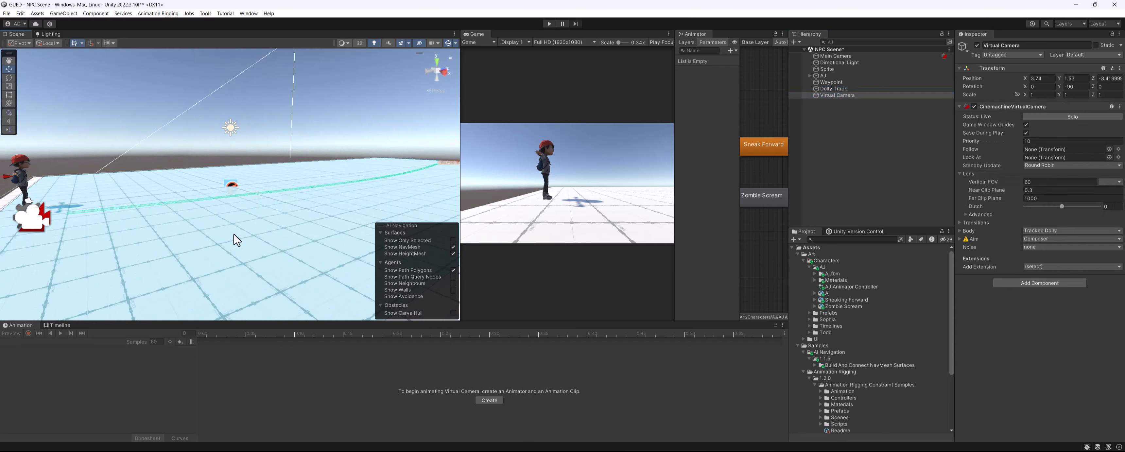
pyautogui.moveTo(300, 203); pyautogui.dragTo(302, 231, button='middle')
pyautogui.scroll(-2, 279, 224)
pyautogui.keyDown('alt'); pyautogui.moveTo(304, 238); pyautogui.dragTo(290, 239); pyautogui.keyUp('alt')
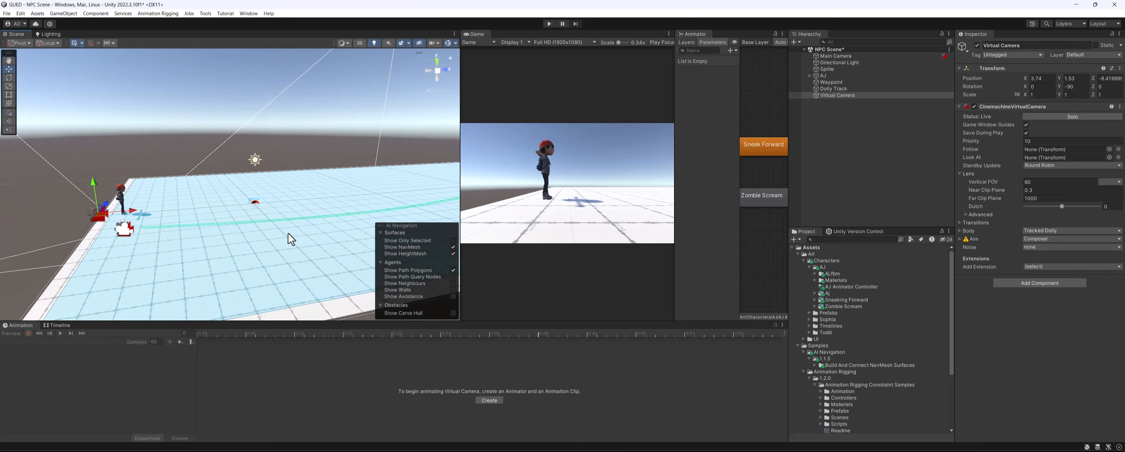
pyautogui.click(838, 95)
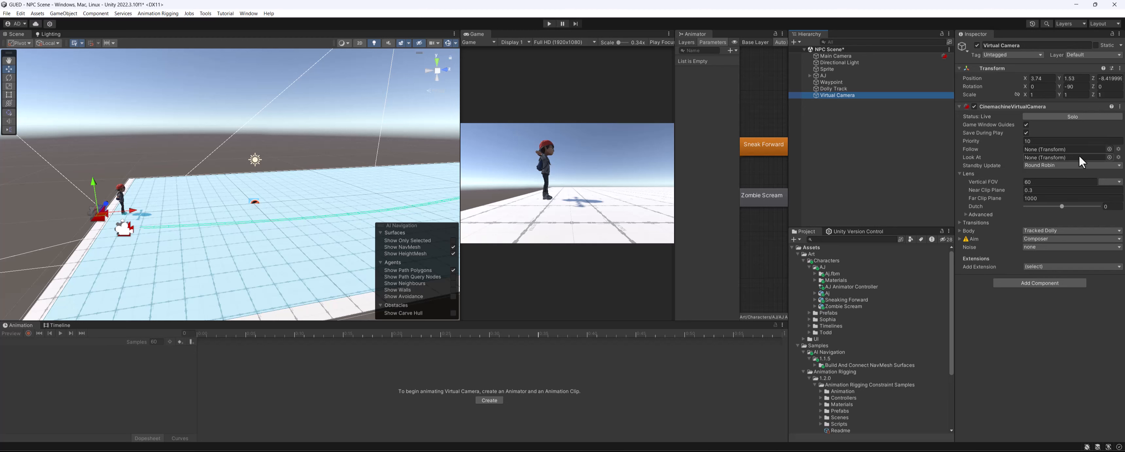
pyautogui.click(817, 76)
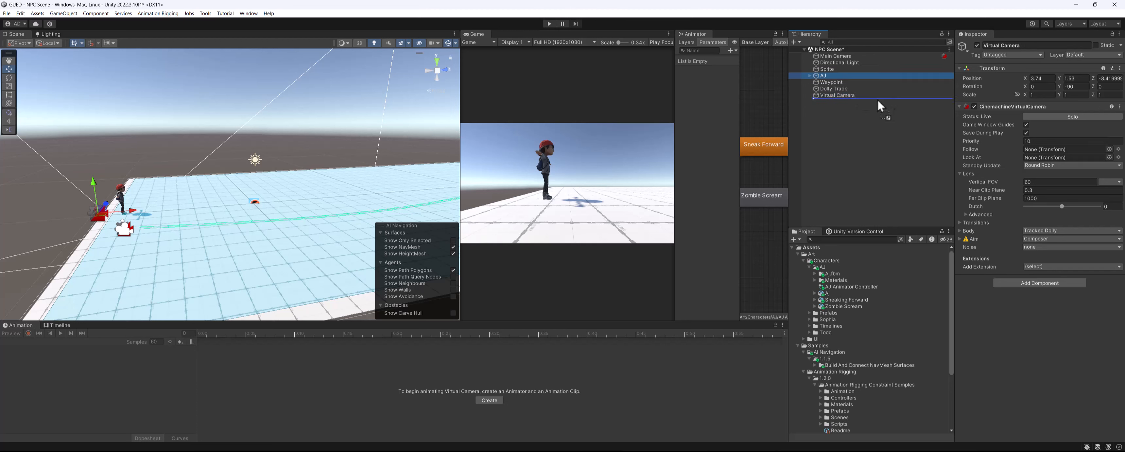
pyautogui.moveTo(876, 99); pyautogui.dragTo(1062, 159)
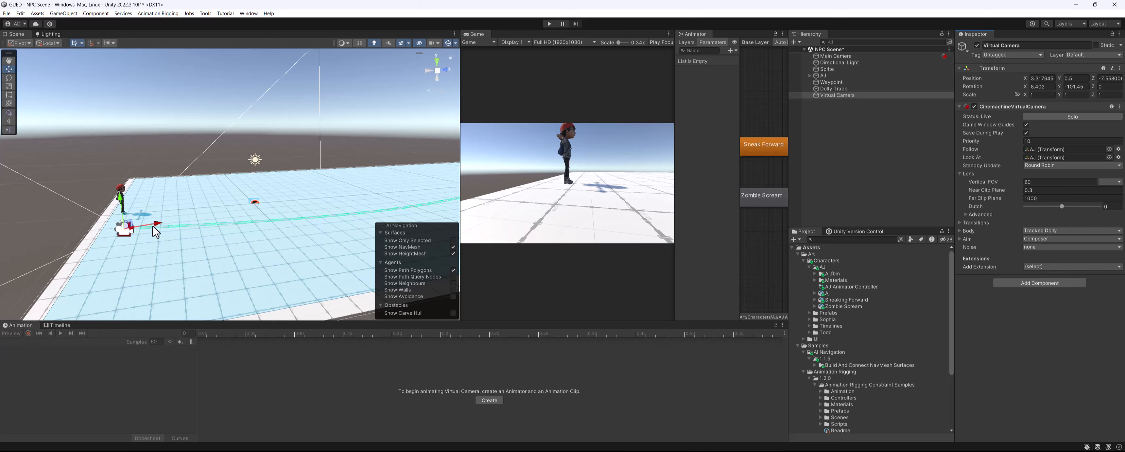
# Step: Create an empty child object of AJ named "Look At" and assign it as the Virtual Camera's Look At target
pyautogui.keyDown('alt'); pyautogui.moveTo(156, 232); pyautogui.dragTo(257, 227); pyautogui.keyUp('alt')
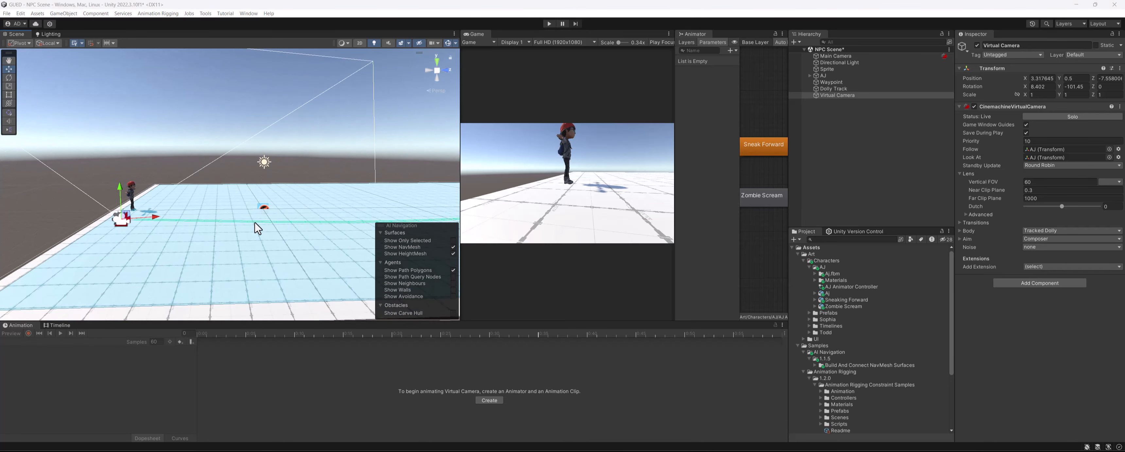
pyautogui.click(814, 75)
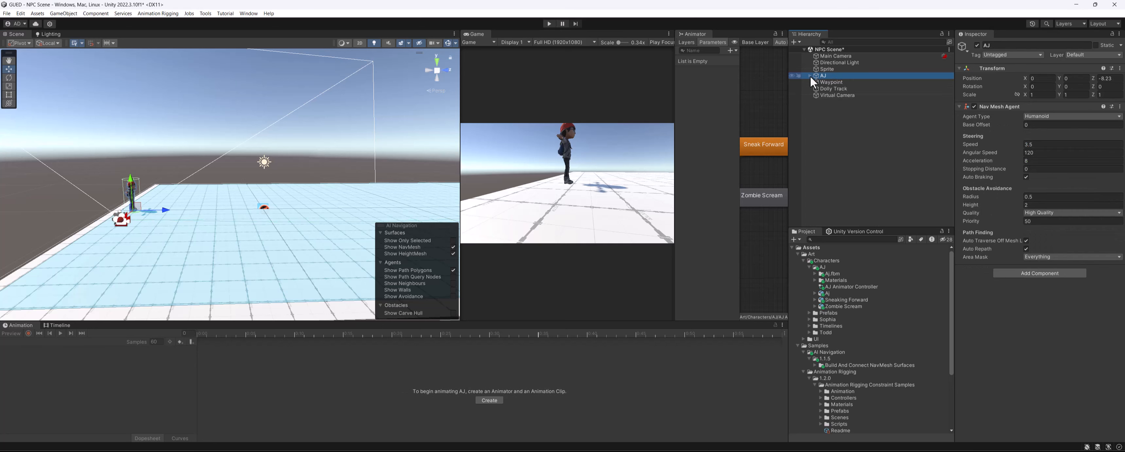
pyautogui.click(810, 76)
pyautogui.rightClick(827, 78)
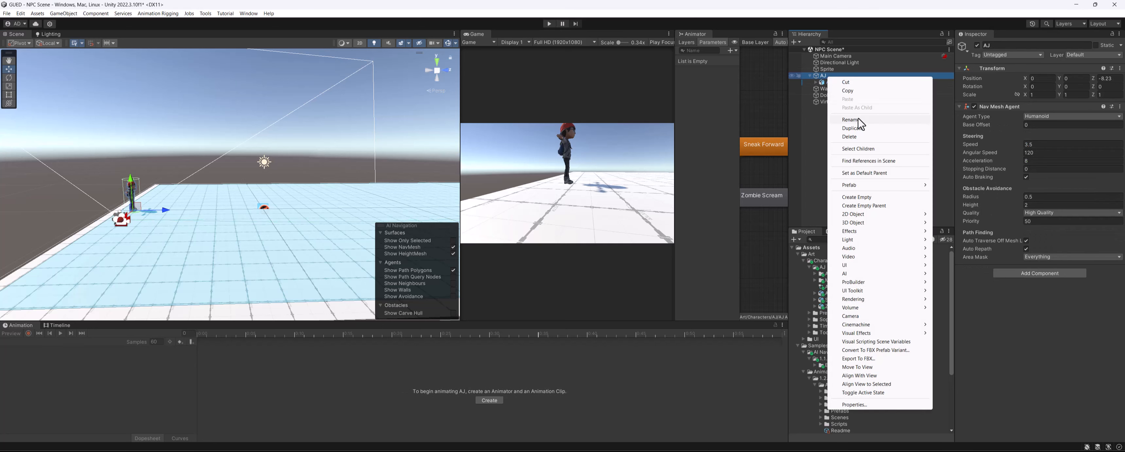
pyautogui.click(873, 198)
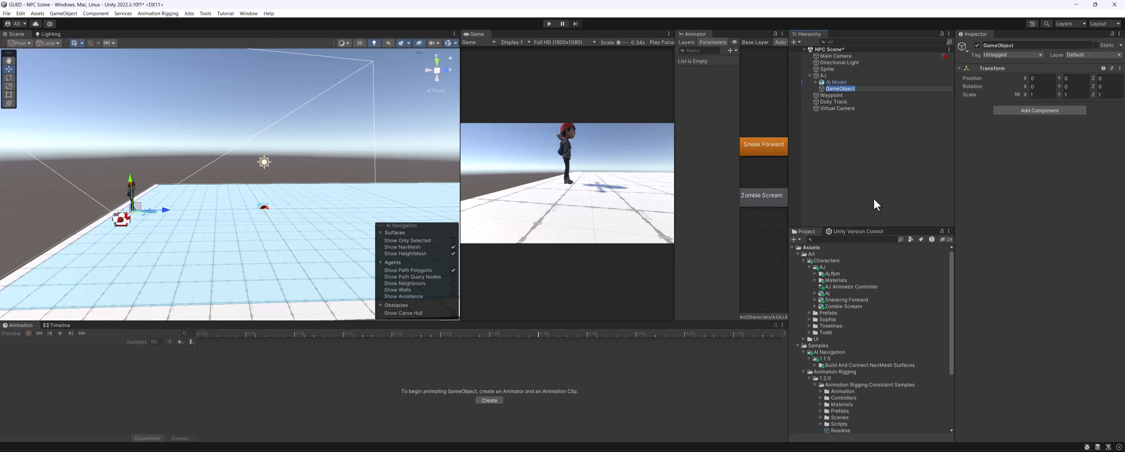
pyautogui.write('Look At')
pyautogui.press('Return')
pyautogui.click(847, 108)
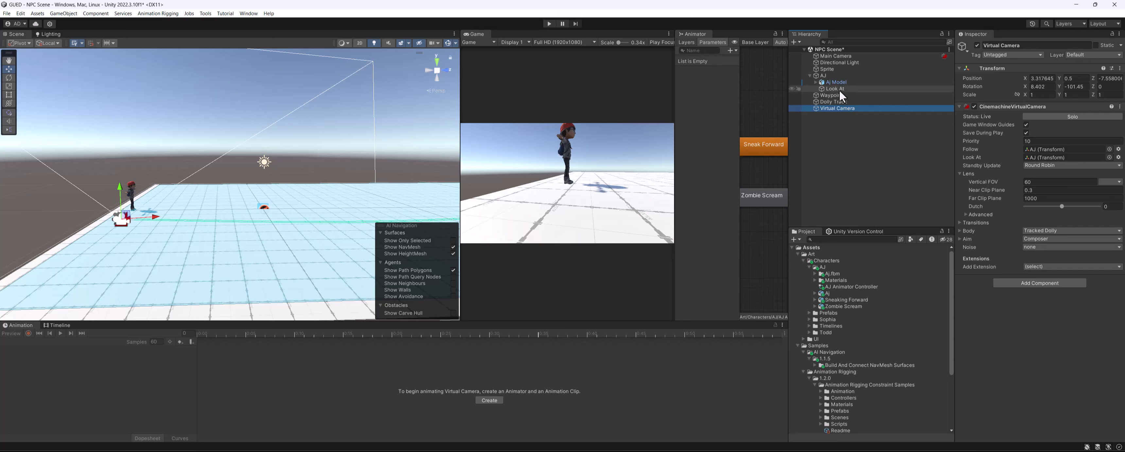
pyautogui.moveTo(840, 91); pyautogui.dragTo(1054, 158)
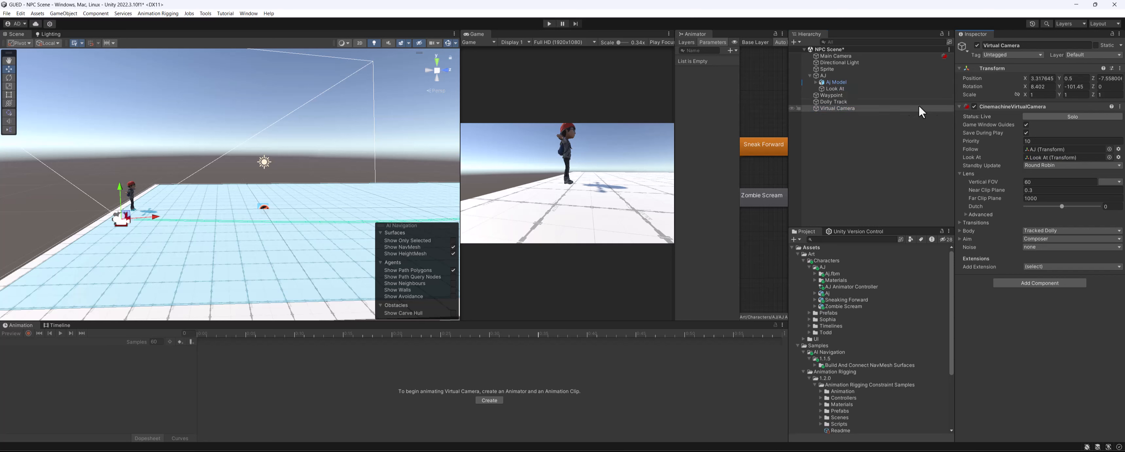
# Step: Move the Look At object up to AJ's upper body and slightly sideways, to about Y 1.14 and X 0.33
pyautogui.click(843, 89)
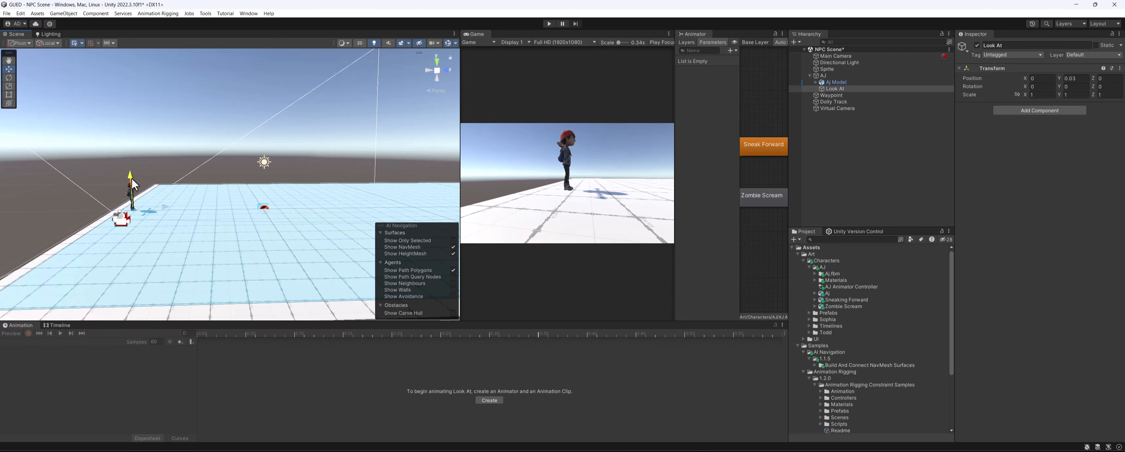
pyautogui.moveTo(132, 178); pyautogui.dragTo(224, 222)
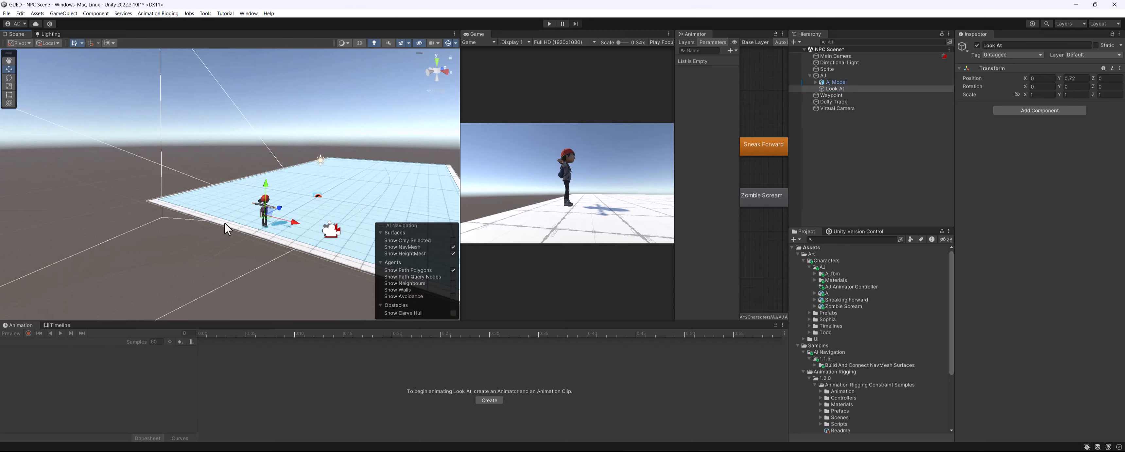
pyautogui.press('f')
pyautogui.moveTo(226, 153); pyautogui.dragTo(227, 149)
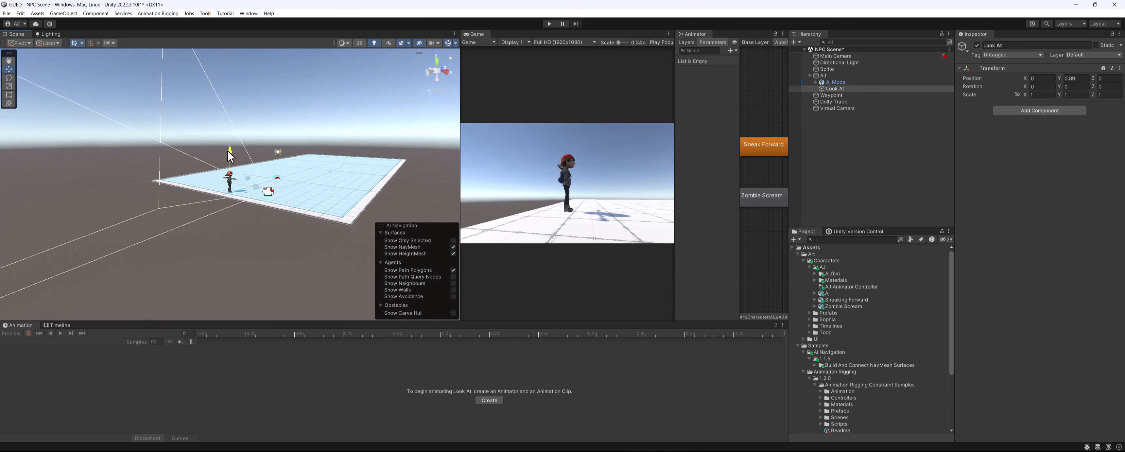
pyautogui.press('f')
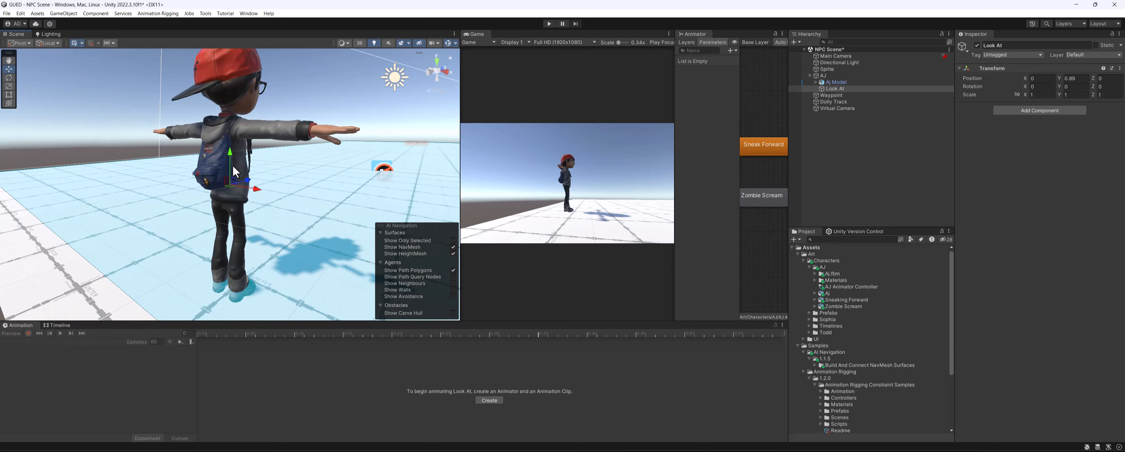
pyautogui.moveTo(228, 154); pyautogui.dragTo(260, 155)
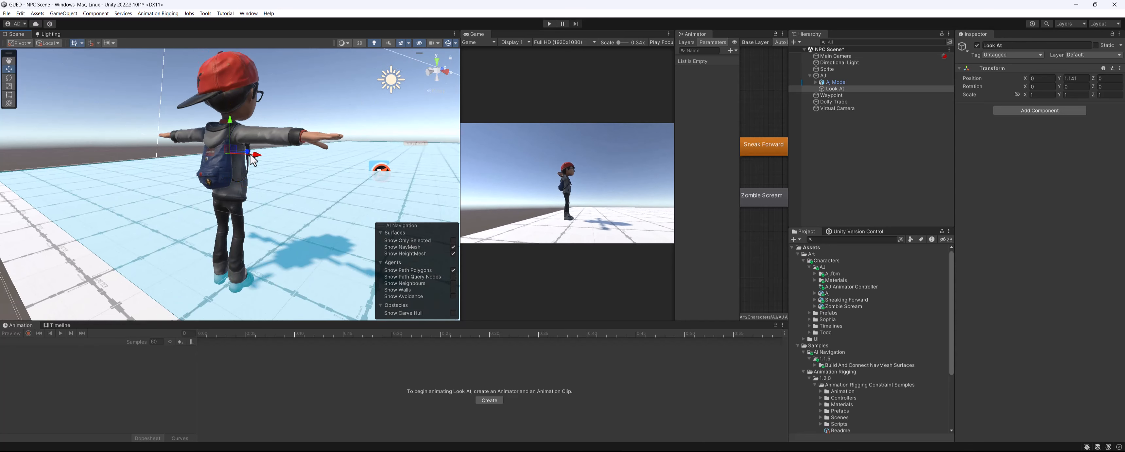
pyautogui.scroll(-5, 305, 172)
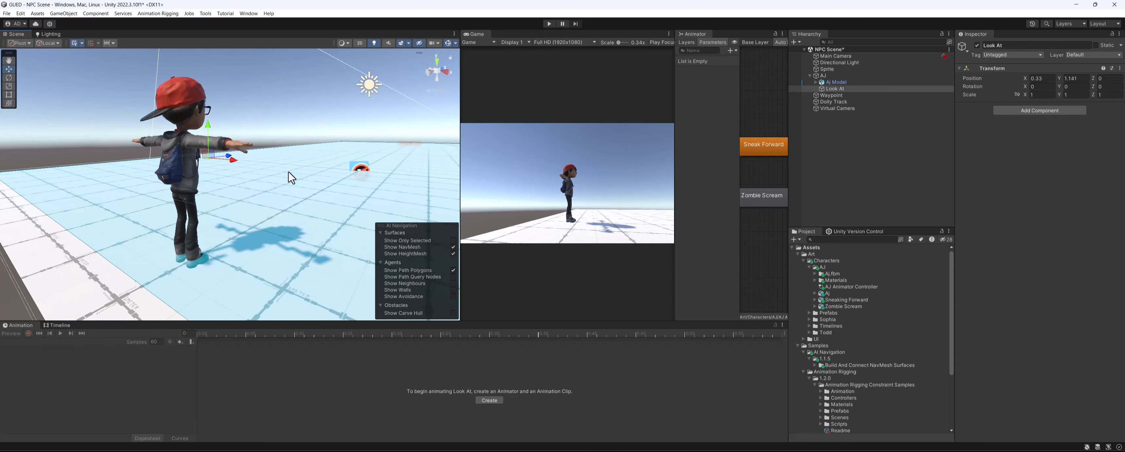
pyautogui.keyDown('alt'); pyautogui.moveTo(235, 199); pyautogui.dragTo(331, 192); pyautogui.keyUp('alt')
# Step: Raise waypoint 0 of the Dolly Track to a height of about Y 0.96
pyautogui.click(836, 108)
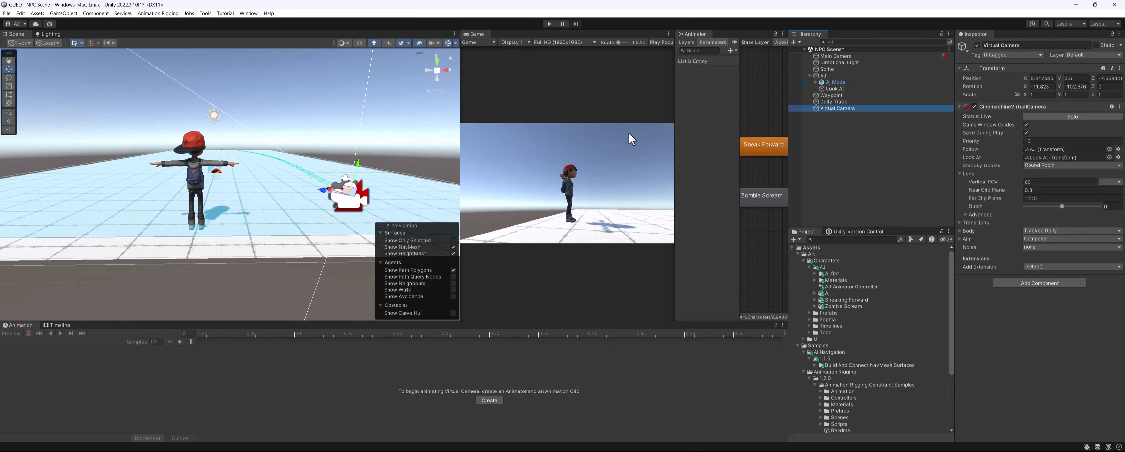
pyautogui.moveTo(357, 165); pyautogui.dragTo(133, 190)
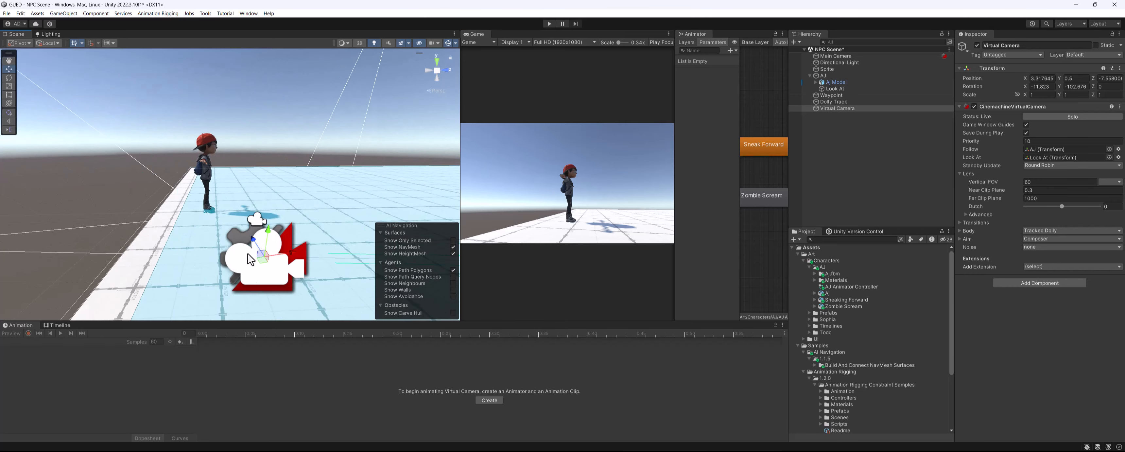
pyautogui.scroll(-3, 262, 258)
pyautogui.moveTo(342, 267); pyautogui.dragTo(289, 227, button='middle')
pyautogui.keyDown('alt'); pyautogui.moveTo(289, 227); pyautogui.dragTo(311, 234); pyautogui.keyUp('alt')
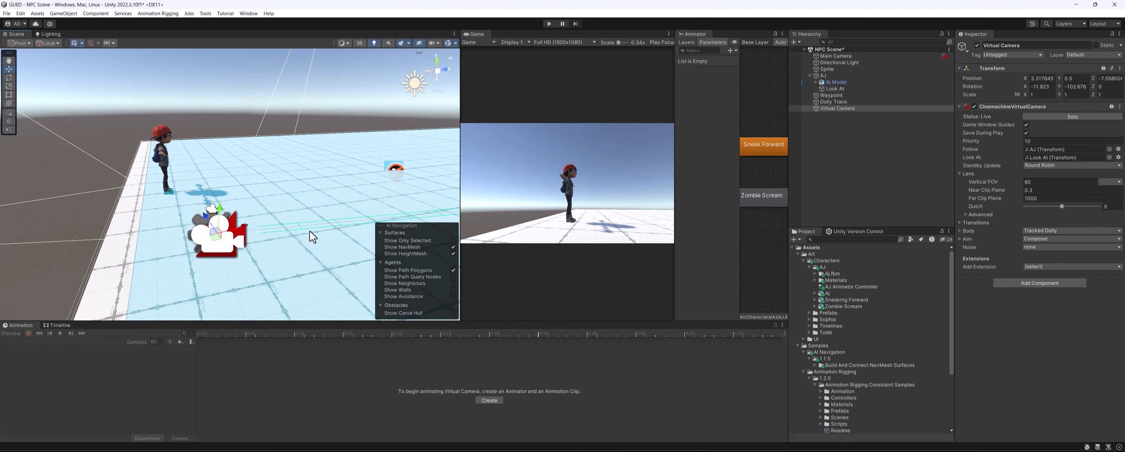
pyautogui.click(821, 101)
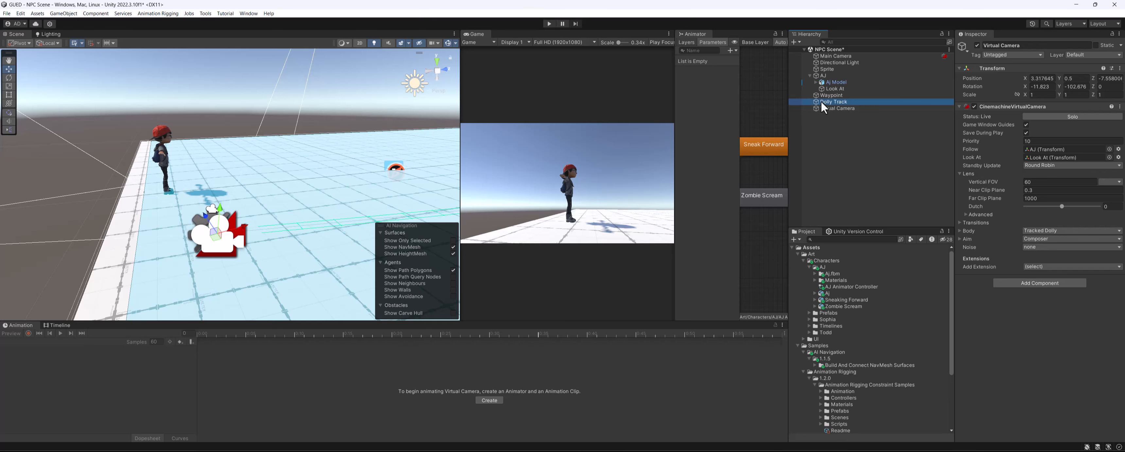
pyautogui.click(973, 184)
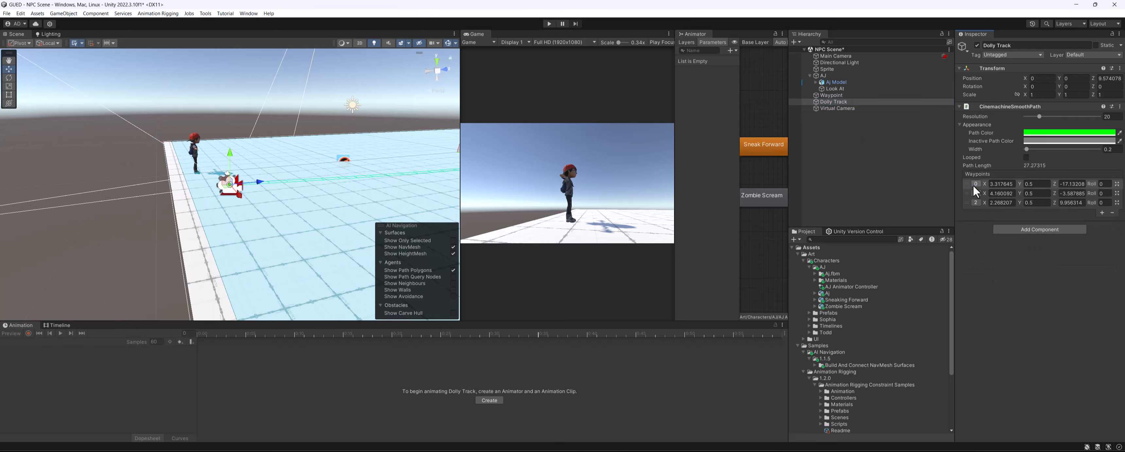
pyautogui.moveTo(233, 166); pyautogui.dragTo(264, 215)
pyautogui.keyDown('alt'); pyautogui.moveTo(222, 184); pyautogui.dragTo(239, 161); pyautogui.keyUp('alt')
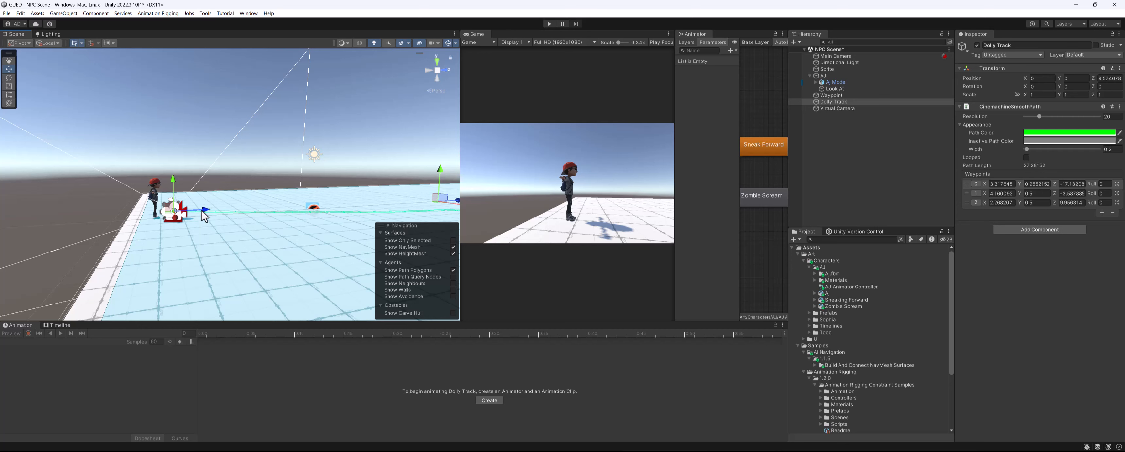
pyautogui.keyDown('alt'); pyautogui.moveTo(264, 213); pyautogui.dragTo(149, 197); pyautogui.keyUp('alt')
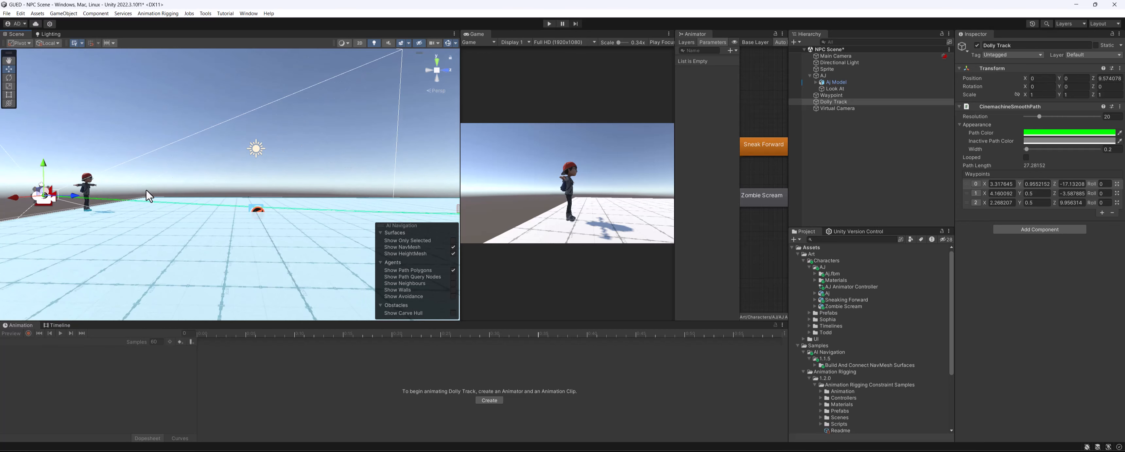
pyautogui.keyDown('alt'); pyautogui.moveTo(422, 205); pyautogui.dragTo(345, 209); pyautogui.keyUp('alt')
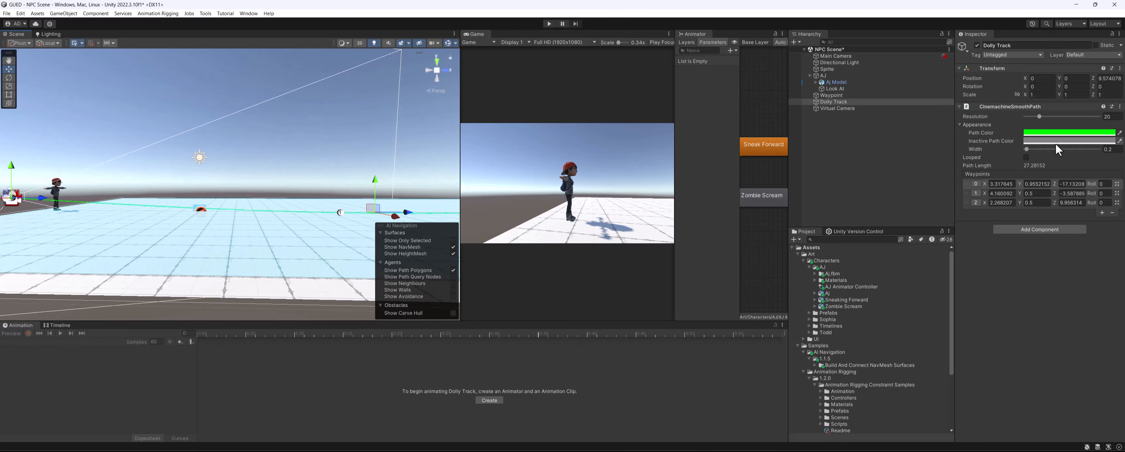
# Step: Set the Y value of all three Dolly Track waypoints to 1 and save the scene
pyautogui.click(1001, 184)
pyautogui.click(1039, 184)
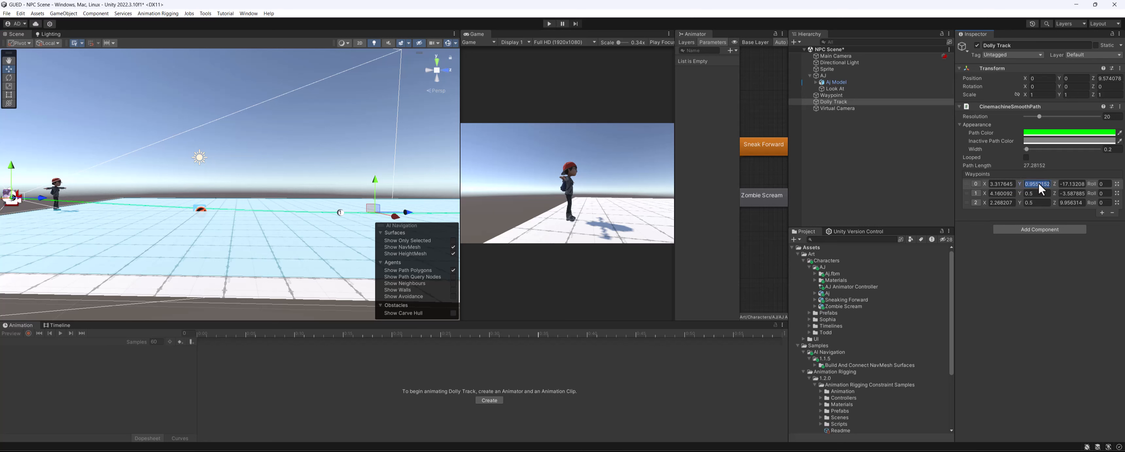
pyautogui.write('1')
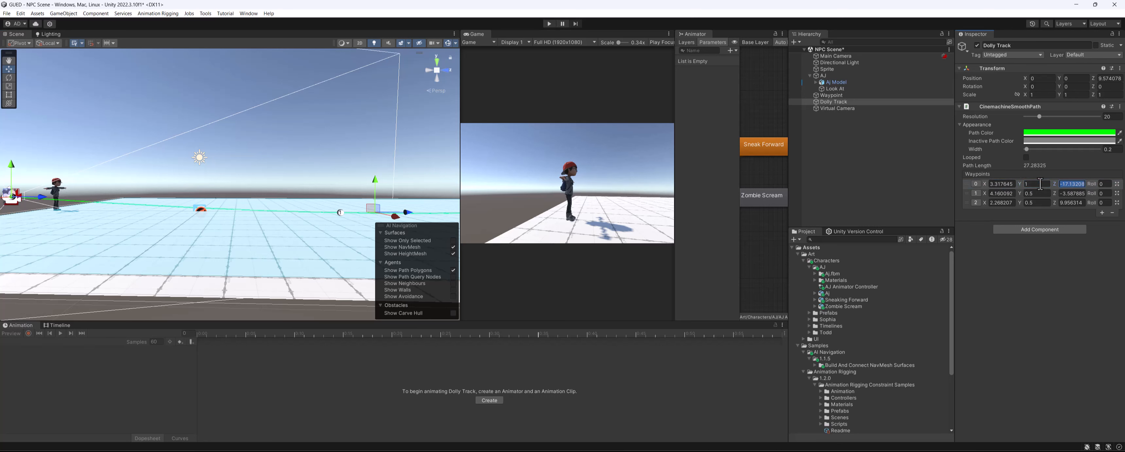
pyautogui.click(1039, 193)
pyautogui.write('1')
pyautogui.press('Tab')
pyautogui.press('Tab')
pyautogui.press('Tab')
pyautogui.press('Tab')
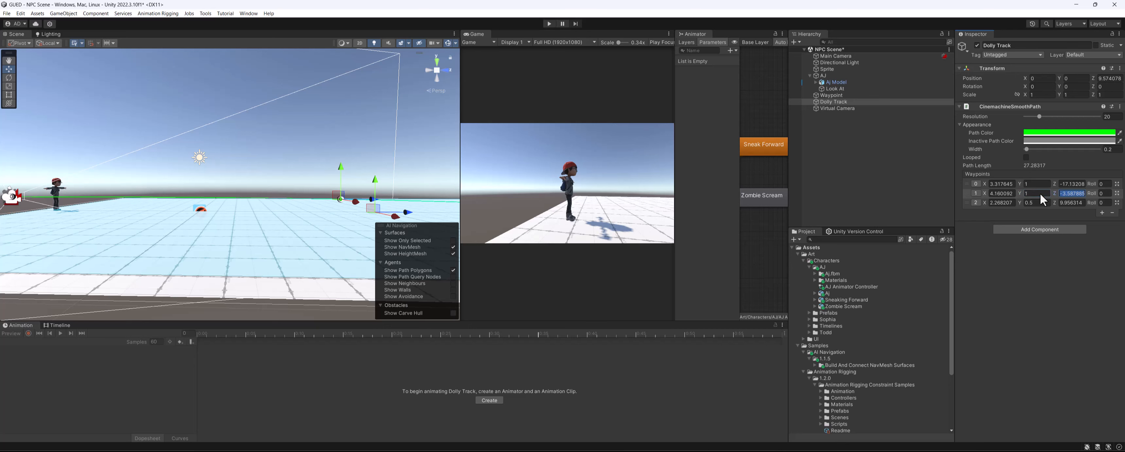
pyautogui.write('1')
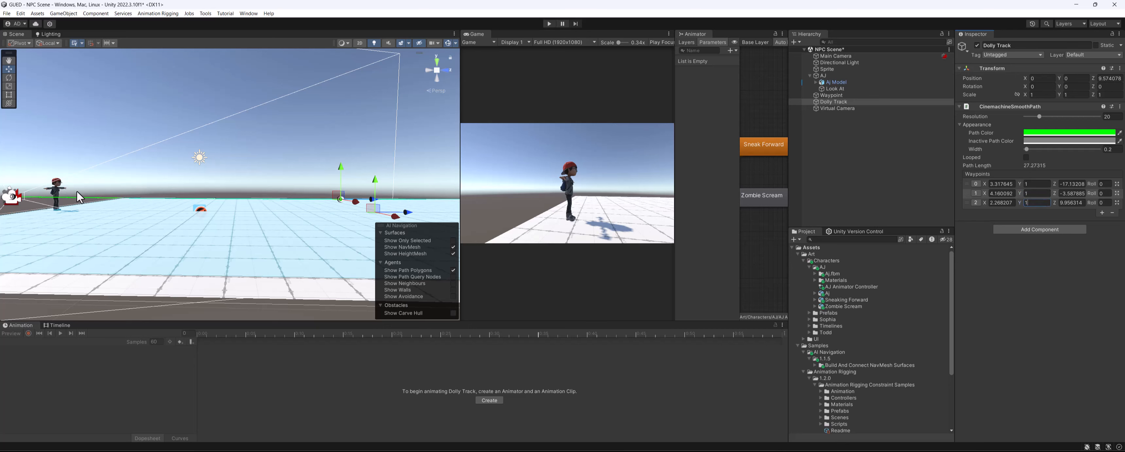
pyautogui.keyDown('alt'); pyautogui.moveTo(78, 197); pyautogui.dragTo(268, 239); pyautogui.keyUp('alt')
pyautogui.hotkey('ctrl', 's')
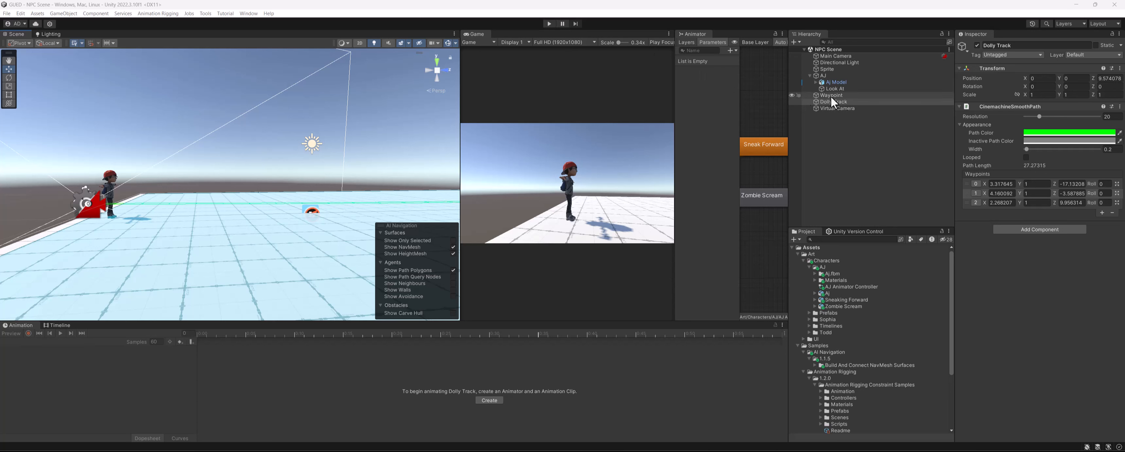
# Step: Rename the Virtual Camera as "Dolly Camera" and save the scene
pyautogui.click(846, 107)
pyautogui.click(985, 45)
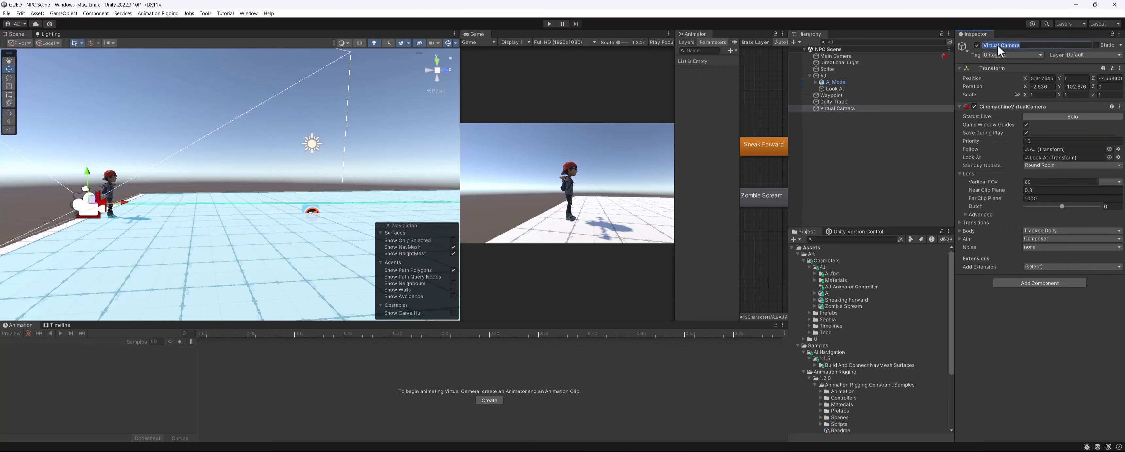
pyautogui.click(998, 46)
pyautogui.write('Dolly')
pyautogui.hotkey('ctrl', 's')
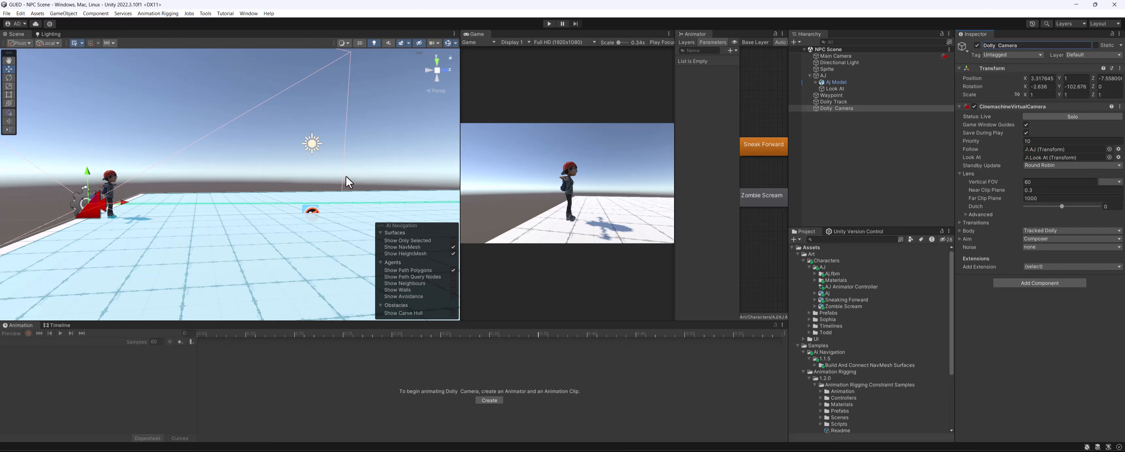
# Step: Enable Auto Dolly in the Dolly Camera's Tracked Dolly body settings
pyautogui.click(960, 231)
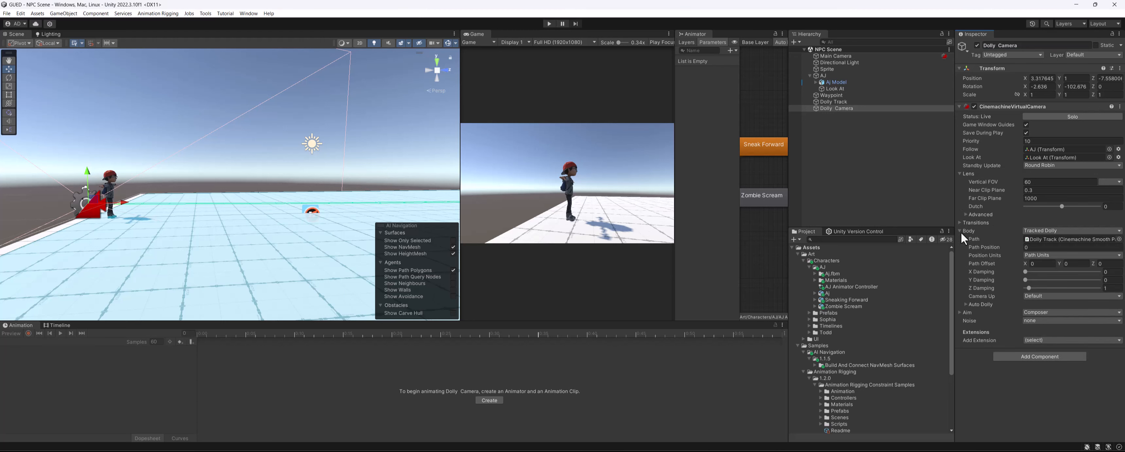
pyautogui.click(967, 303)
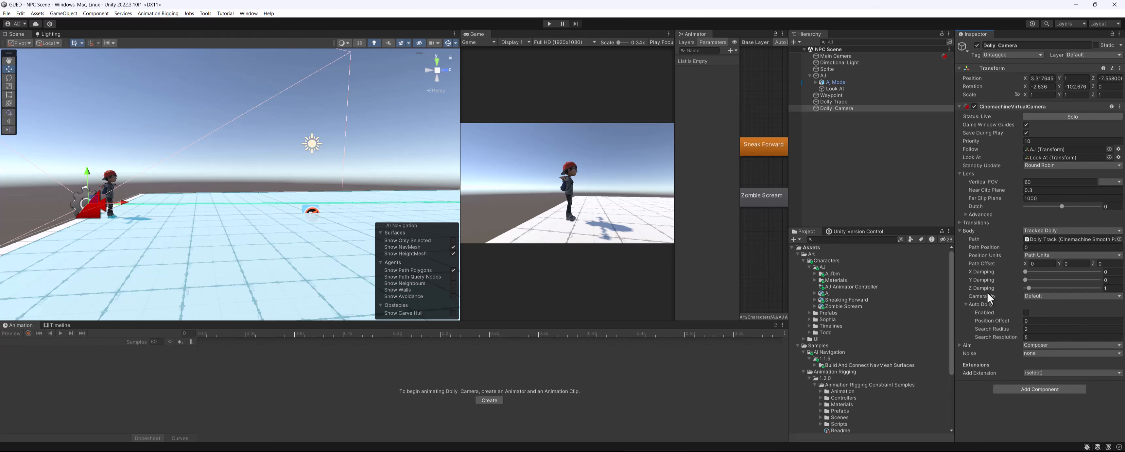
pyautogui.click(1026, 313)
# Step: Move AJ forward across the floor to test the Auto Dolly follow, and undo the move
pyautogui.click(825, 76)
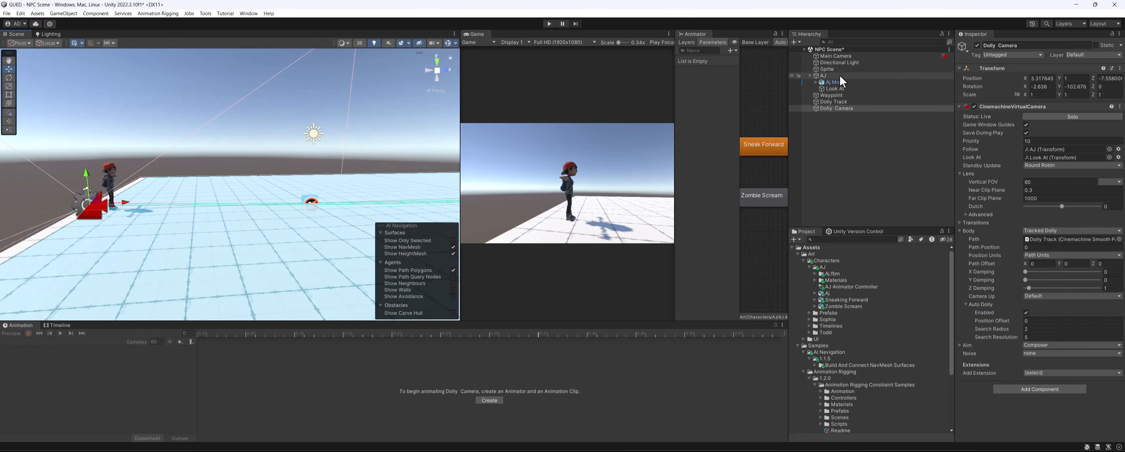
pyautogui.moveTo(150, 213); pyautogui.dragTo(362, 210)
pyautogui.hotkey('ctrl', 'z')
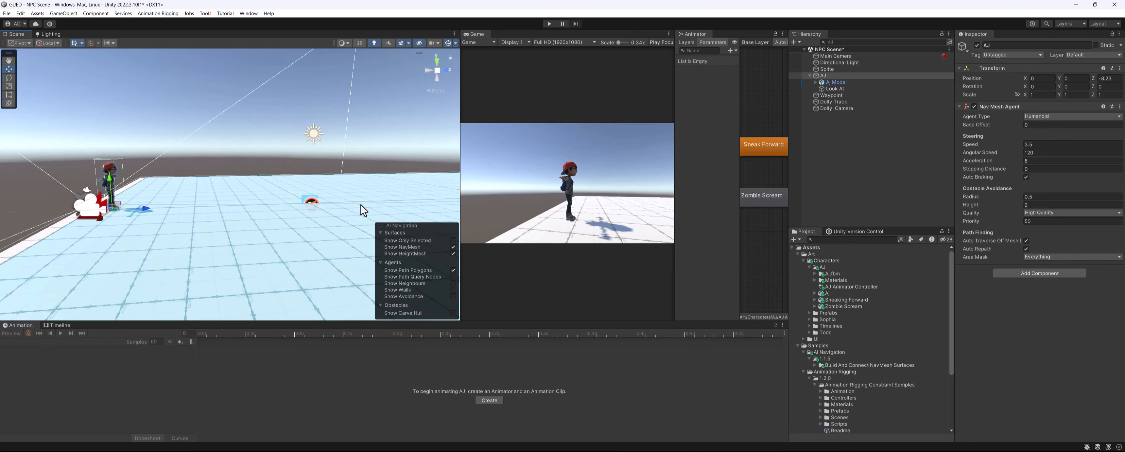
# Step: Save the scene with AJ at the starting position
pyautogui.moveTo(198, 198); pyautogui.dragTo(180, 201, button='right')
pyautogui.hotkey('ctrl', 's')
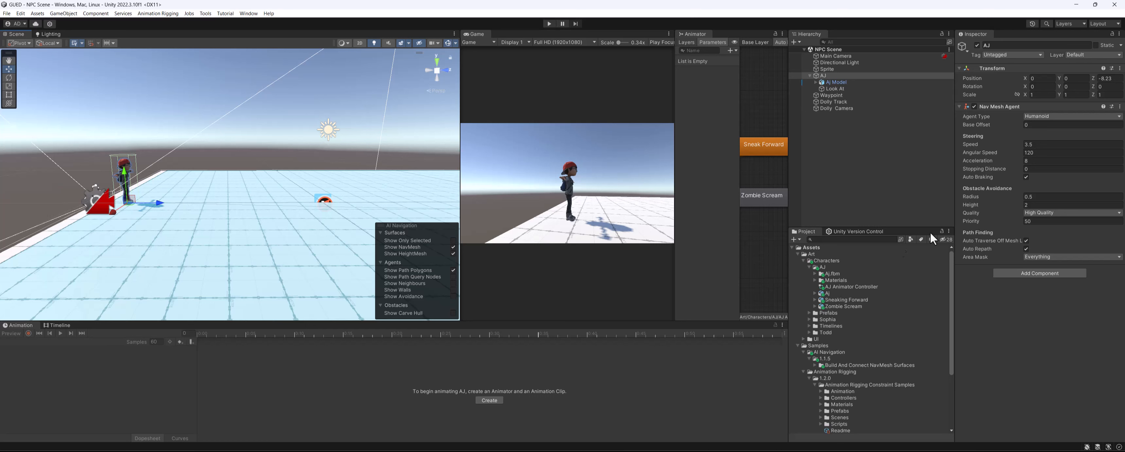
# Step: Examine the Dolly Camera's Auto Dolly settings, including the search radius and search resolution
pyautogui.click(843, 108)
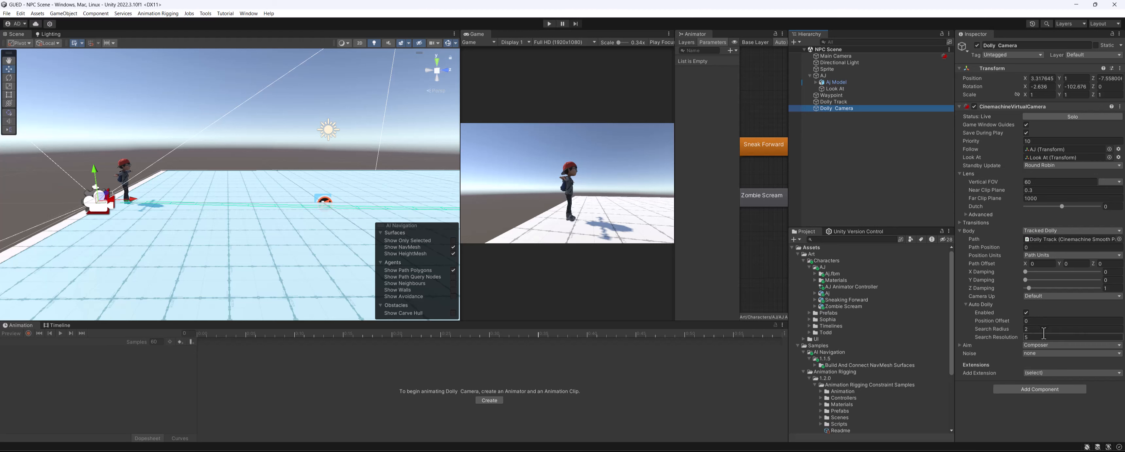
pyautogui.click(1024, 338)
pyautogui.press('BackSpace')
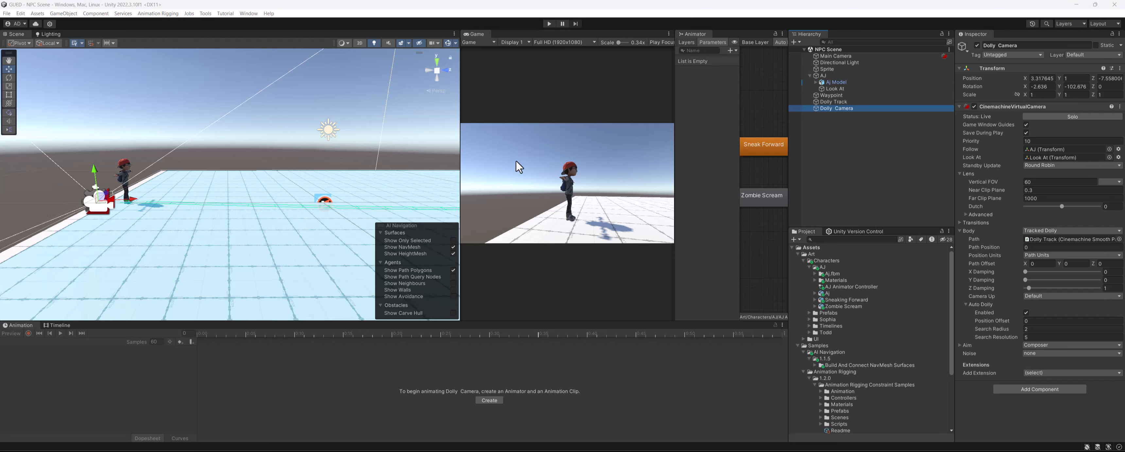
pyautogui.scroll(-5, 138, 169)
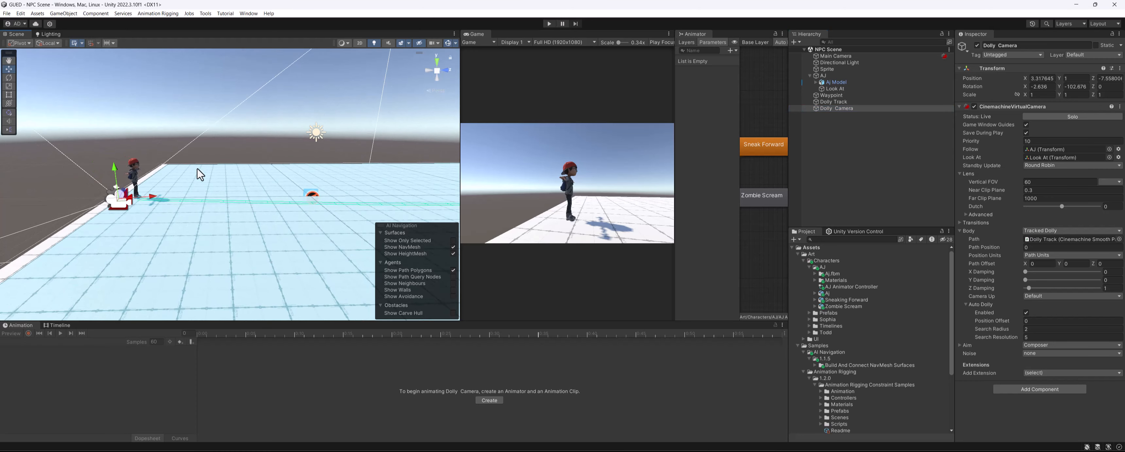
# Step: Examine AJ, the Waypoint and the dolly track across the whole NavMesh floor
pyautogui.scroll(-4, 198, 169)
pyautogui.moveTo(197, 169); pyautogui.dragTo(144, 189, button='middle')
pyautogui.moveTo(240, 162); pyautogui.dragTo(204, 171, button='middle')
pyautogui.moveTo(261, 171); pyautogui.dragTo(264, 183, button='right')
pyautogui.moveTo(273, 183); pyautogui.dragTo(234, 203, button='middle')
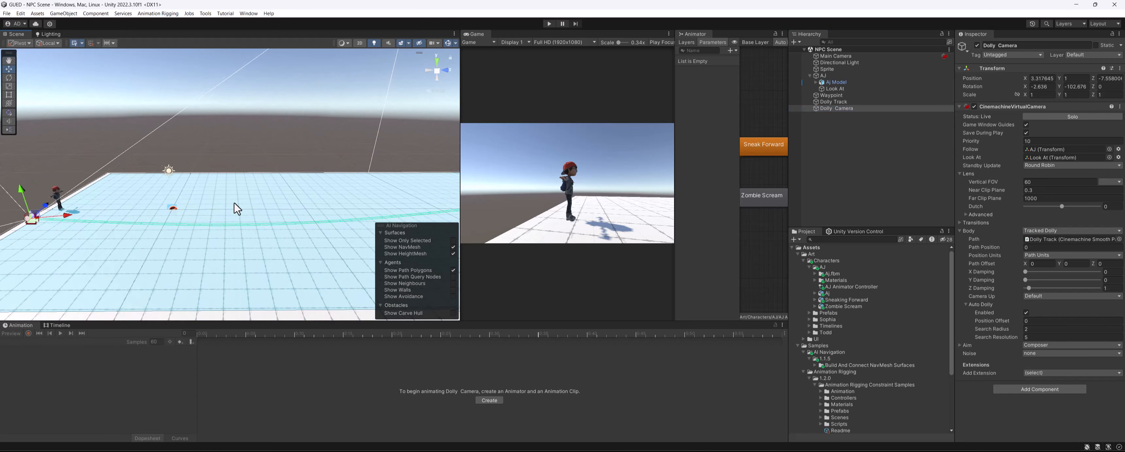
pyautogui.moveTo(237, 209); pyautogui.dragTo(130, 201, button='right')
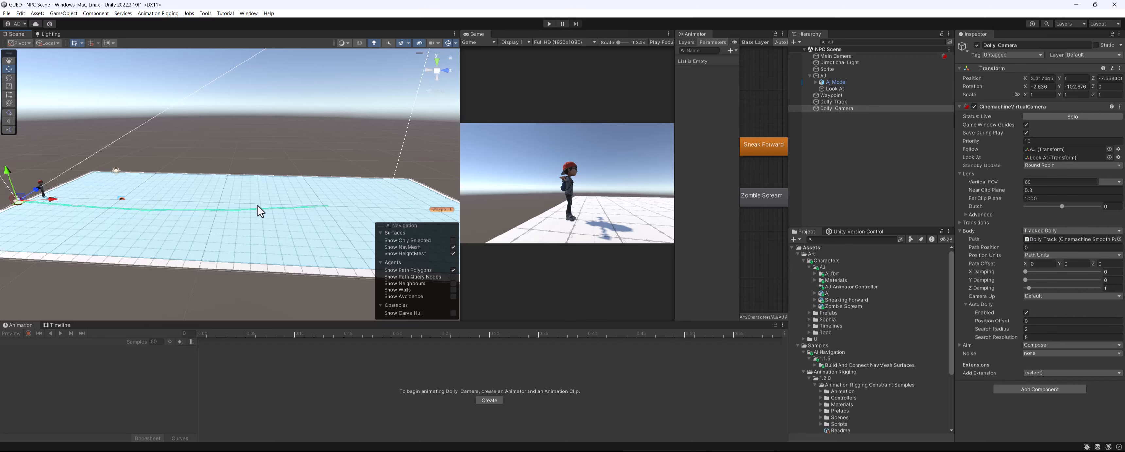
pyautogui.keyDown('alt'); pyautogui.moveTo(185, 211); pyautogui.dragTo(206, 221); pyautogui.keyUp('alt')
pyautogui.scroll(4, 206, 221)
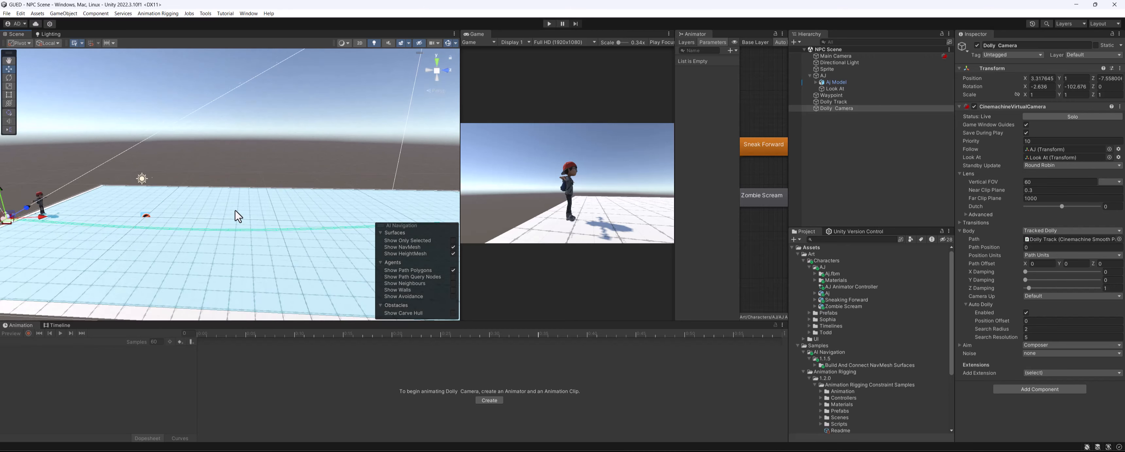
pyautogui.moveTo(237, 216); pyautogui.dragTo(264, 202, button='middle')
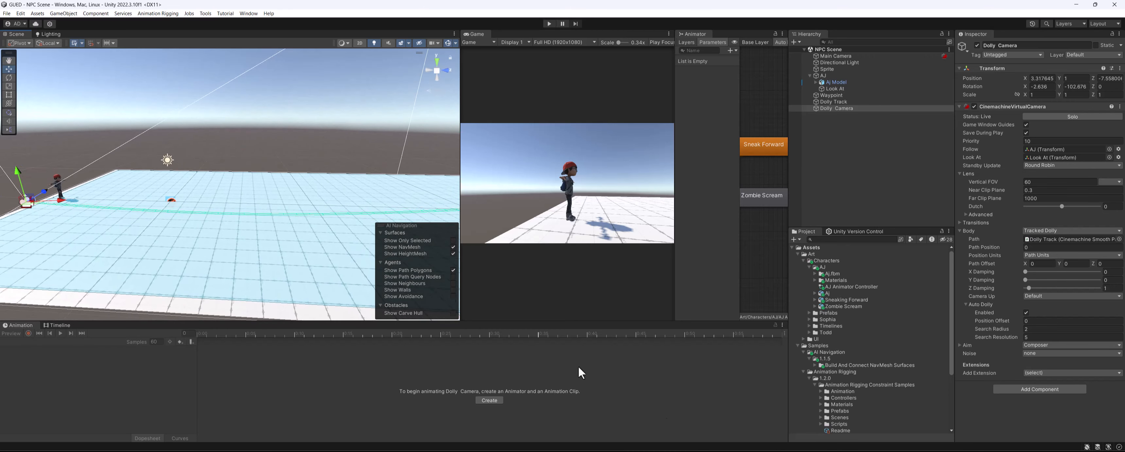
# Step: Collapse the Samples, AJ and Characters folders in the project assets
pyautogui.click(797, 346)
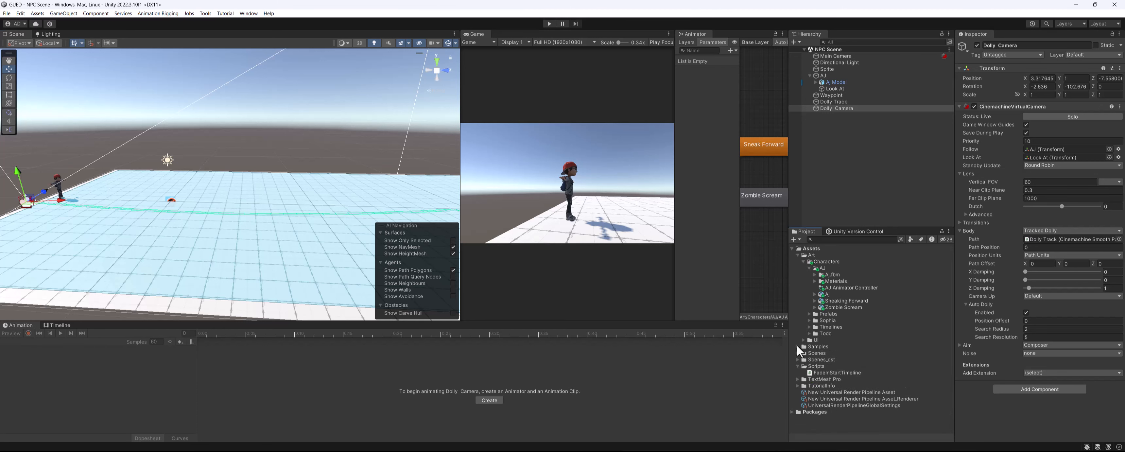
pyautogui.click(809, 268)
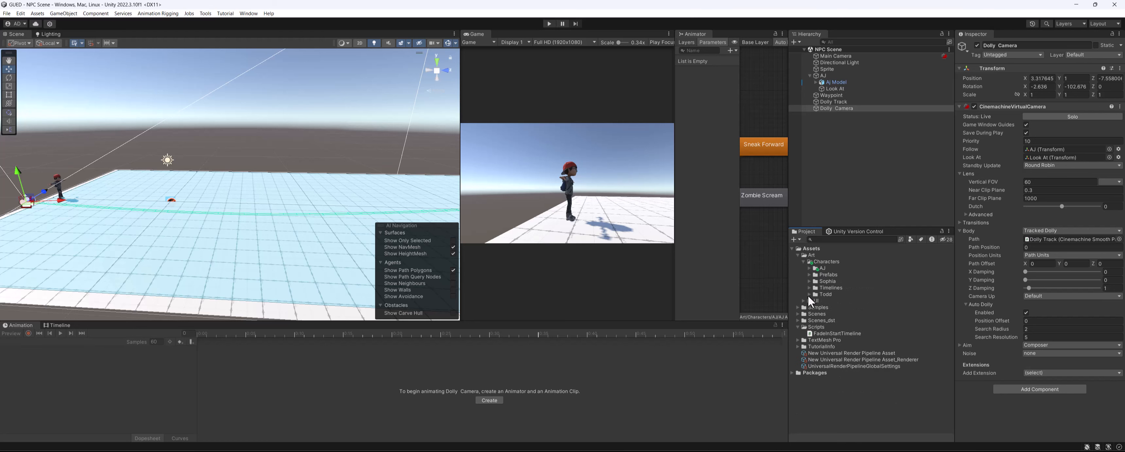
pyautogui.click(803, 261)
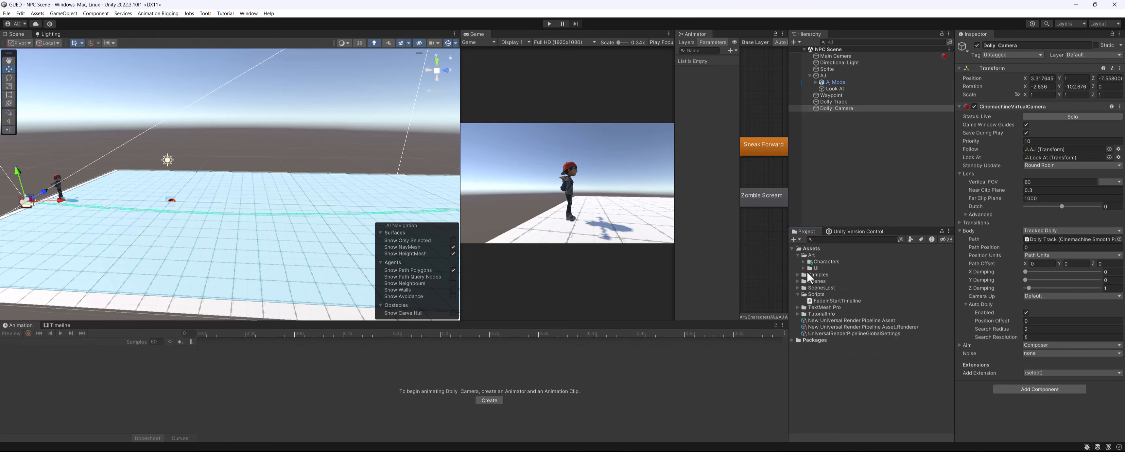
# Step: Create a C# script named NPCNavMeshCTRL in the Scripts folder
pyautogui.click(835, 301)
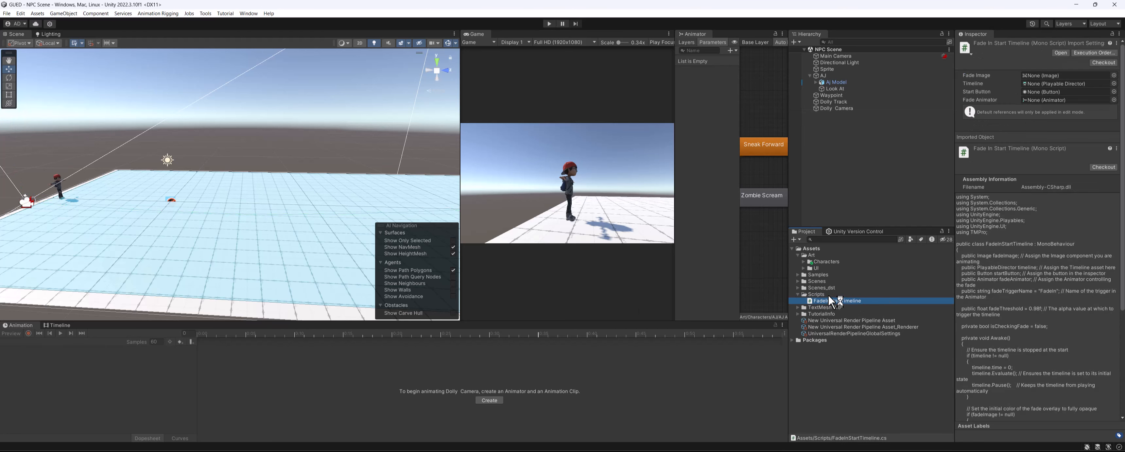
pyautogui.rightClick(828, 294)
pyautogui.moveTo(862, 60)
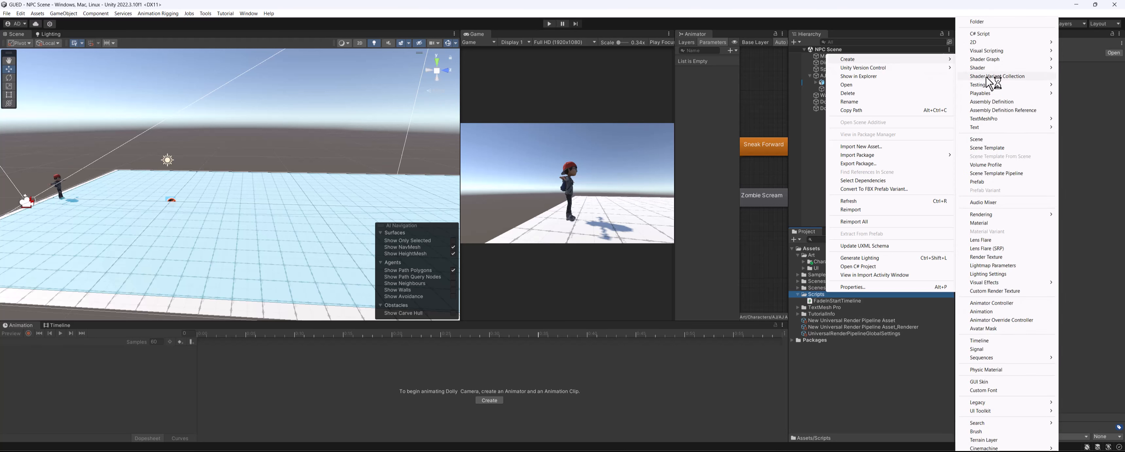
pyautogui.click(996, 35)
pyautogui.write('NPCNavMeshCTRL')
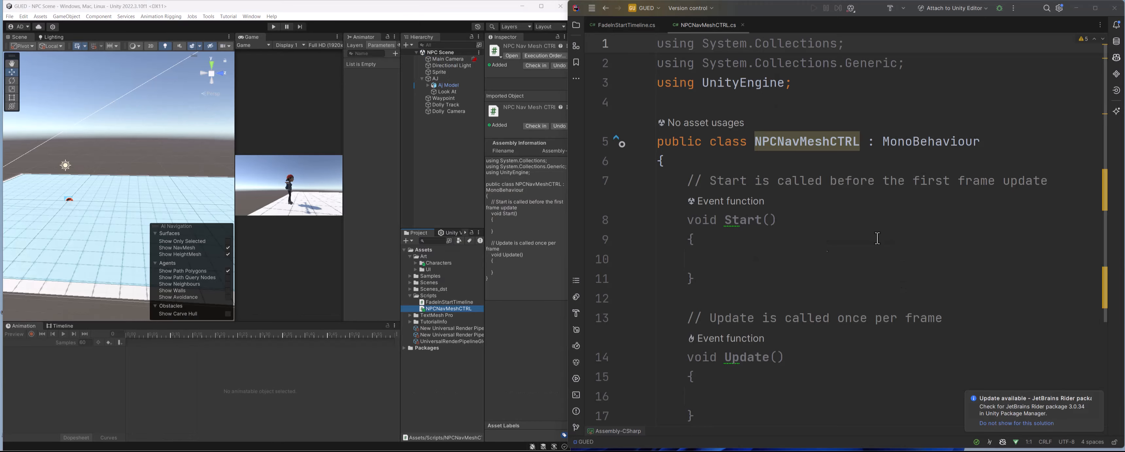
# Step: Delete the Update method with its comment and the comment above Start from the NPCNavMeshCTRL script
pyautogui.scroll(-3, 765, 262)
pyautogui.moveTo(745, 297); pyautogui.dragTo(689, 195)
pyautogui.press('BackSpace')
pyautogui.scroll(3, 689, 194)
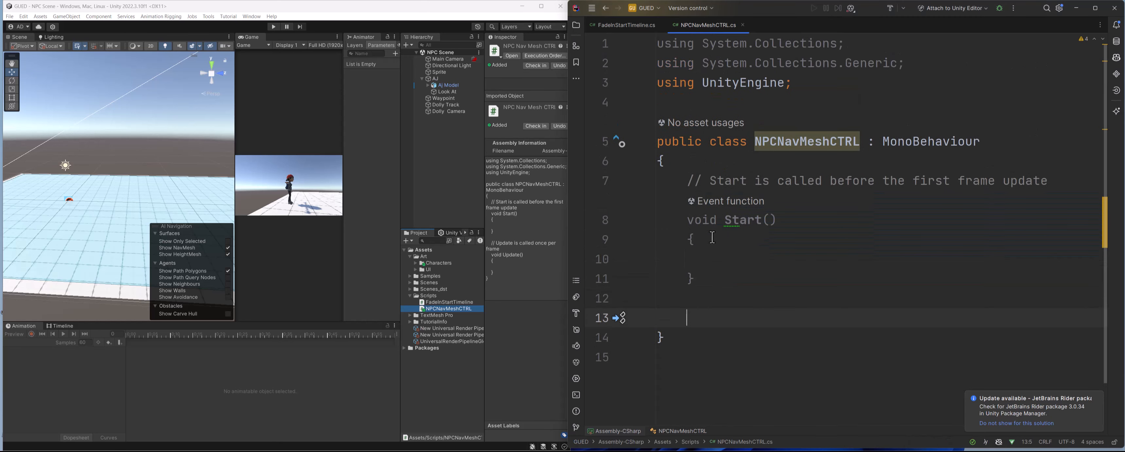
pyautogui.click(678, 179)
pyautogui.hotkey('ctrl', 'y')
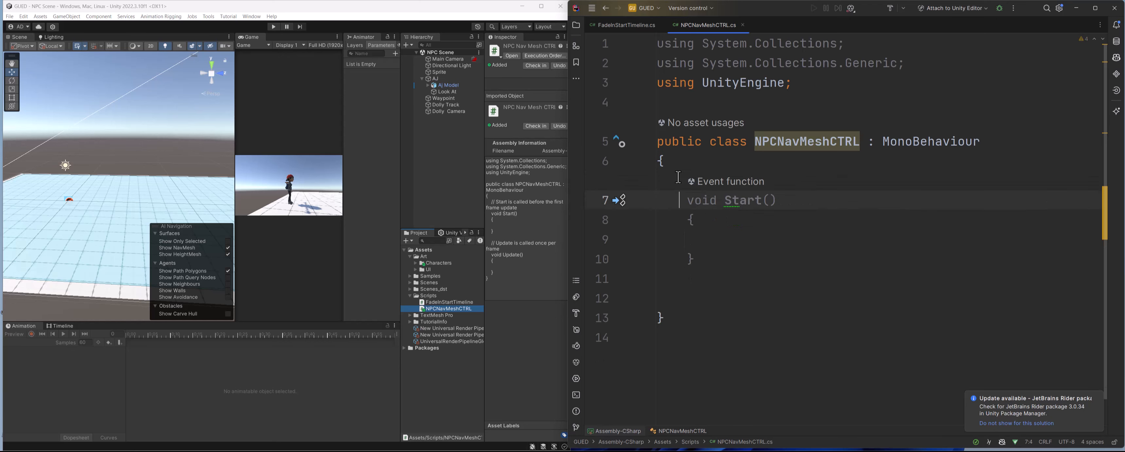
# Step: Begin a field declaration "[SerializeField] private NavMeshAgent" above the Start method in the NPCNavMeshCTRL class
pyautogui.press('Up')
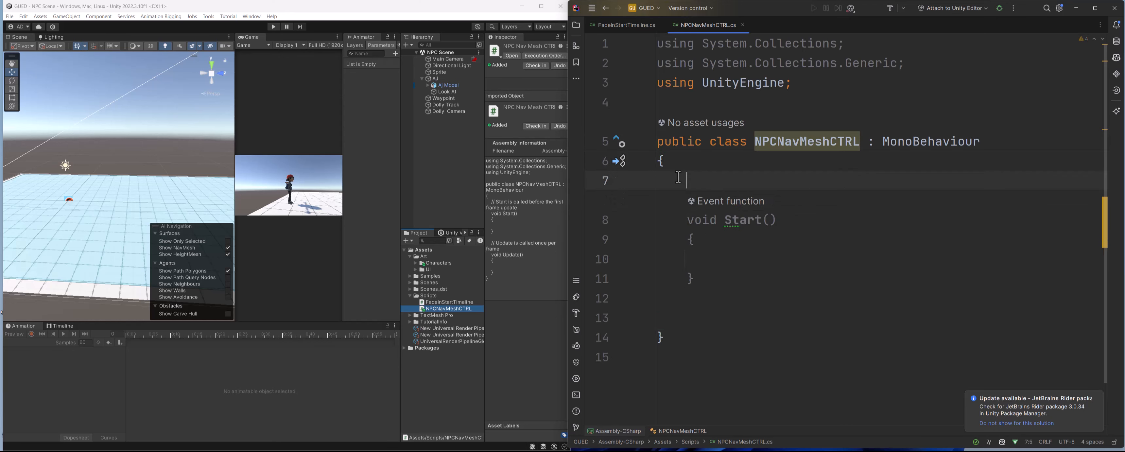
pyautogui.press('Return')
pyautogui.write('[ser')
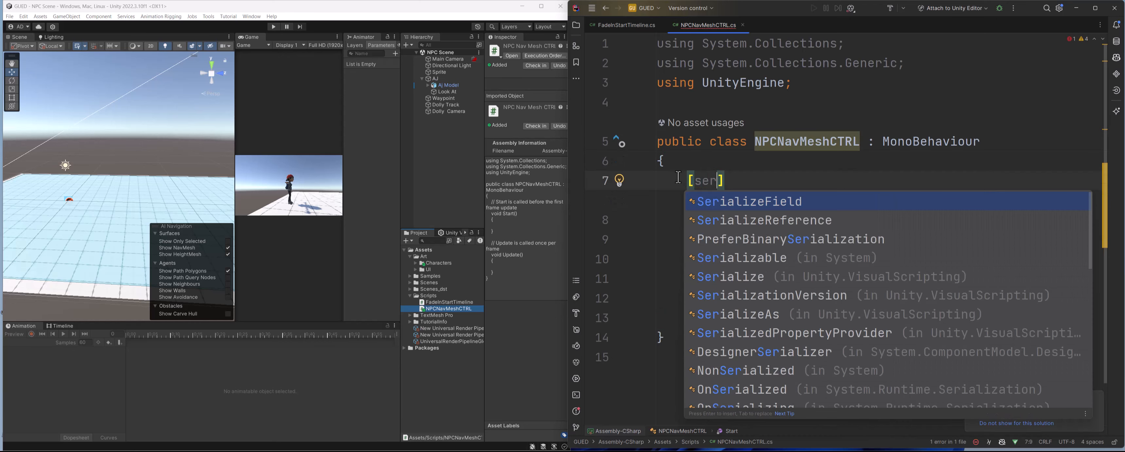
pyautogui.press('Return')
pyautogui.write(']')
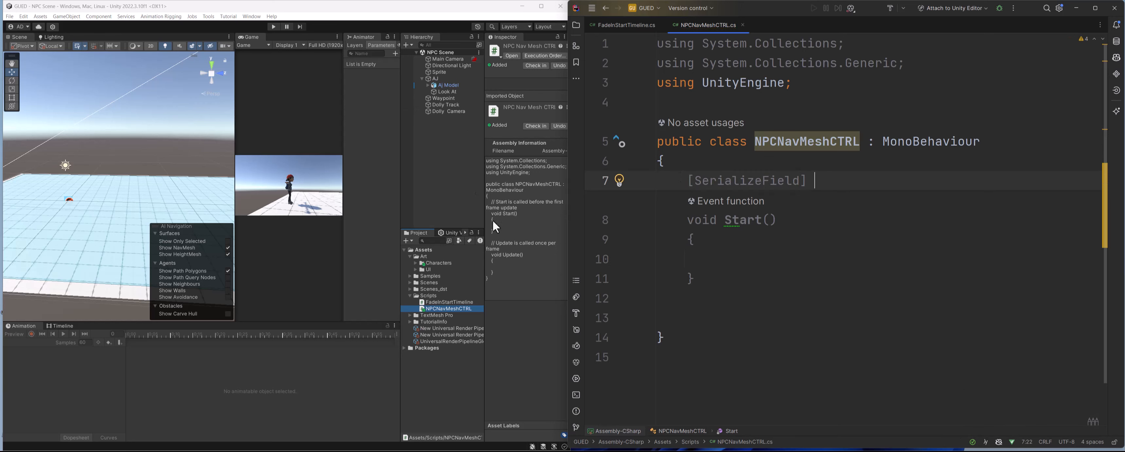
pyautogui.write('private Na')
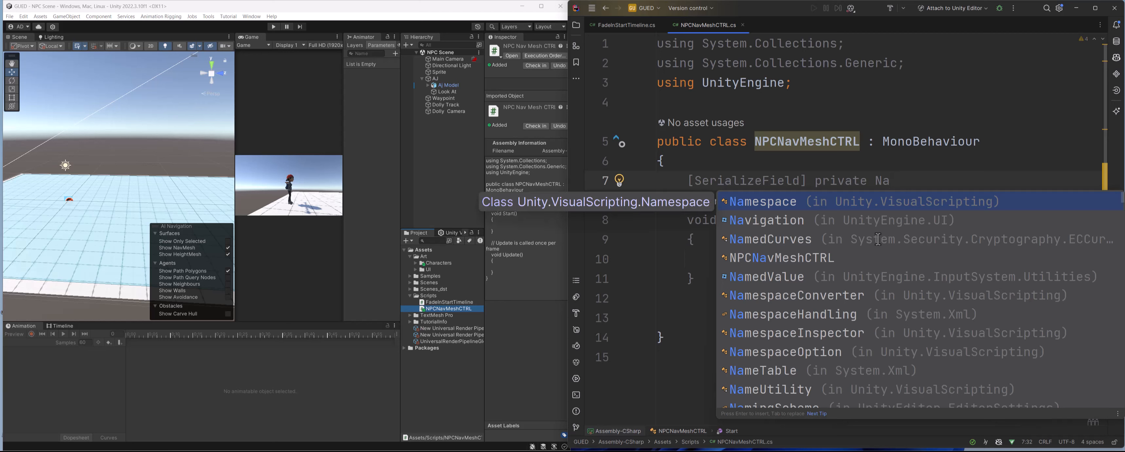
pyautogui.write('vMesh')
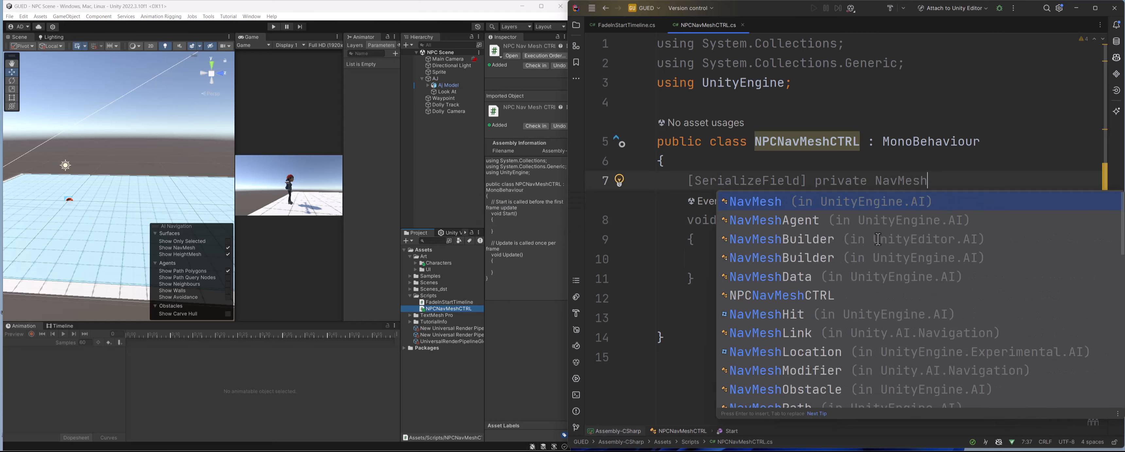
pyautogui.press('Down')
pyautogui.press('Return')
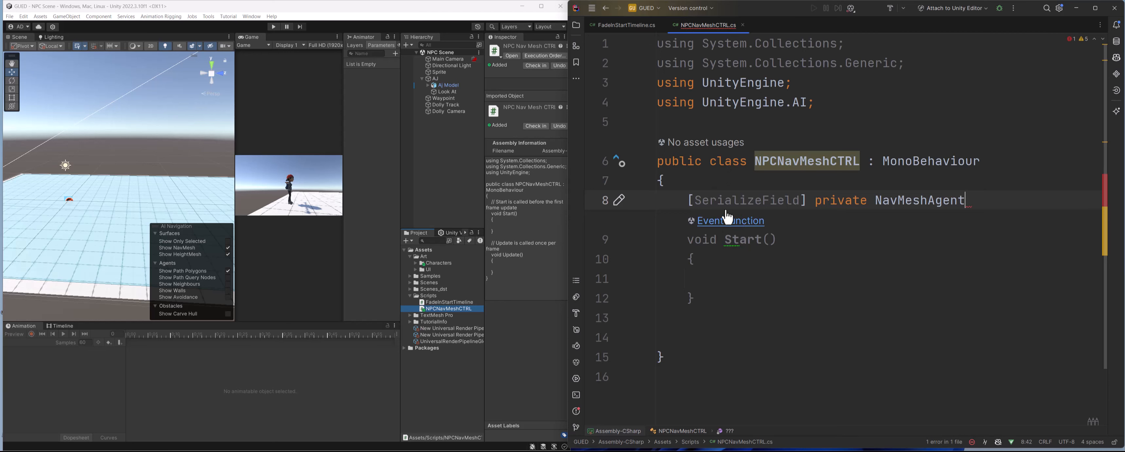
# Step: Switch to Unity, select AJ and widen the Inspector to show its Nav Mesh Agent component settings
pyautogui.click(441, 79)
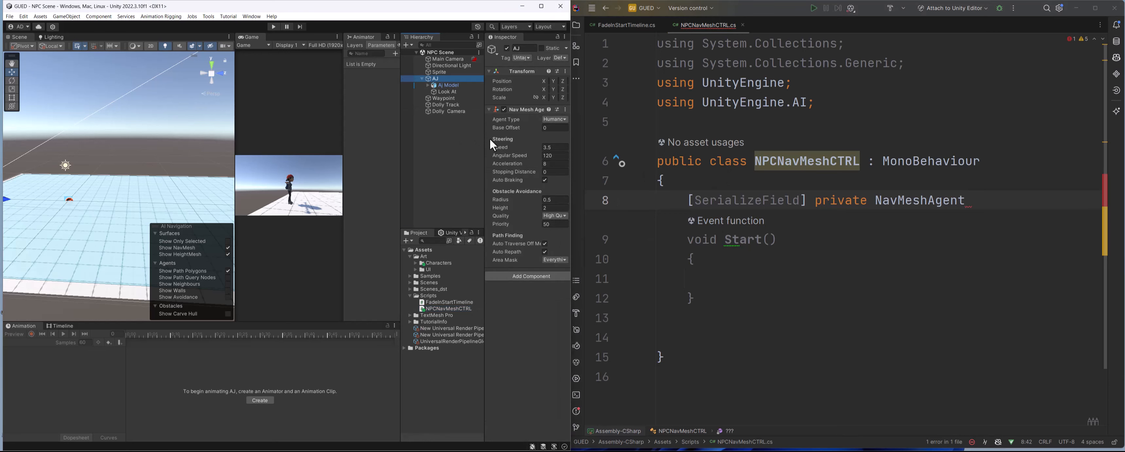
pyautogui.moveTo(485, 137); pyautogui.dragTo(395, 205)
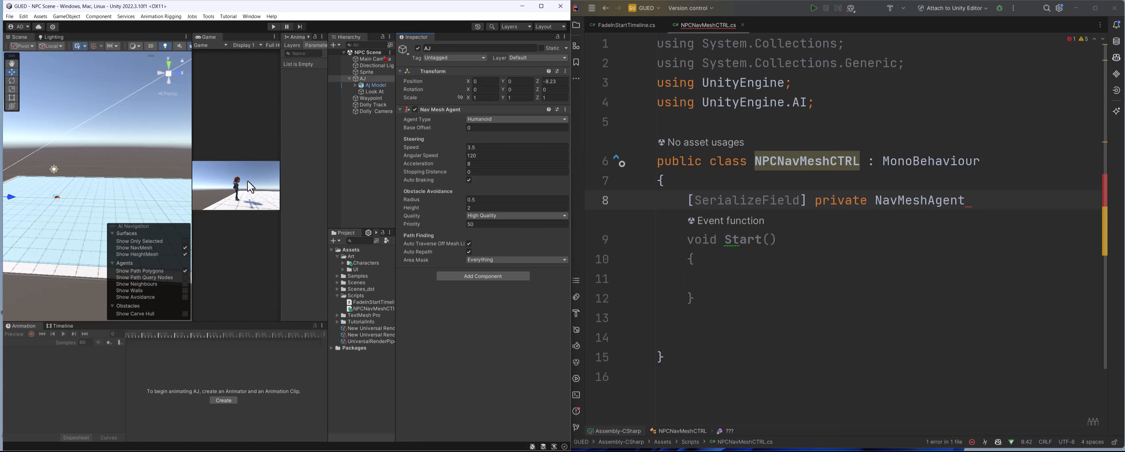
pyautogui.moveTo(181, 206); pyautogui.dragTo(130, 216, button='right')
pyautogui.press('w')
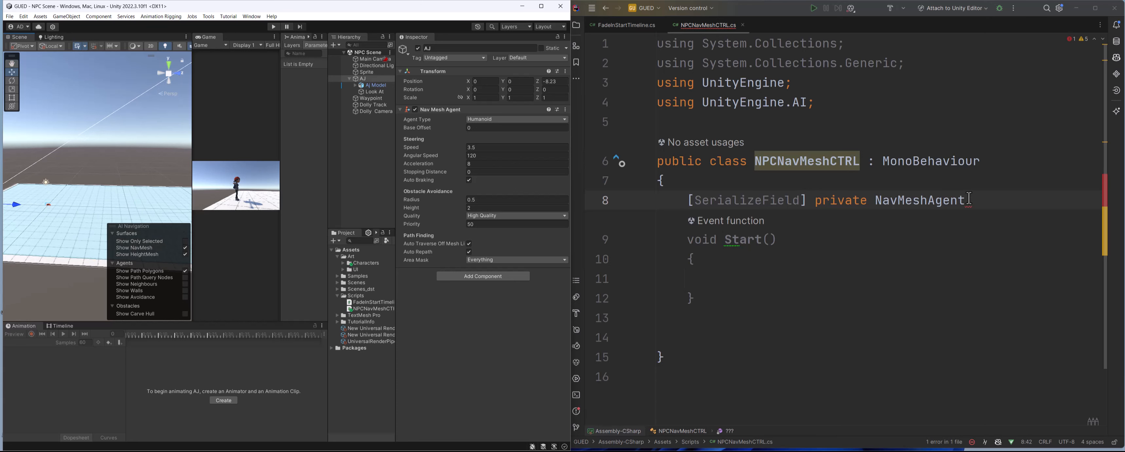
# Step: Switch to the code editor, name the NavMeshAgent field agent, end the declaration with a semicolon and save the script
pyautogui.write('agent')
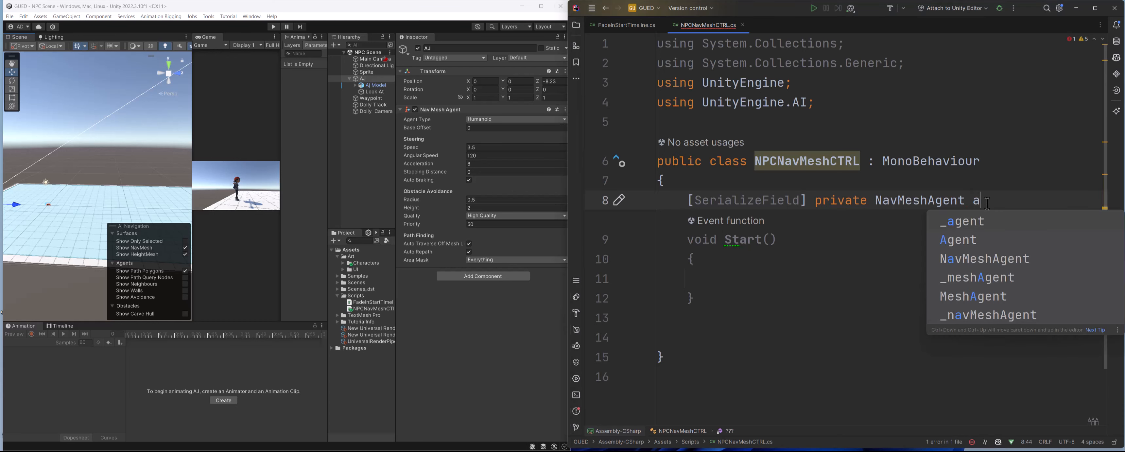
pyautogui.write(';')
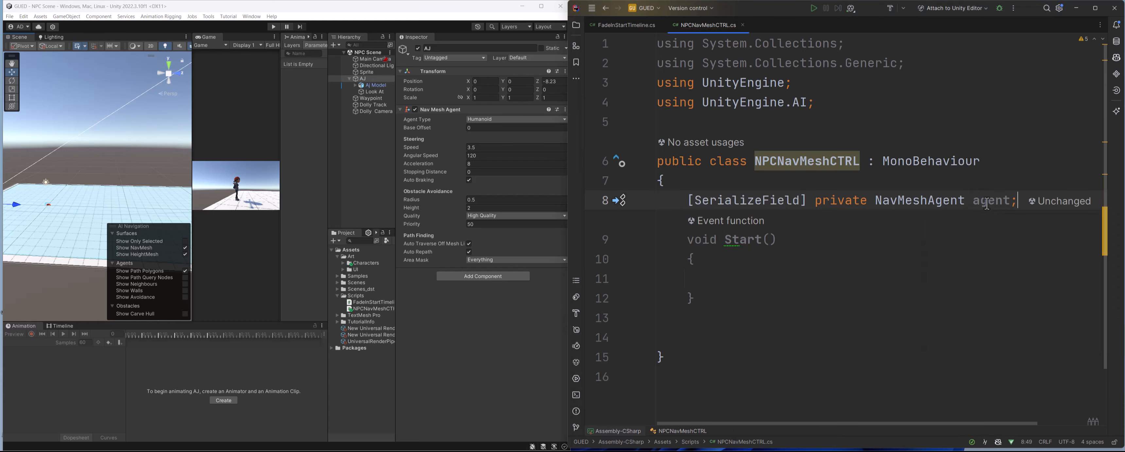
pyautogui.hotkey('ctrl', 's')
pyautogui.click(933, 261)
# Step: Switch to Unity, collapse AJ's Nav Mesh Agent component and attach the NPCNavMeshCTRL script to AJ
pyautogui.click(439, 312)
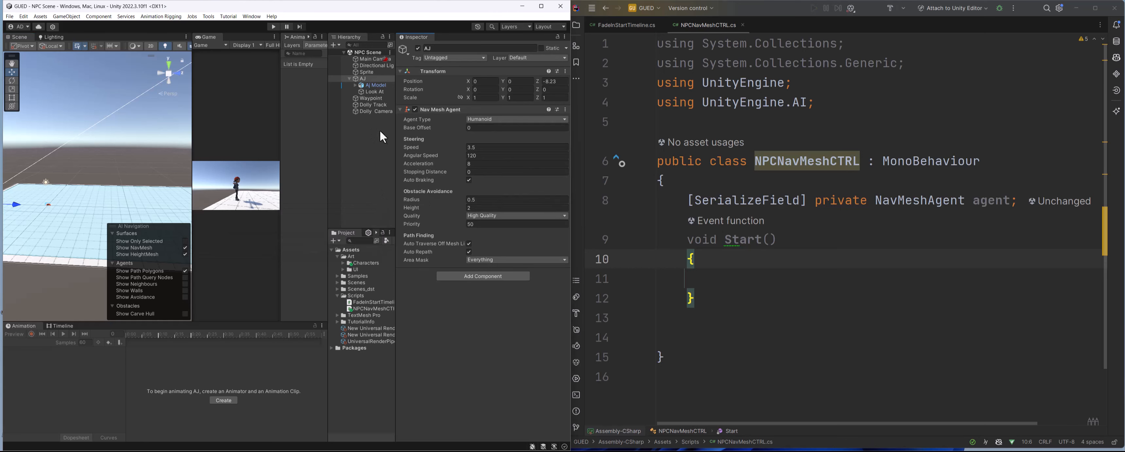
pyautogui.click(399, 109)
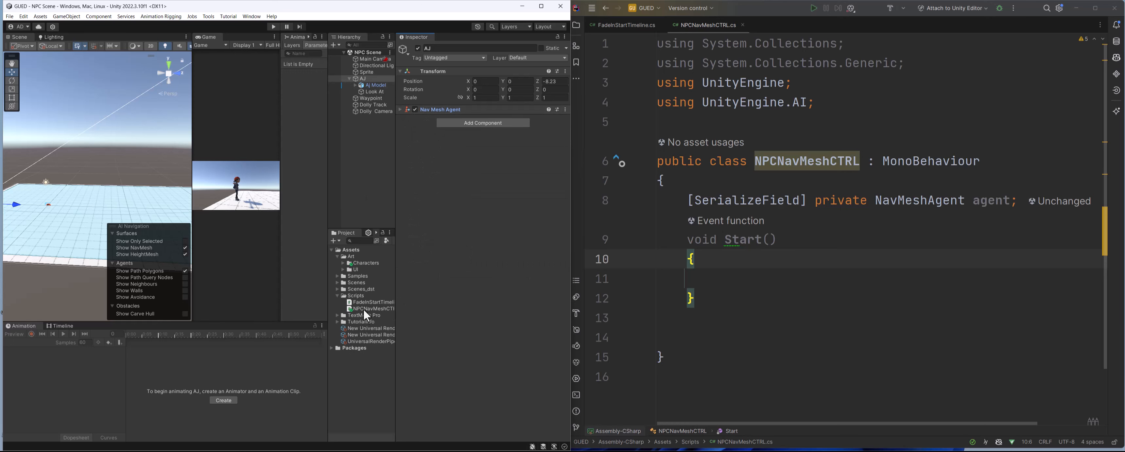
pyautogui.moveTo(363, 309); pyautogui.dragTo(493, 191)
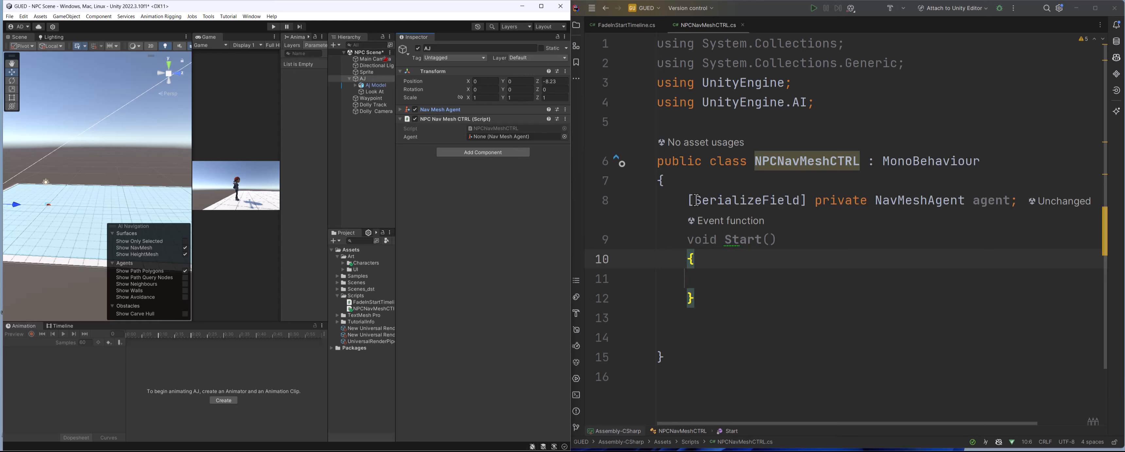
# Step: Remove the SerializeField attribute from the agent field to test its Inspector visibility, undo the removal and save the script
pyautogui.moveTo(689, 200); pyautogui.dragTo(805, 200)
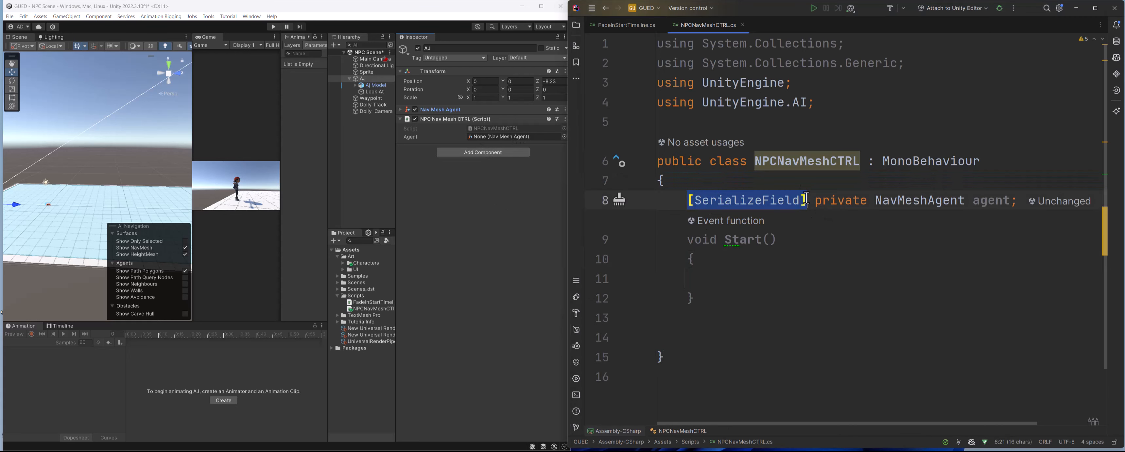
pyautogui.press('BackSpace')
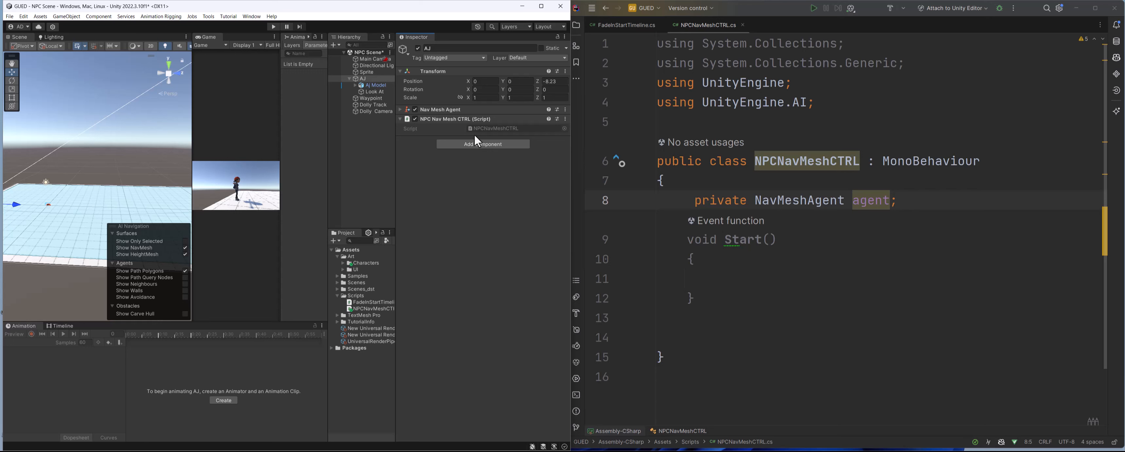
pyautogui.click(695, 232)
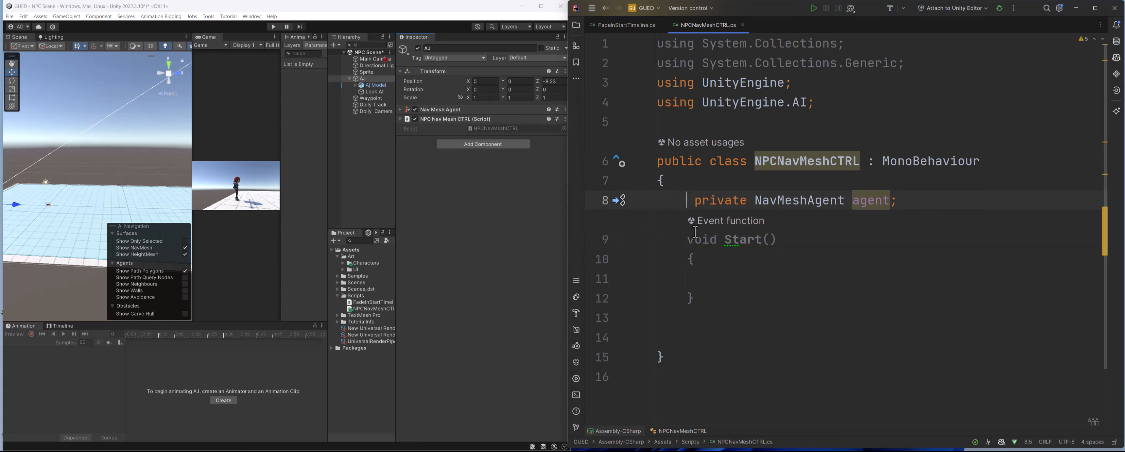
pyautogui.hotkey('ctrl', 'z')
pyautogui.hotkey('ctrl', 's')
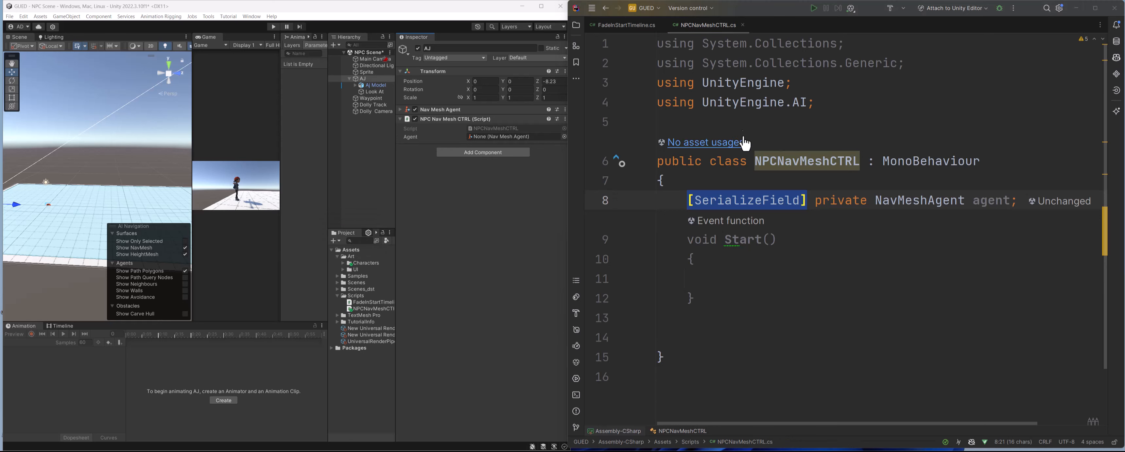
# Step: Switch to Unity, expand AJ's Nav Mesh Agent component to view its settings, and return to the code editor
pyautogui.click(399, 109)
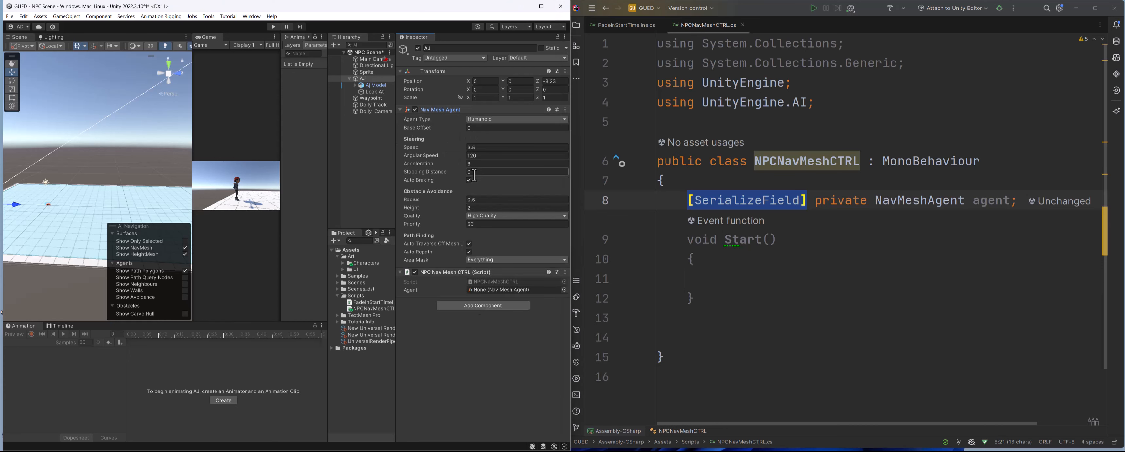
pyautogui.click(758, 141)
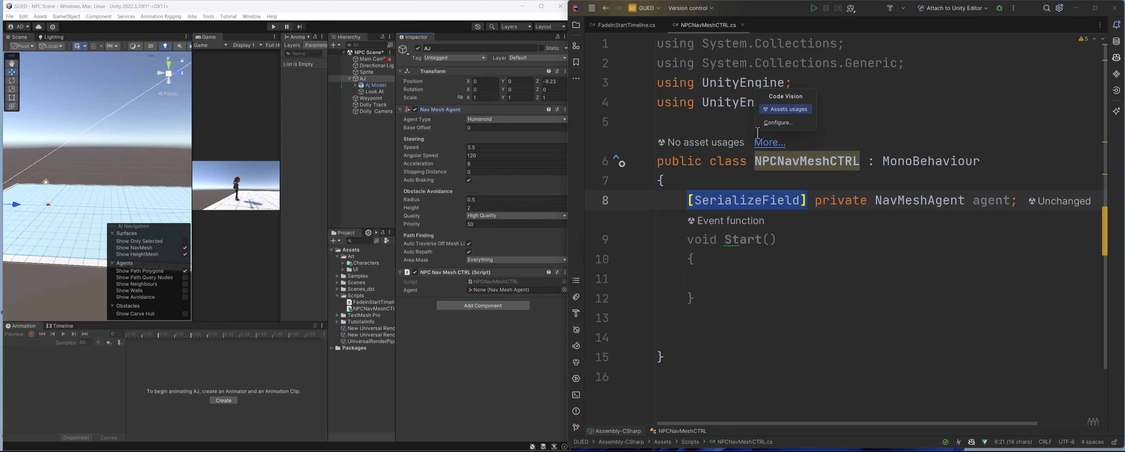
pyautogui.click(727, 130)
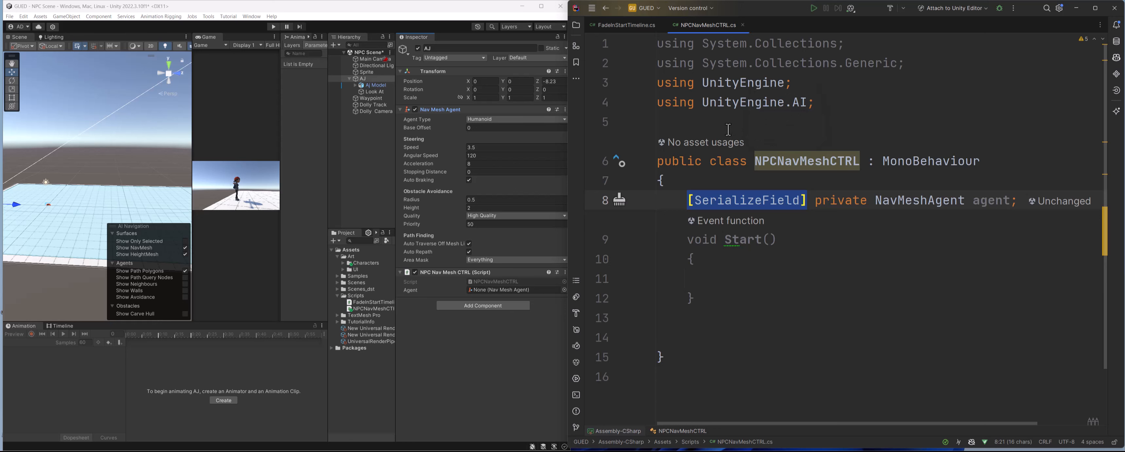
# Step: Add the attribute [RequireComponent(typeof(NavMeshAgent))] on its own line above the NPCNavMeshCTRL class declaration
pyautogui.click(721, 127)
pyautogui.press('Return')
pyautogui.press('Return')
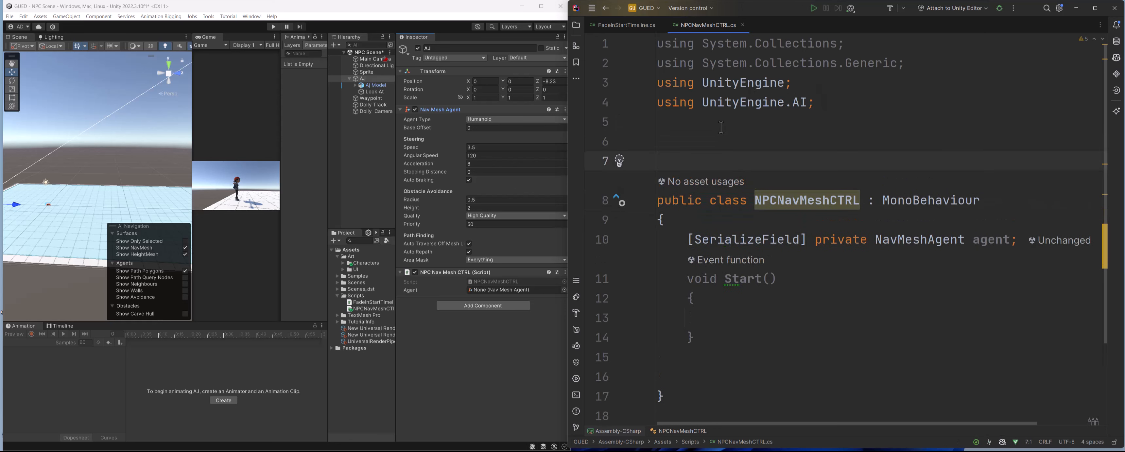
pyautogui.write('[]')
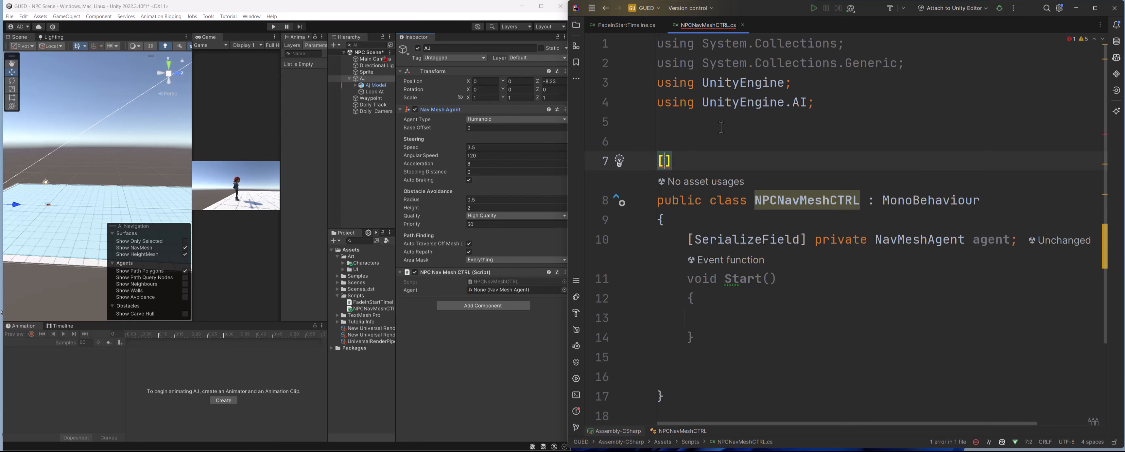
pyautogui.write('re')
pyautogui.press('Return')
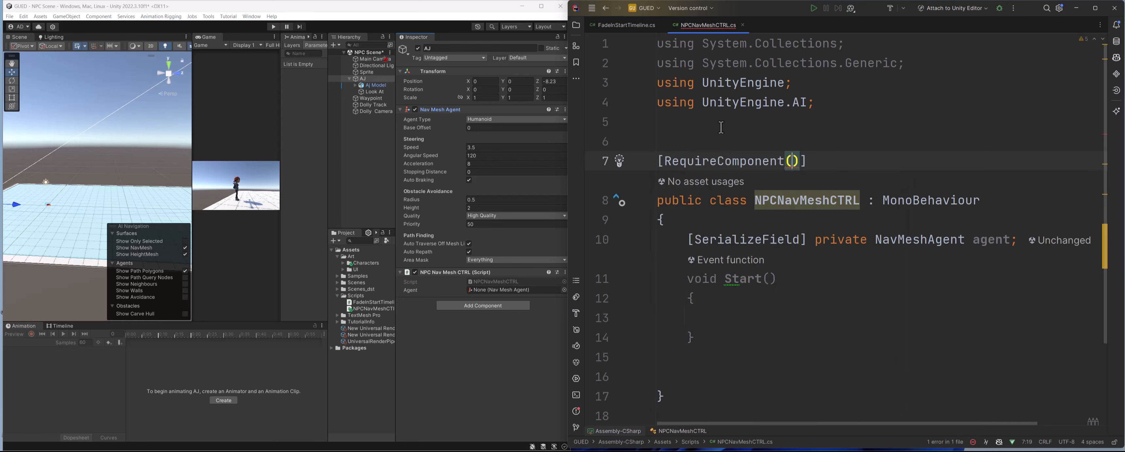
pyautogui.write('type')
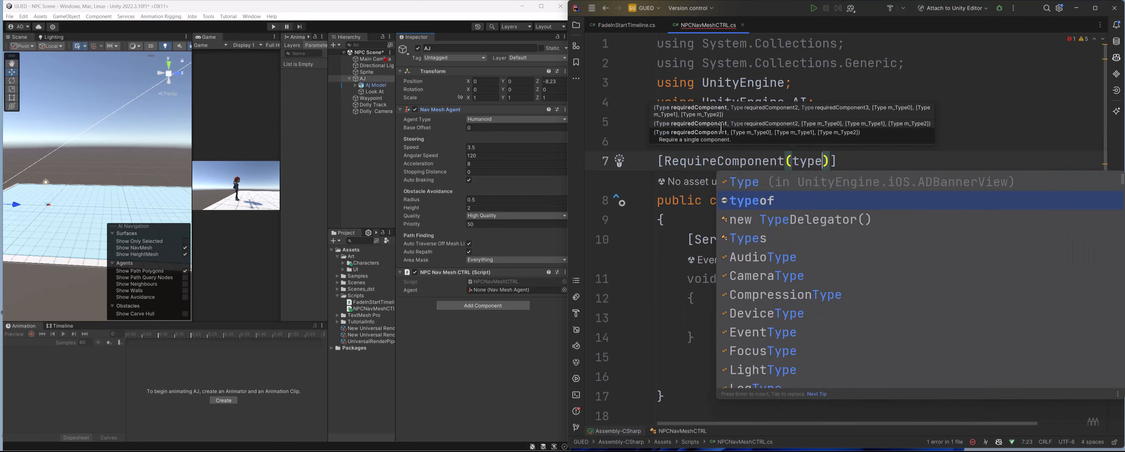
pyautogui.press('Return')
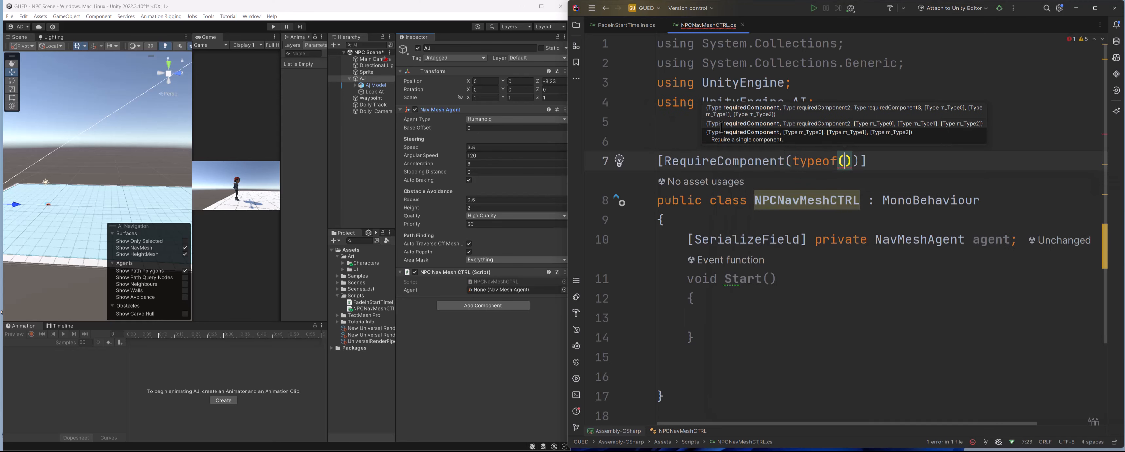
pyautogui.write('Nav')
pyautogui.press('Return')
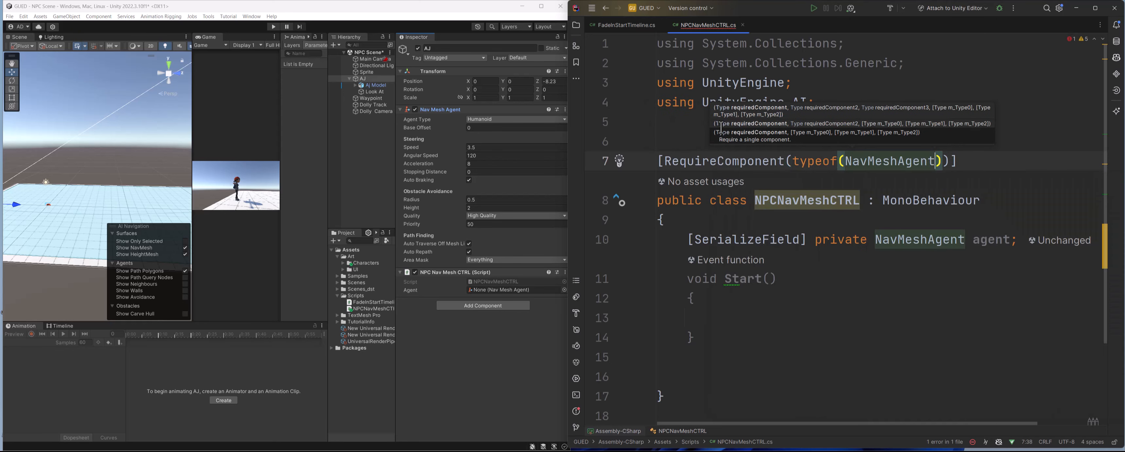
pyautogui.click(797, 303)
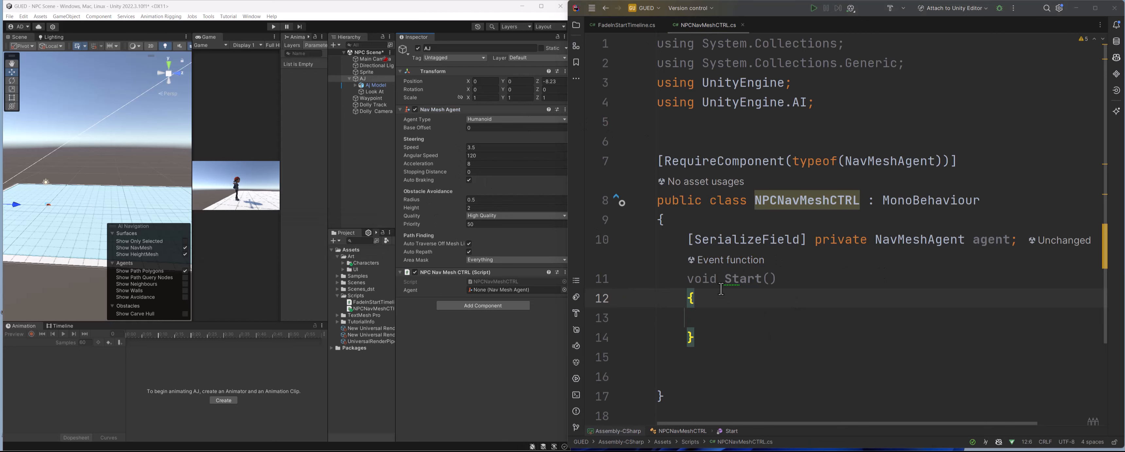
# Step: Inside Start, reuse the copied agent field name to write the assignment agent = GetComponent()
pyautogui.scroll(-3, 698, 228)
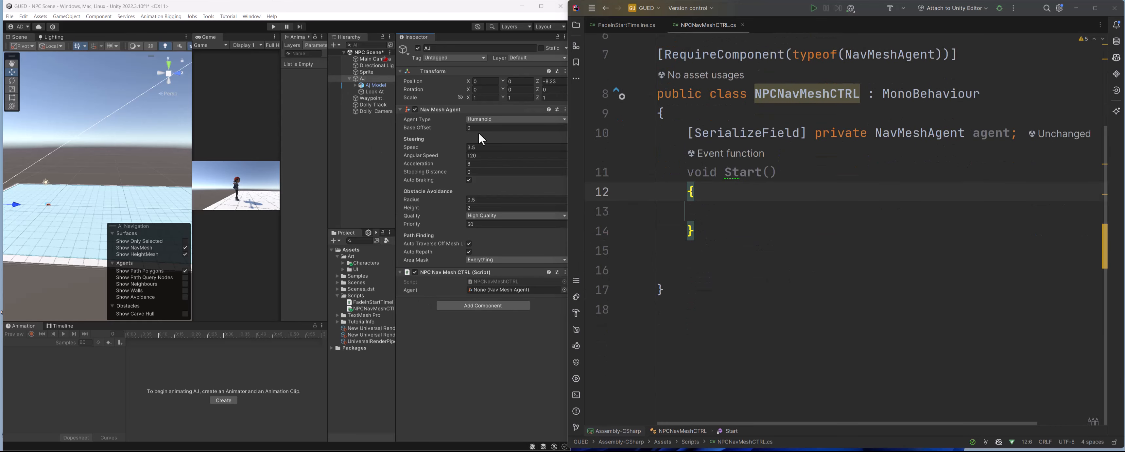
pyautogui.click(763, 202)
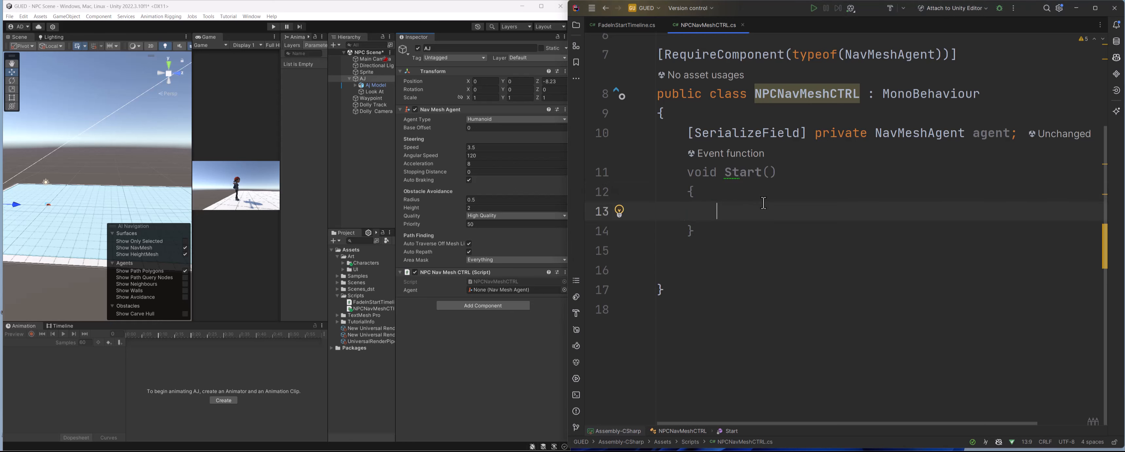
pyautogui.doubleClick(980, 142)
pyautogui.hotkey('ctrl', 'c')
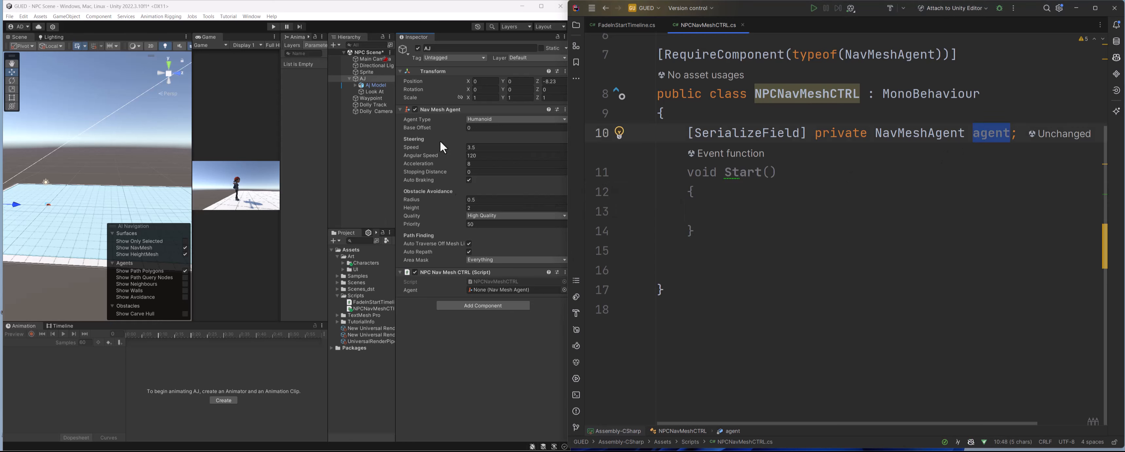
pyautogui.click(720, 212)
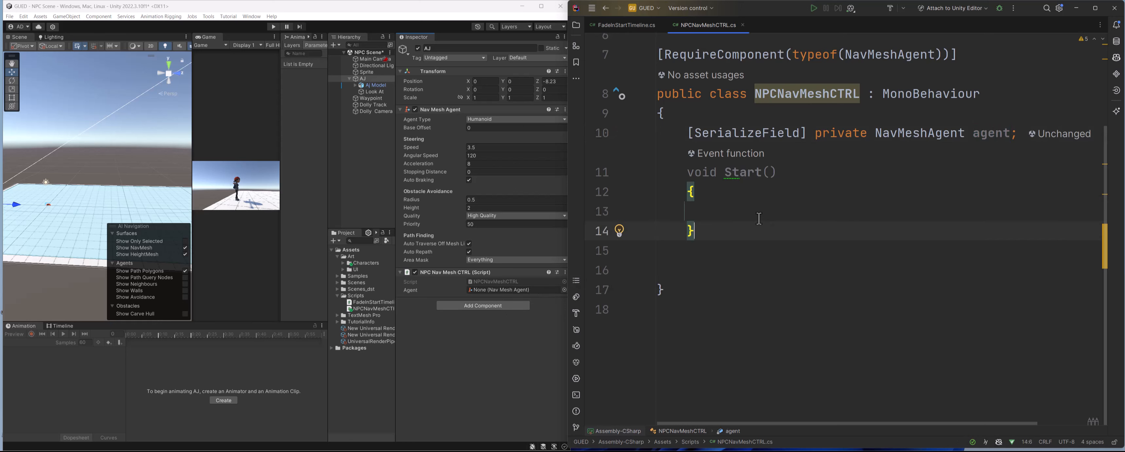
pyautogui.hotkey('ctrl', 'v')
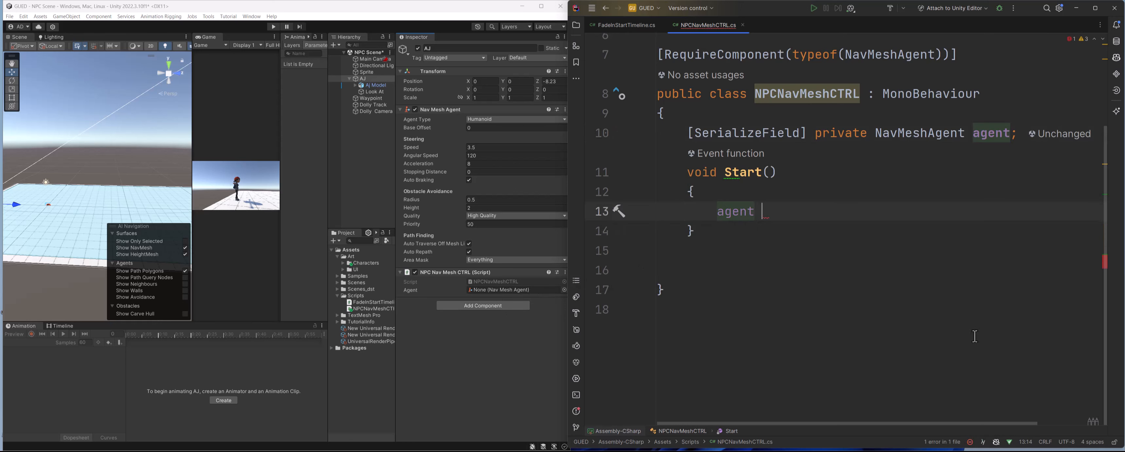
pyautogui.write('= Get')
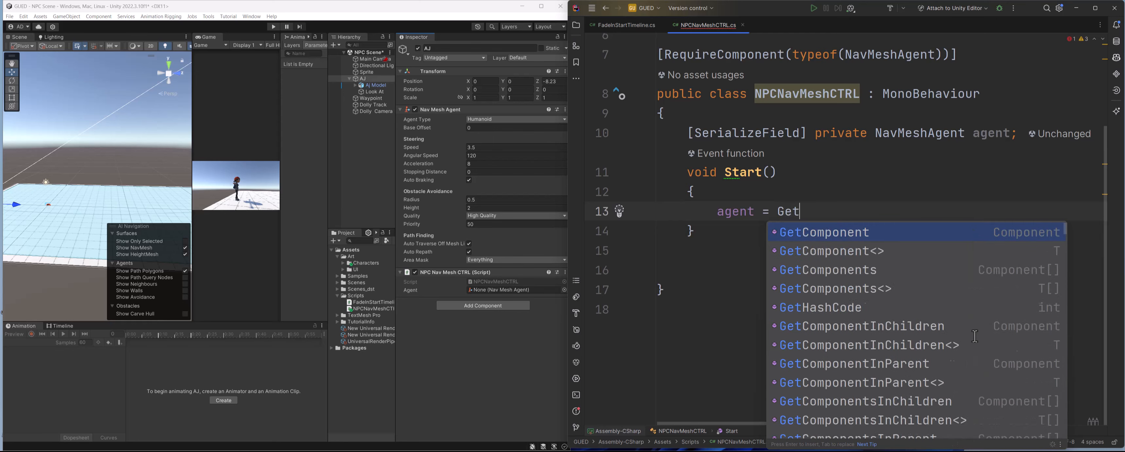
pyautogui.press('Return')
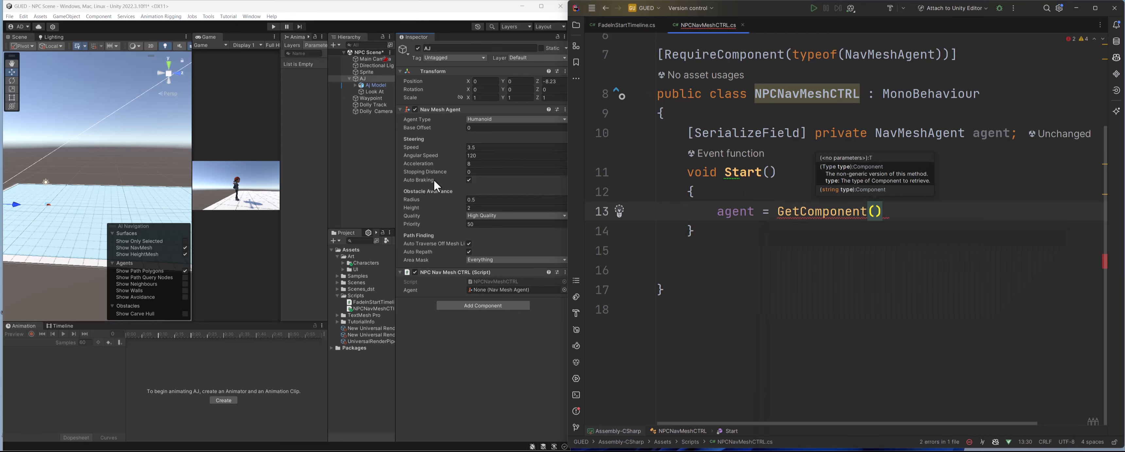
# Step: Give the GetComponent call in Start the generic type NavMeshAgent and end the statement with a semicolon
pyautogui.press('Left')
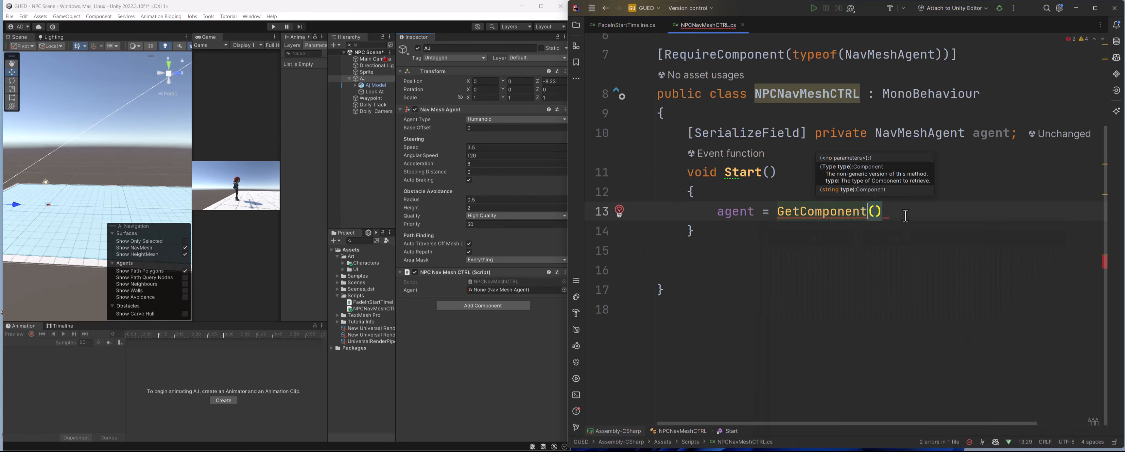
pyautogui.write('<')
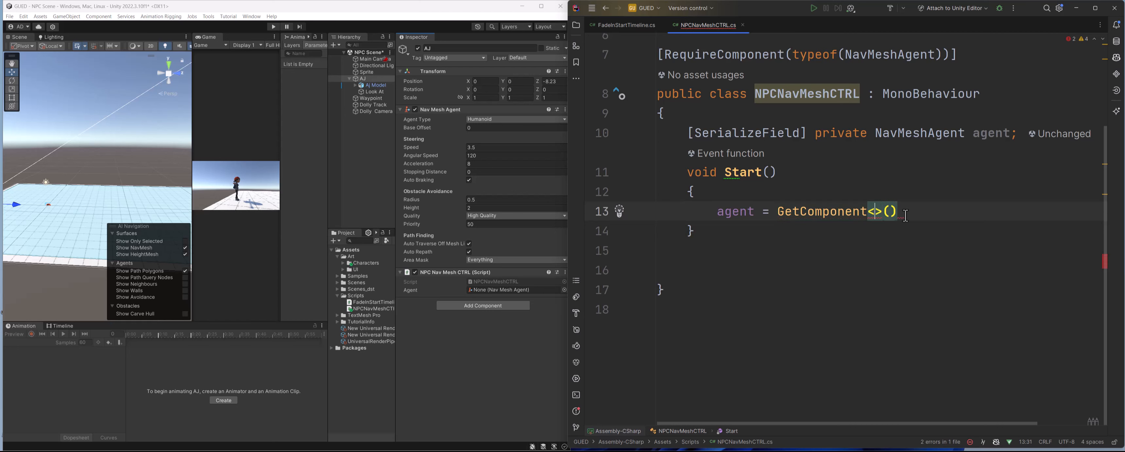
pyautogui.write('Ne')
pyautogui.press('BackSpace')
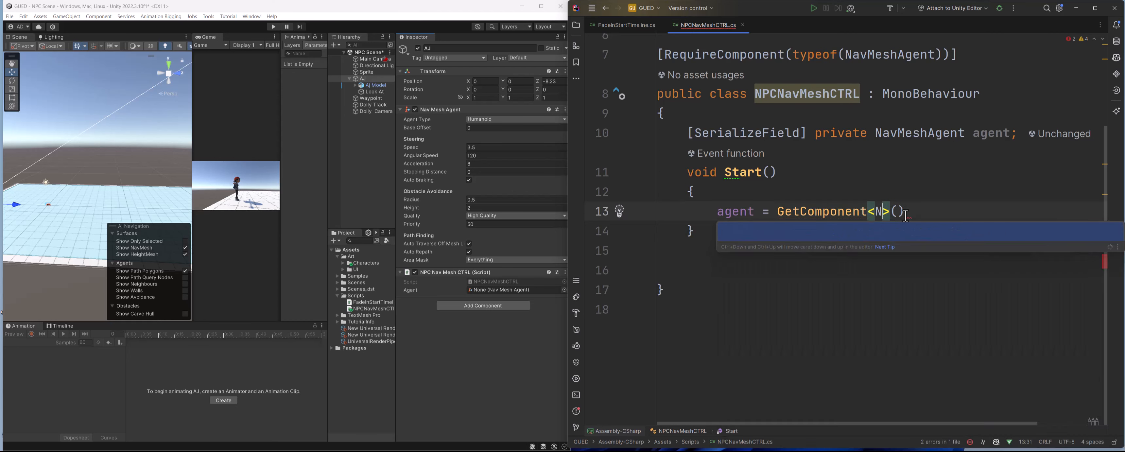
pyautogui.write('a')
pyautogui.press('Return')
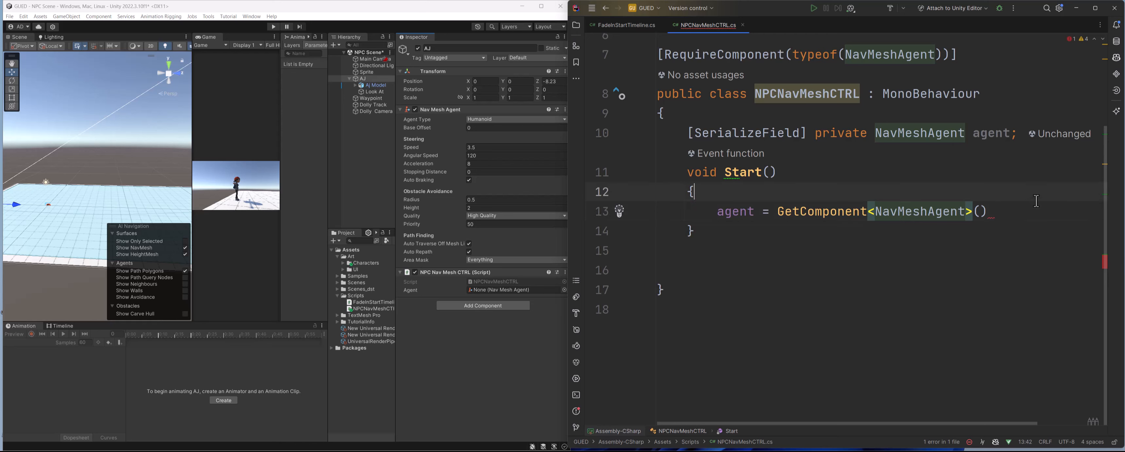
pyautogui.click(1035, 208)
pyautogui.write(';')
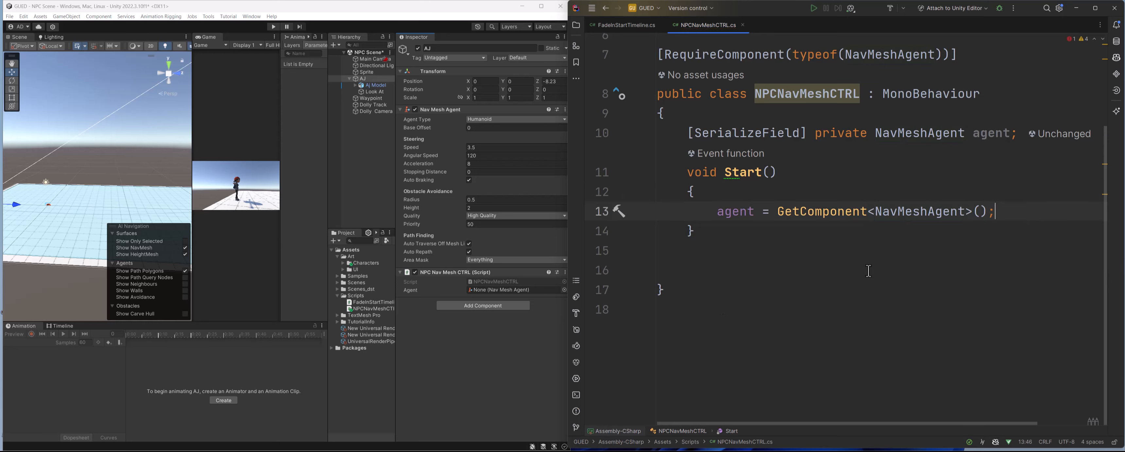
# Step: Switch to Unity, run the scene to check the script's Agent field on AJ, and stop Play mode
pyautogui.click(514, 350)
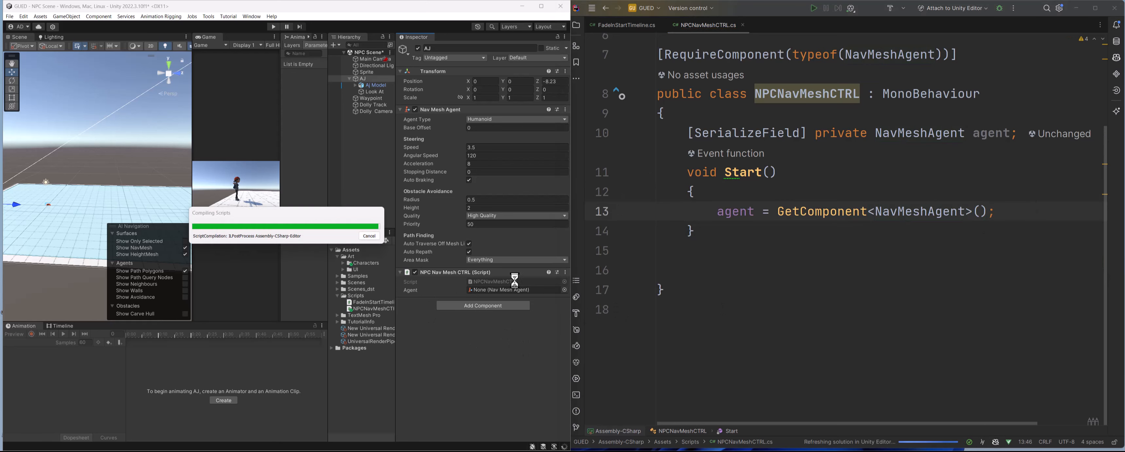
pyautogui.click(508, 290)
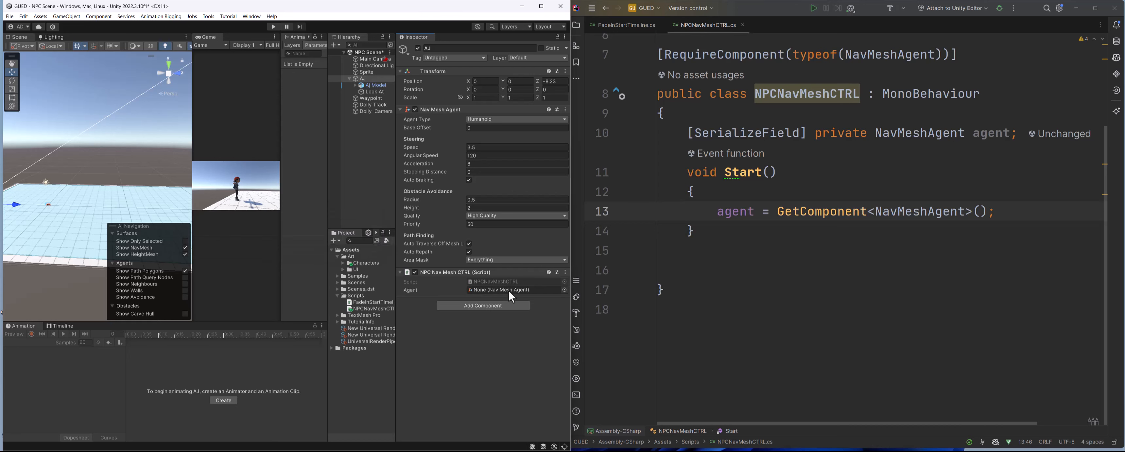
pyautogui.click(273, 27)
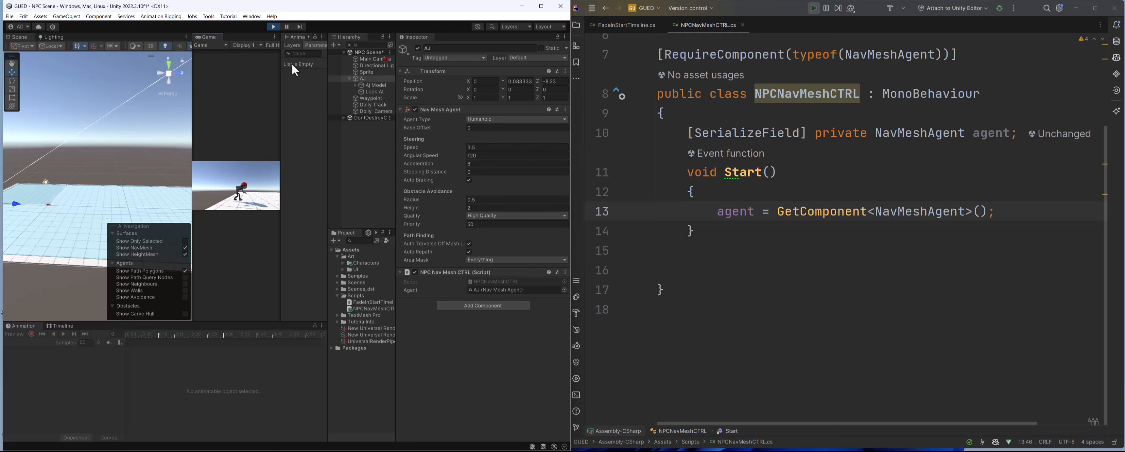
pyautogui.click(273, 26)
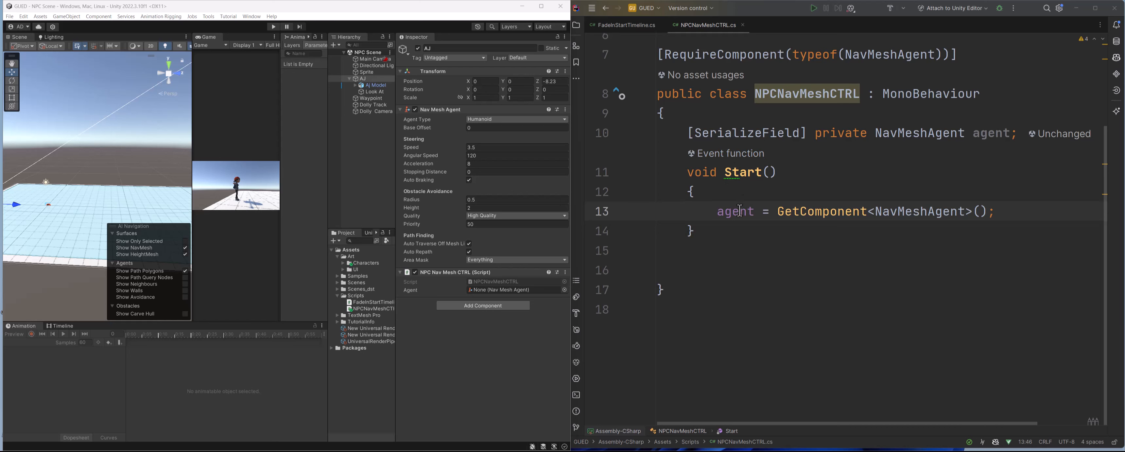
# Step: Switch to the code editor and declare a public void method SetDestination() below the Start method
pyautogui.click(720, 234)
pyautogui.press('Return')
pyautogui.press('Return')
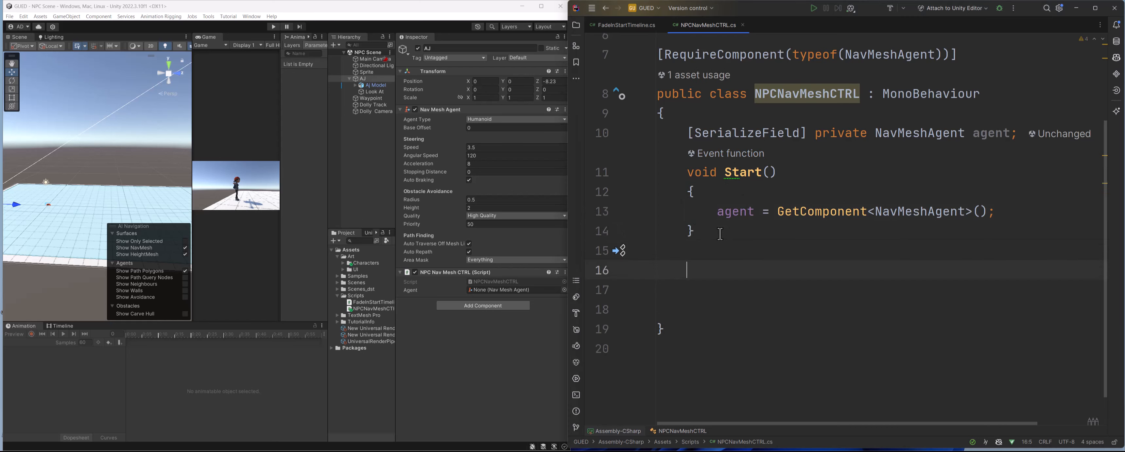
pyautogui.write('public ')
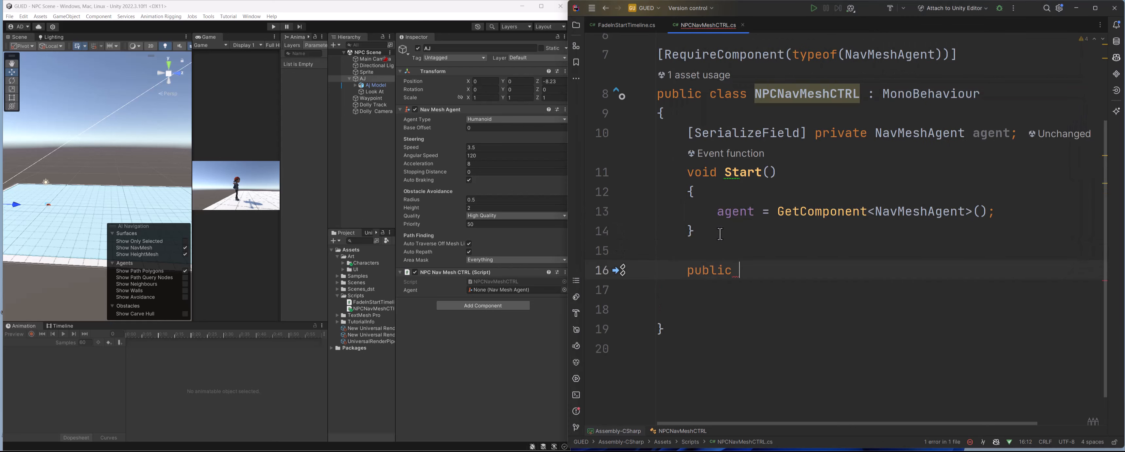
pyautogui.write('void Set')
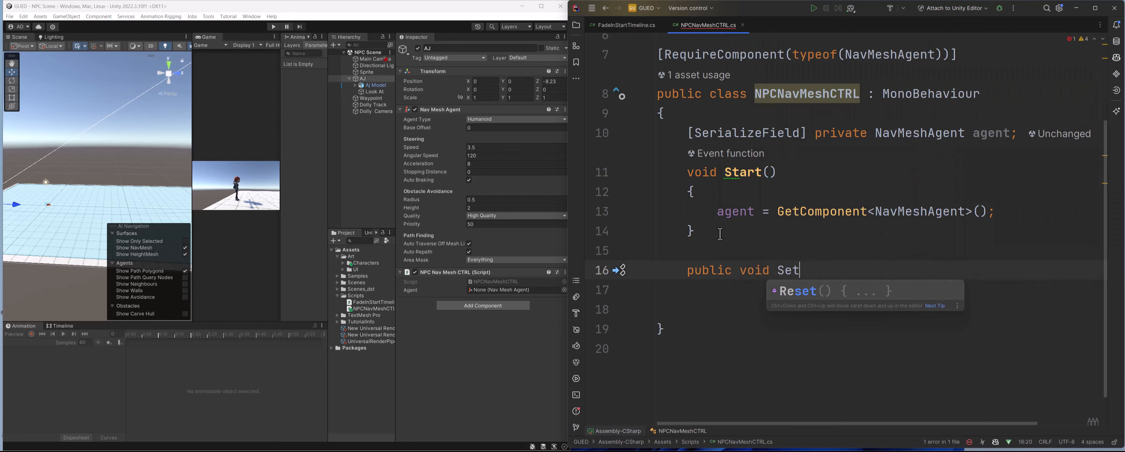
pyautogui.write('Dest')
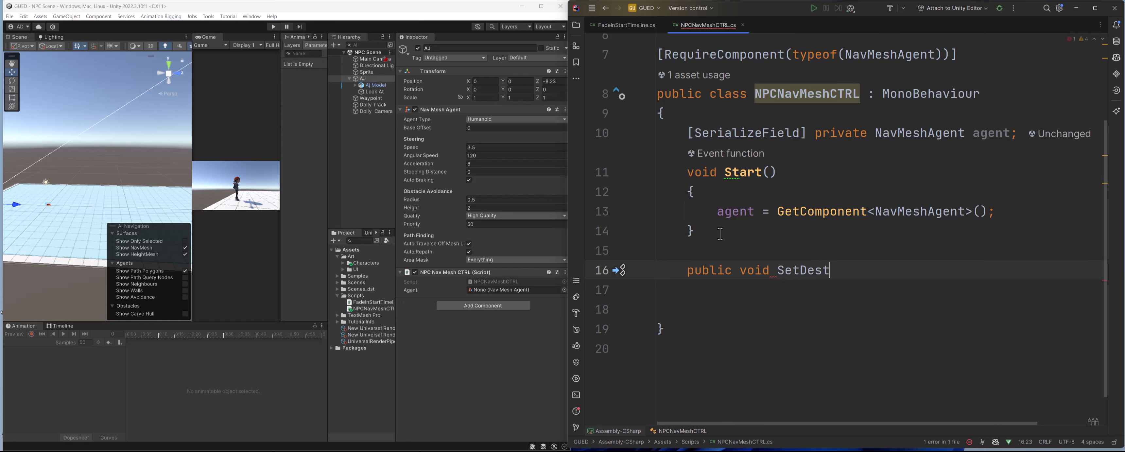
pyautogui.write('ination()')
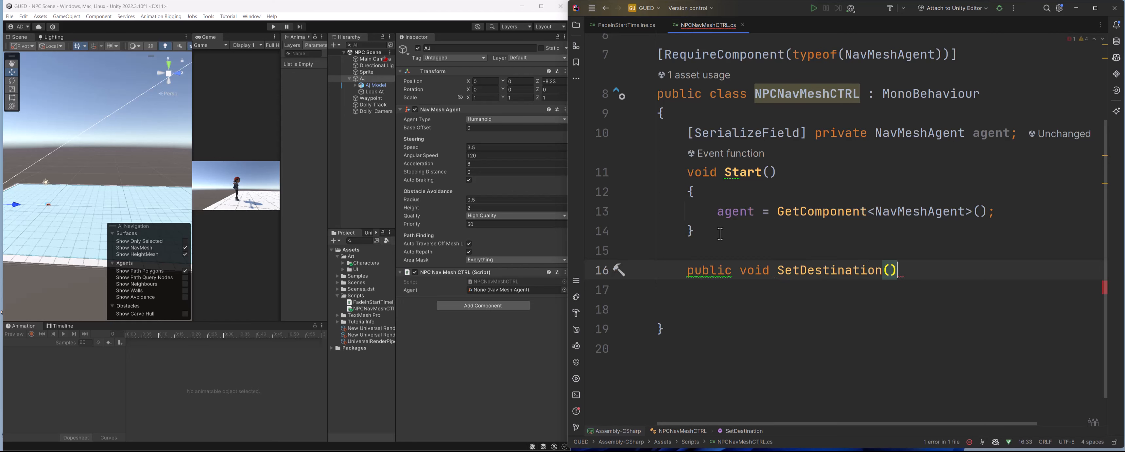
# Step: Add a Transform parameter named desination to the SetDestination method and close its signature
pyautogui.write('Trans')
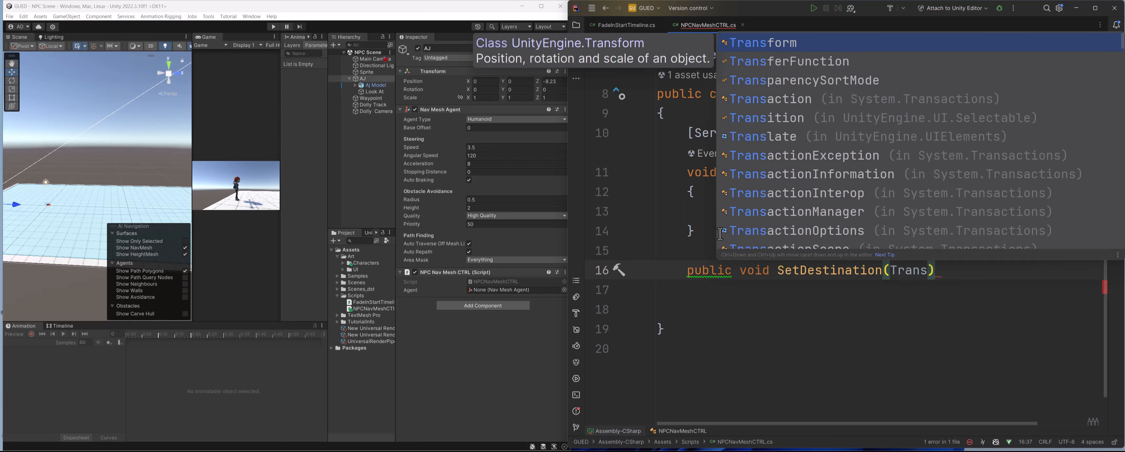
pyautogui.write('form des')
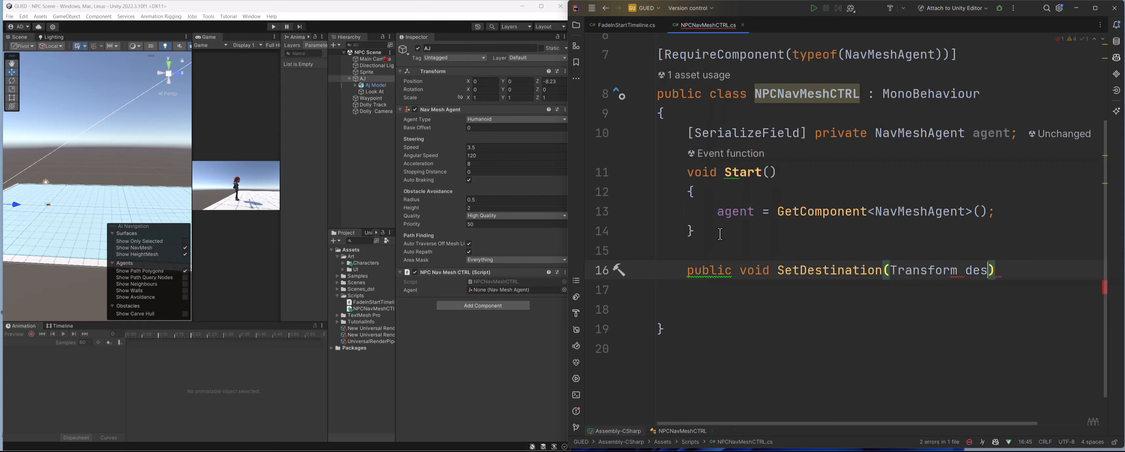
pyautogui.write('ination')
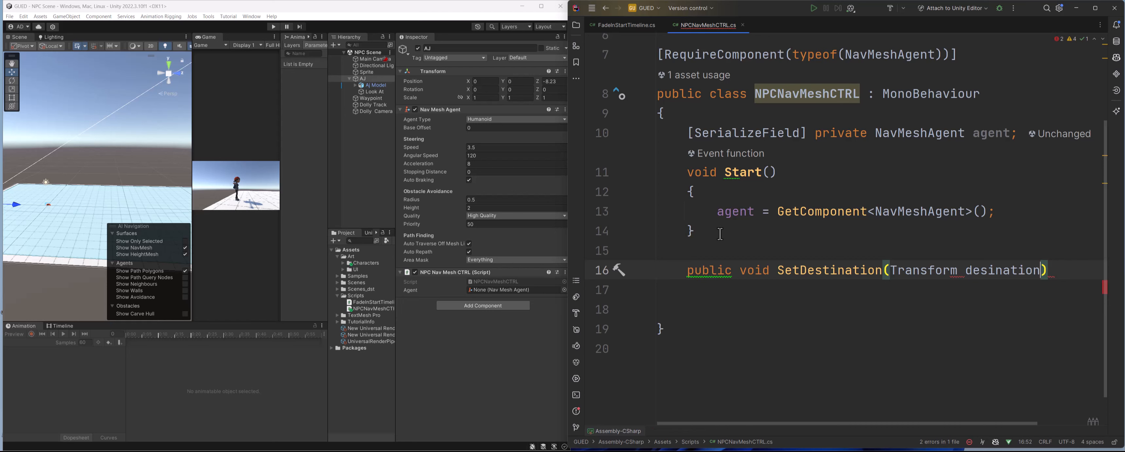
pyautogui.write(')')
pyautogui.press('Return')
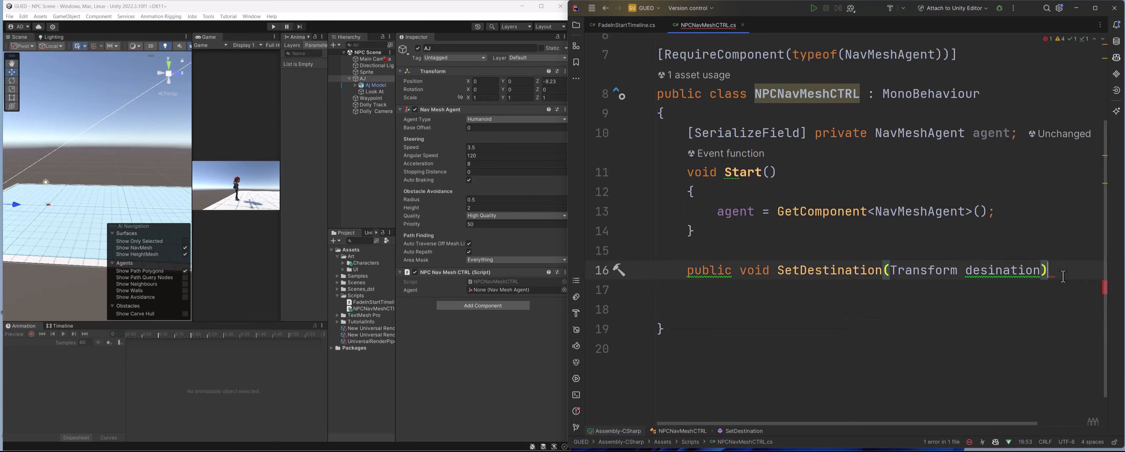
# Step: Give the SetDestination method an empty body in braces and place the insertion point inside it
pyautogui.write('{')
pyautogui.press('Return')
pyautogui.scroll(-2, 782, 198)
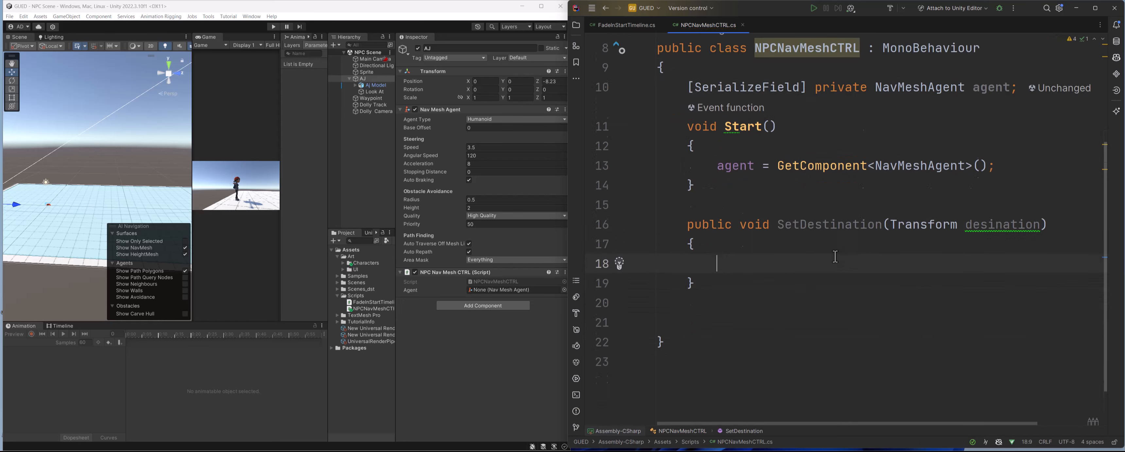
pyautogui.press('Down')
pyautogui.doubleClick(808, 171)
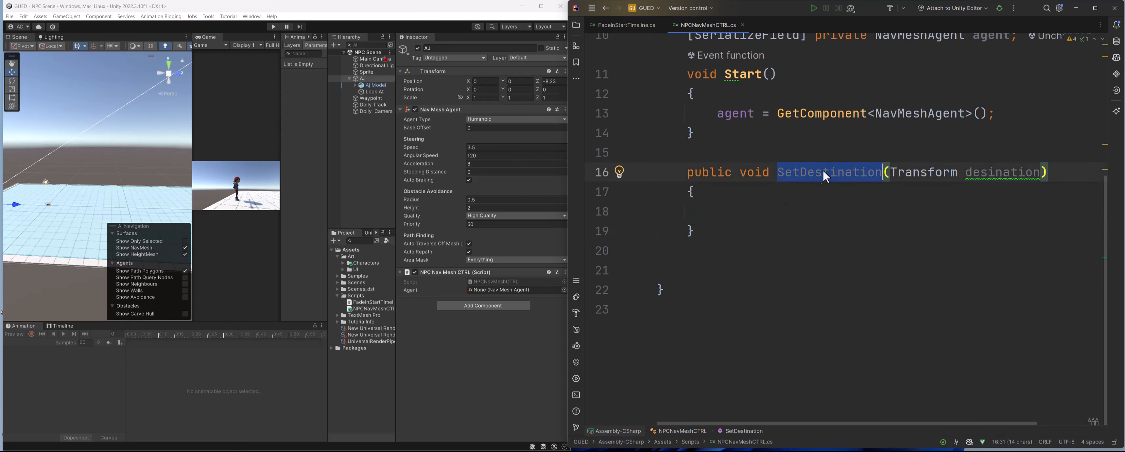
pyautogui.click(953, 173)
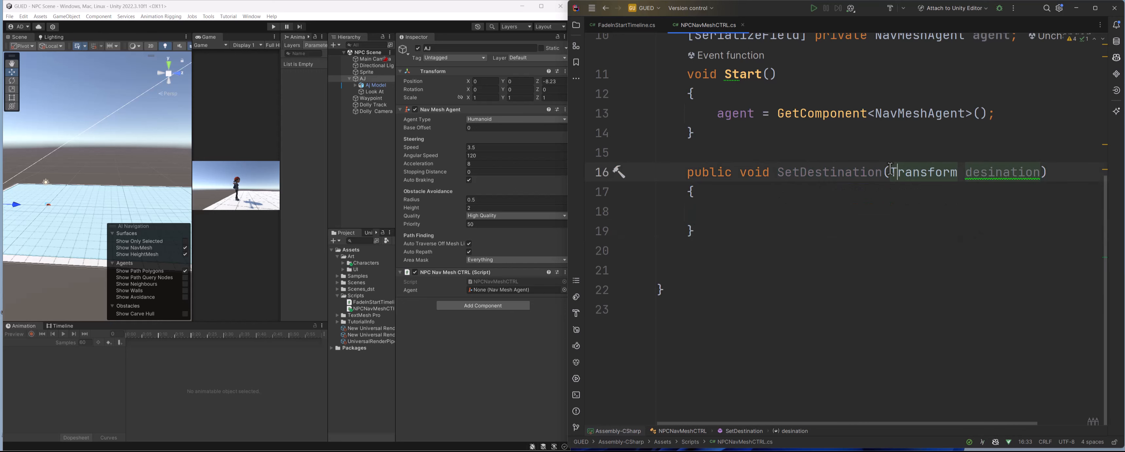
pyautogui.moveTo(958, 175); pyautogui.dragTo(1040, 175)
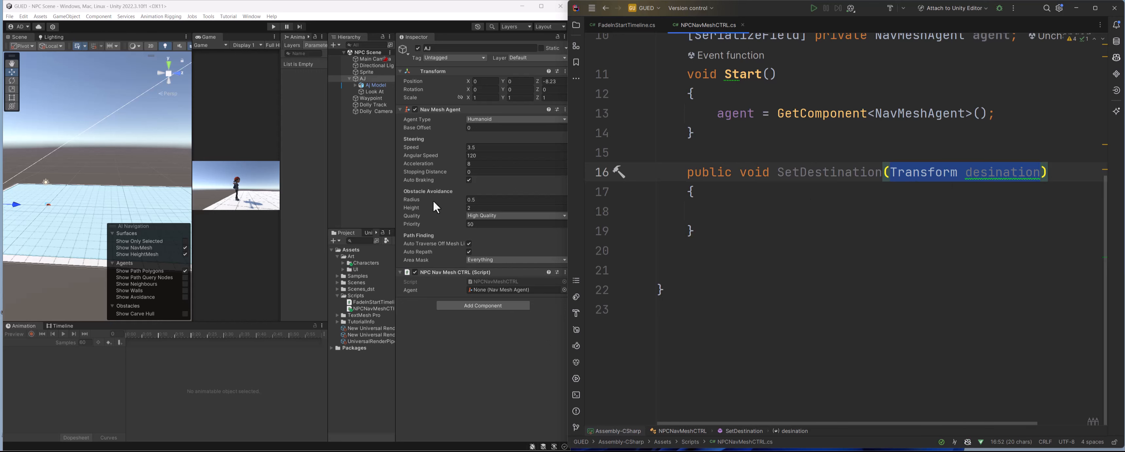
pyautogui.click(973, 210)
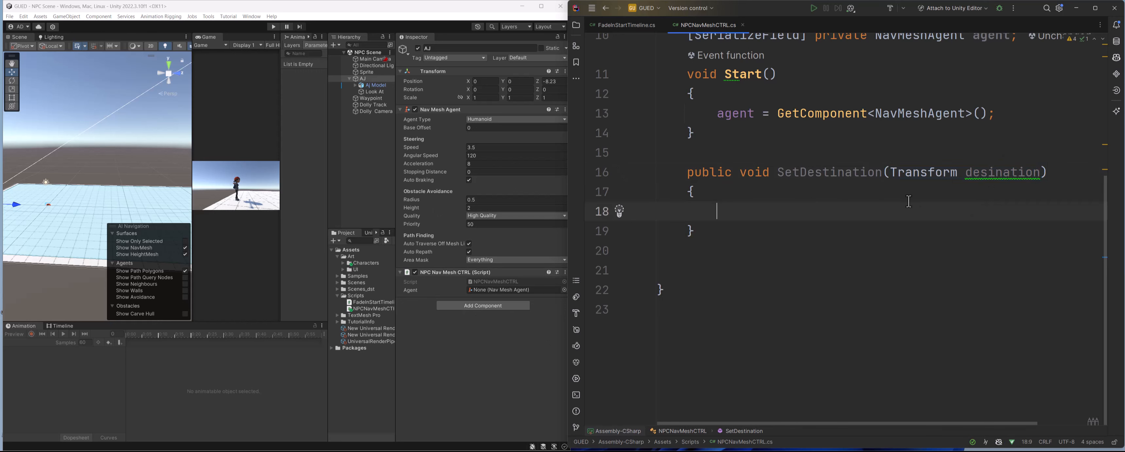
# Step: Copy the agent variable name into the SetDestination body and complete the line as agent.destination();
pyautogui.scroll(2, 985, 172)
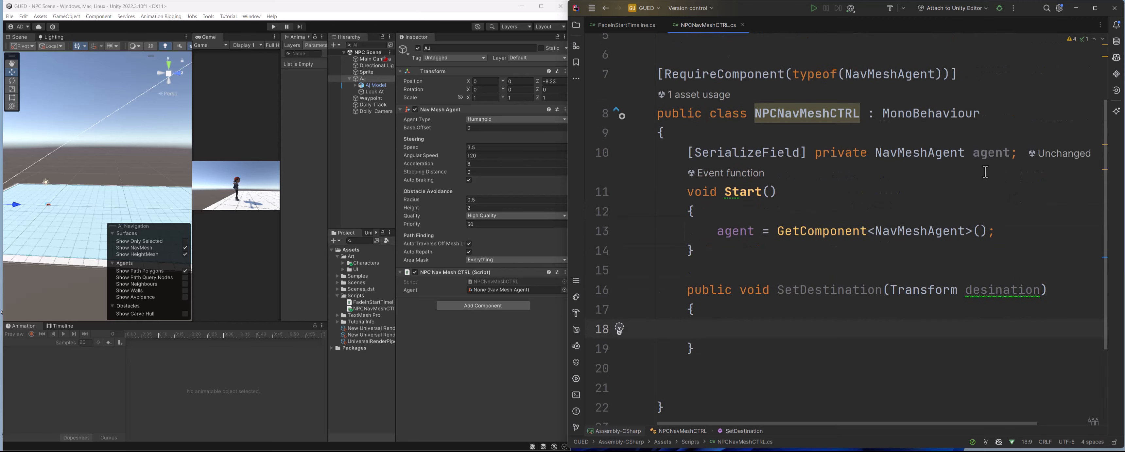
pyautogui.doubleClick(991, 153)
pyautogui.hotkey('ctrl', 'c')
pyautogui.scroll(-3, 893, 212)
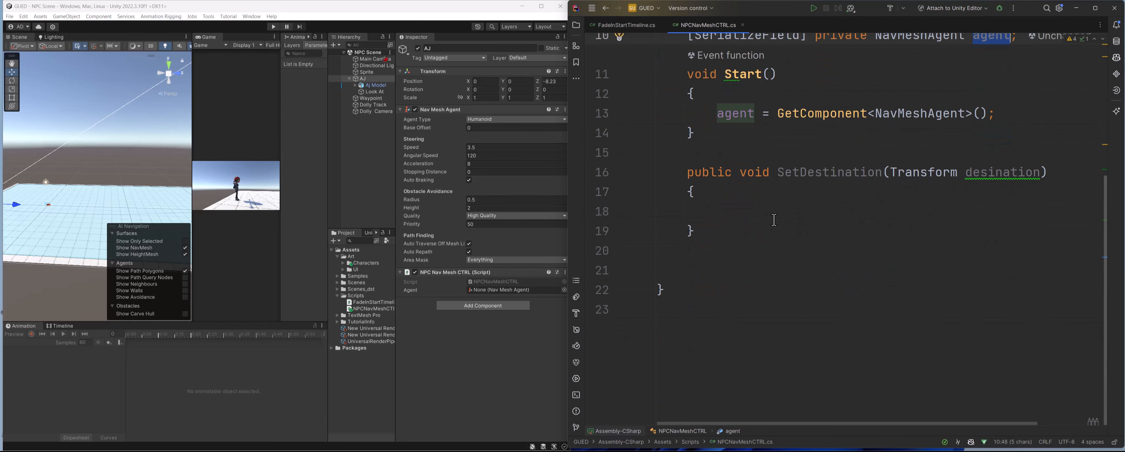
pyautogui.click(794, 212)
pyautogui.hotkey('ctrl', 'v')
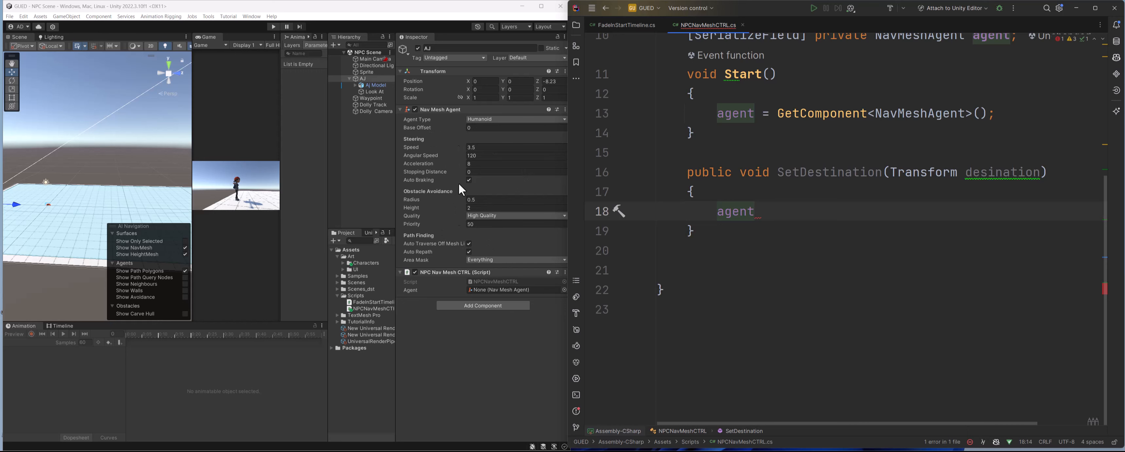
pyautogui.write('.de')
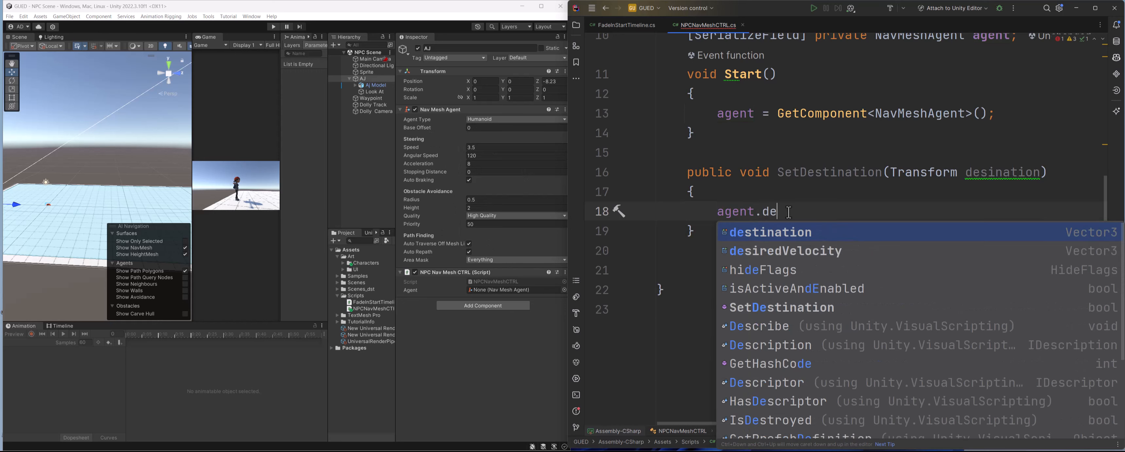
pyautogui.press('Return')
pyautogui.write('()')
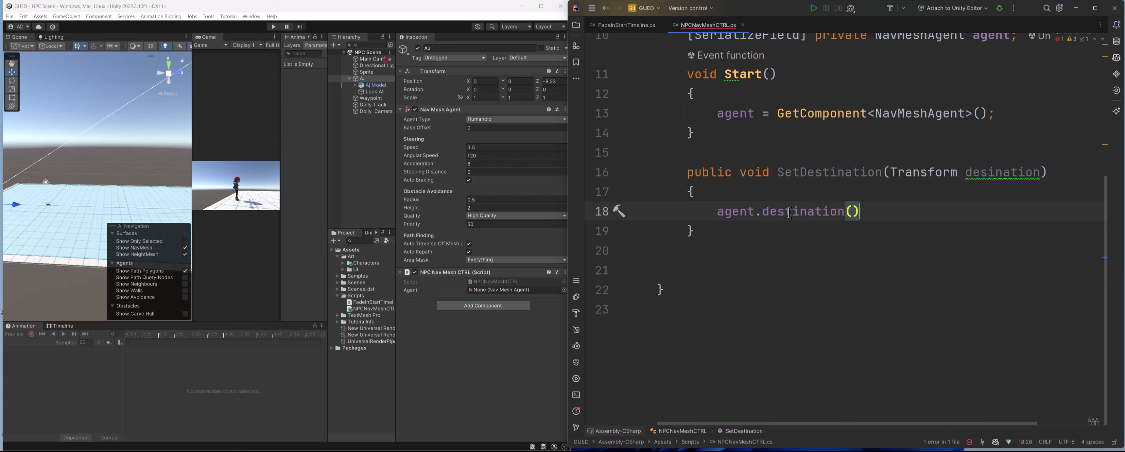
pyautogui.write(';')
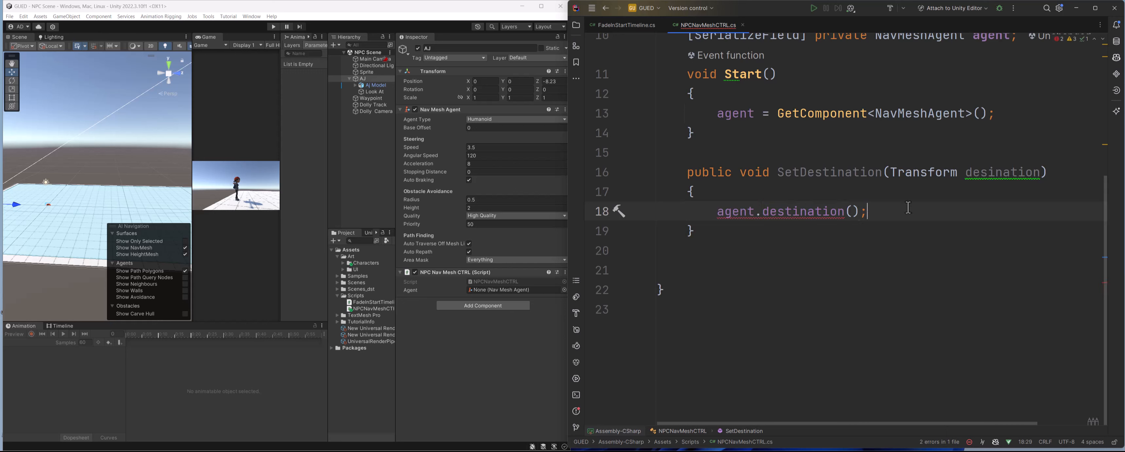
# Step: Pass the copied desination parameter with its position property as the argument of the agent.destination call
pyautogui.doubleClick(821, 212)
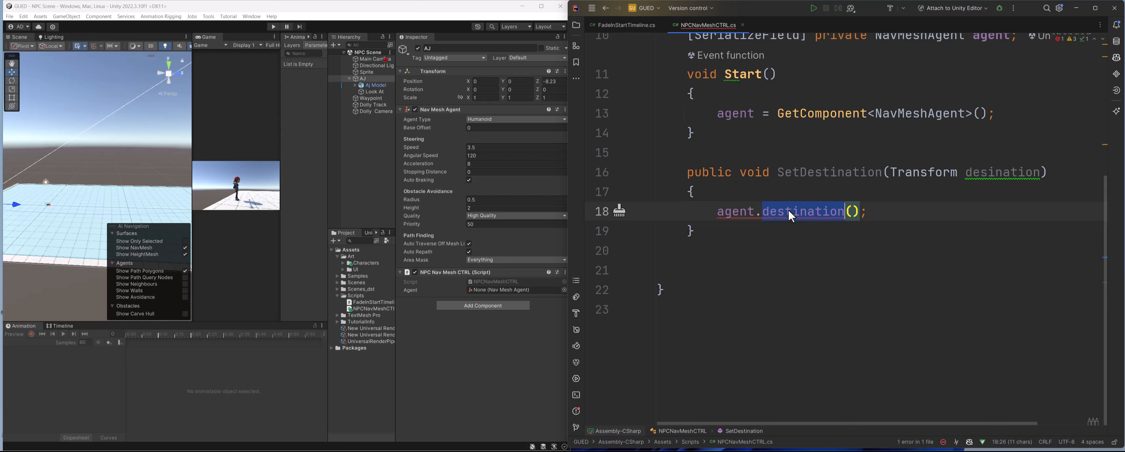
pyautogui.doubleClick(985, 175)
pyautogui.hotkey('ctrl', 'c')
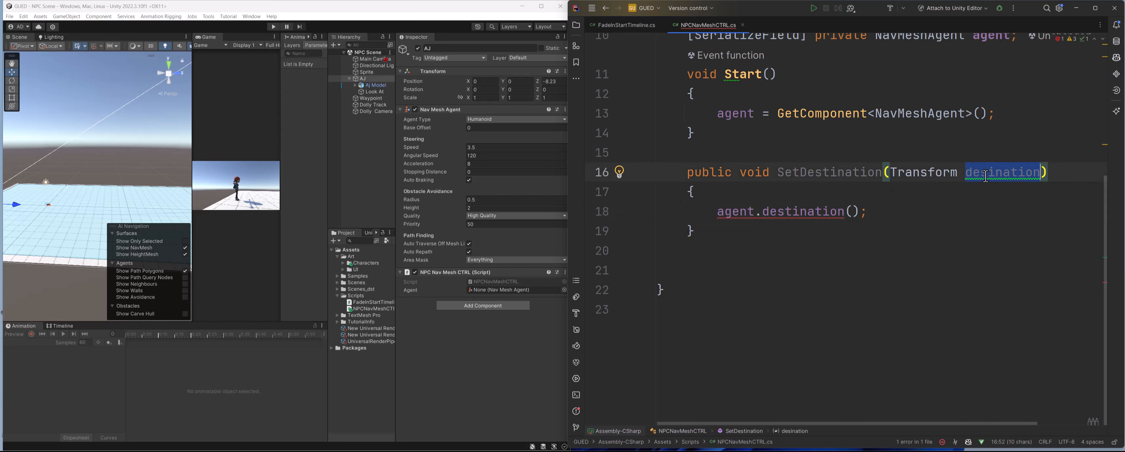
pyautogui.click(853, 212)
pyautogui.hotkey('ctrl', 'v')
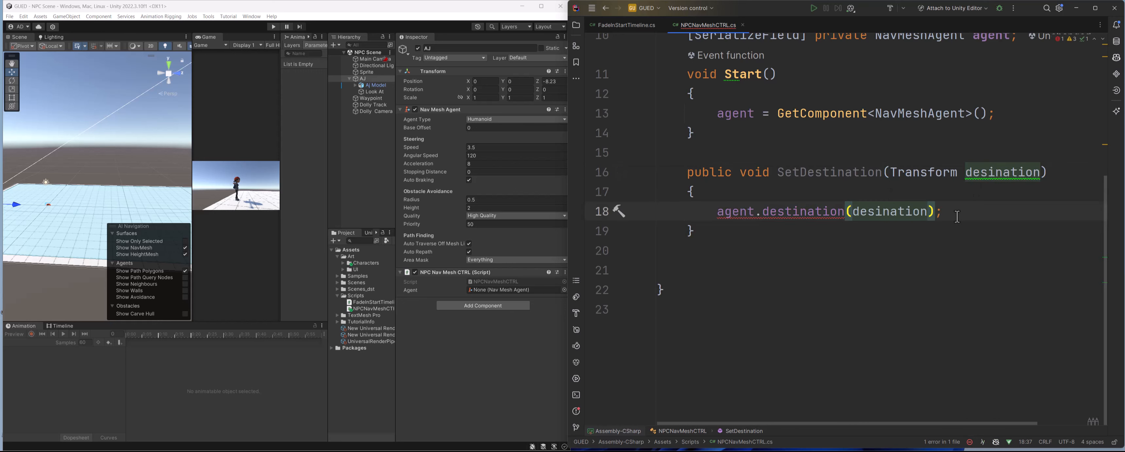
pyautogui.write('.po')
pyautogui.press('Return')
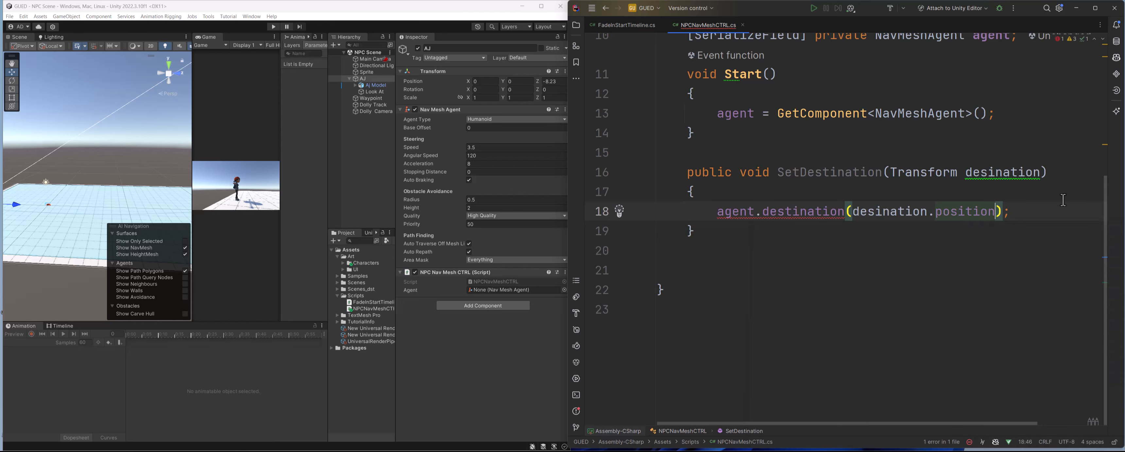
pyautogui.click(1043, 212)
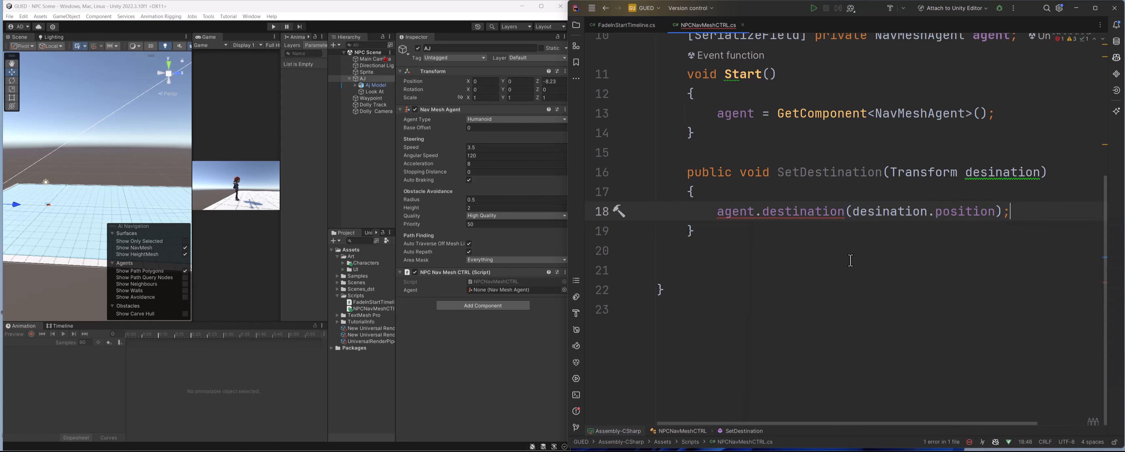
# Step: Replace destination with SetDestination in the agent call so the line reads agent.SetDestination(desination.position);
pyautogui.click(759, 213)
pyautogui.write('s')
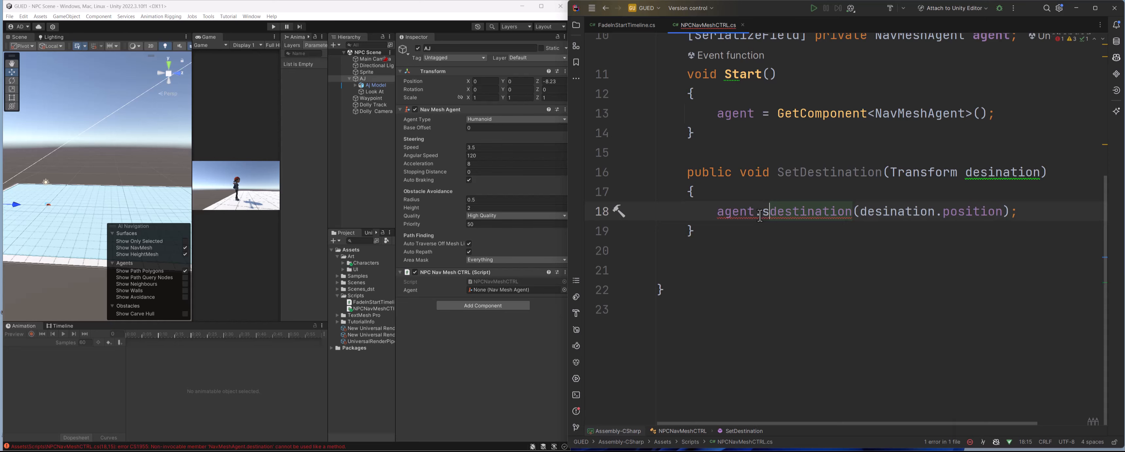
pyautogui.write('et')
pyautogui.press('Return')
pyautogui.write('1')
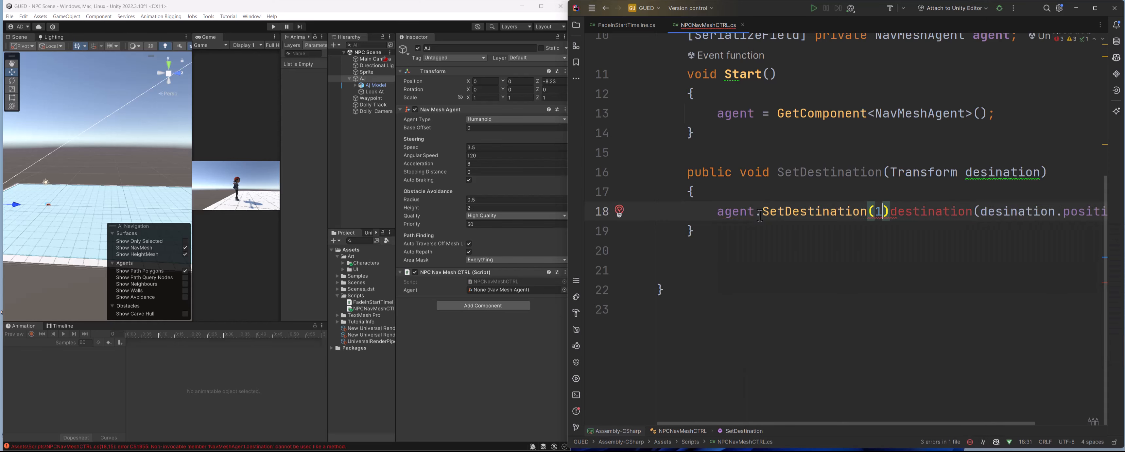
pyautogui.press('Left')
pyautogui.press('Delete')
pyautogui.press('BackSpace')
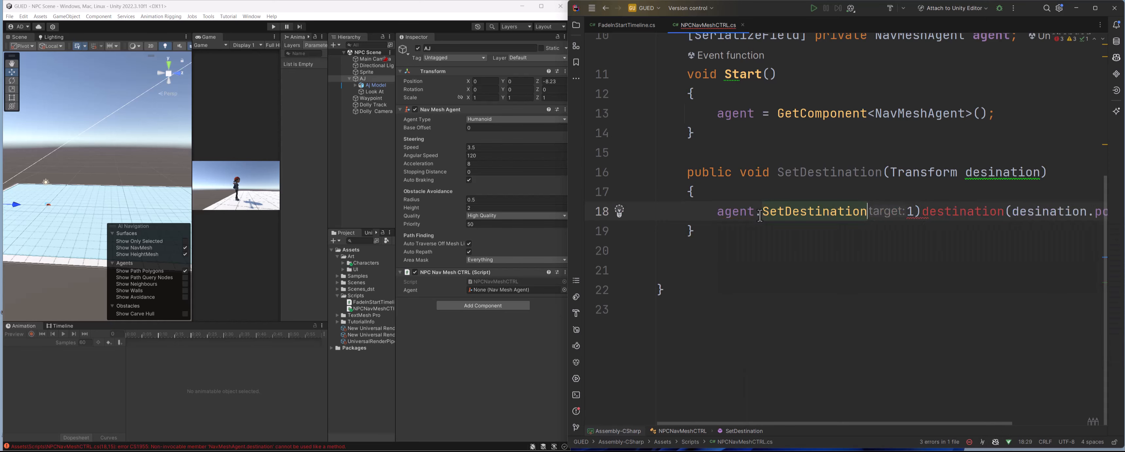
pyautogui.press('Delete')
pyautogui.press('Delete')
pyautogui.press('Delete')
pyautogui.press('Delete')
pyautogui.press('Delete')
pyautogui.press('Delete')
pyautogui.press('Delete')
pyautogui.press('Delete')
pyautogui.press('Delete')
pyautogui.press('Delete')
pyautogui.press('Delete')
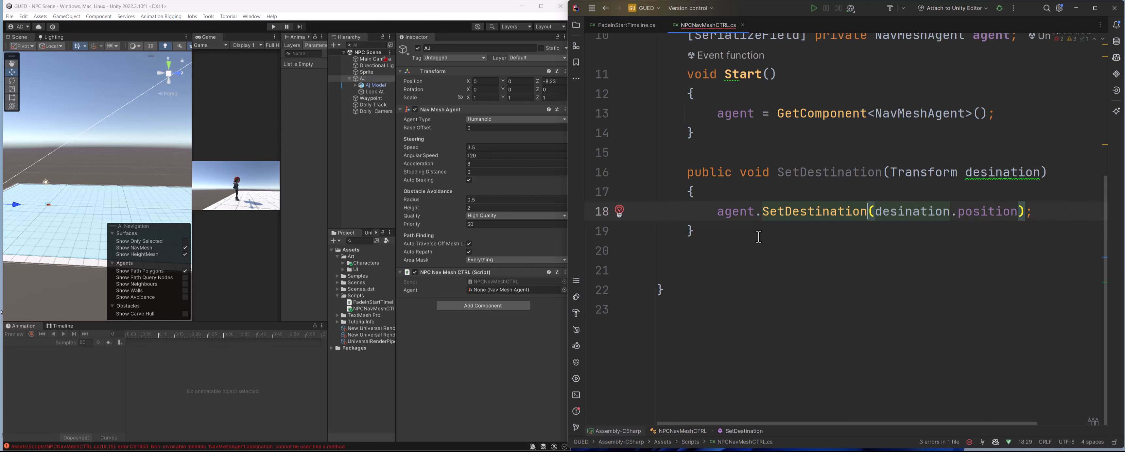
pyautogui.click(810, 250)
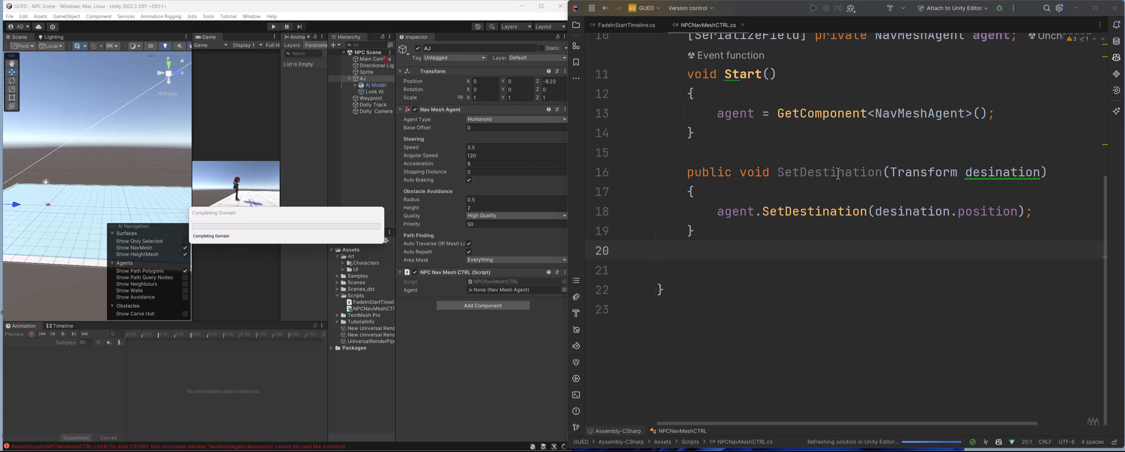
pyautogui.doubleClick(820, 173)
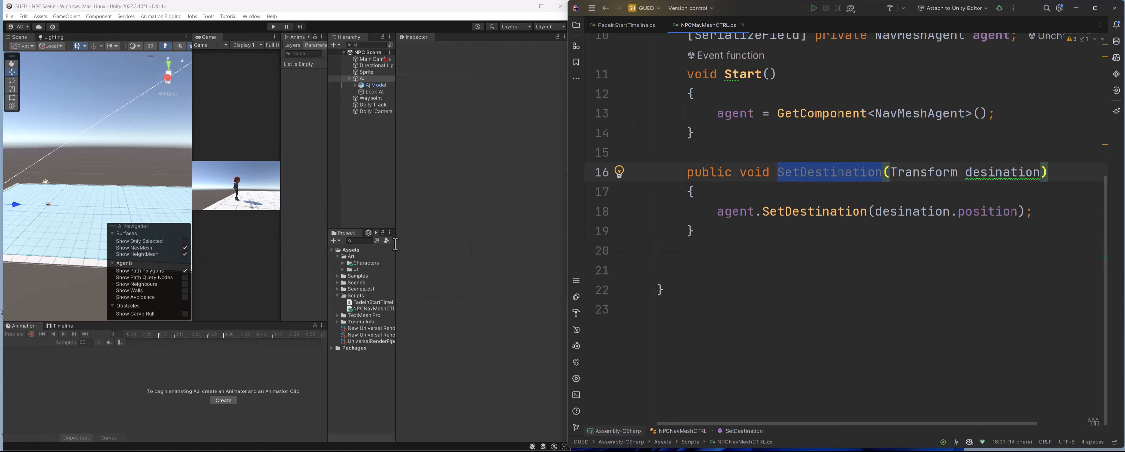
pyautogui.click(889, 173)
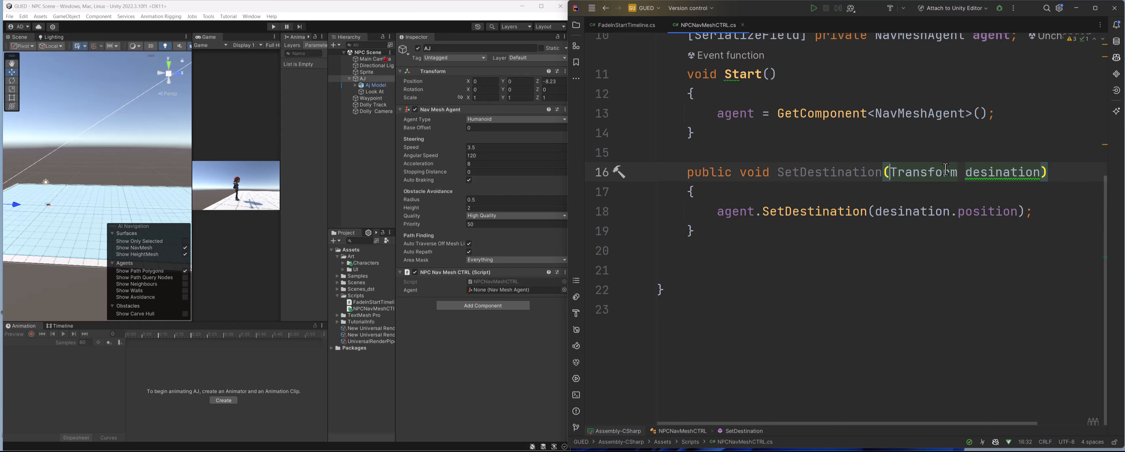
pyautogui.moveTo(945, 169)
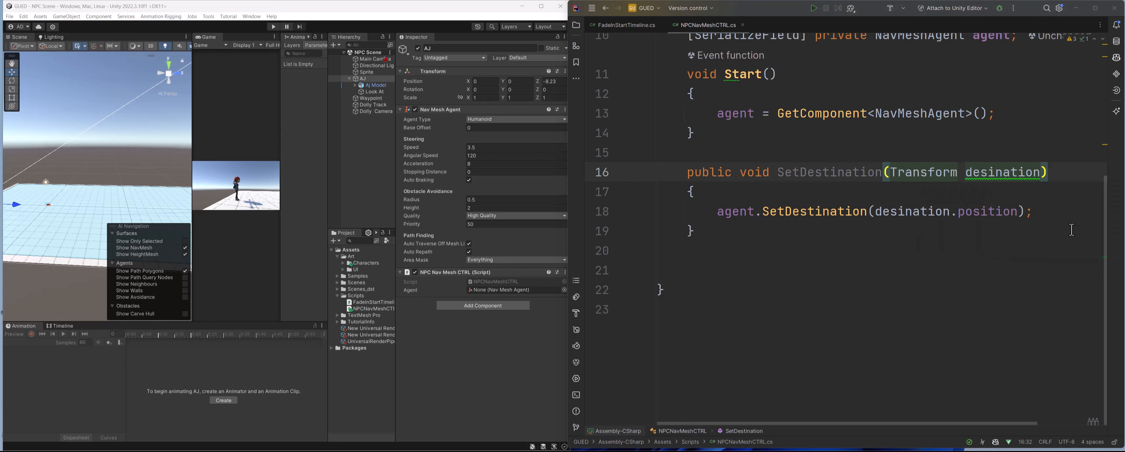
# Step: Switch to Unity and add an entry to the Dolly Camera's On Camera Live event under Transitions
pyautogui.click(377, 112)
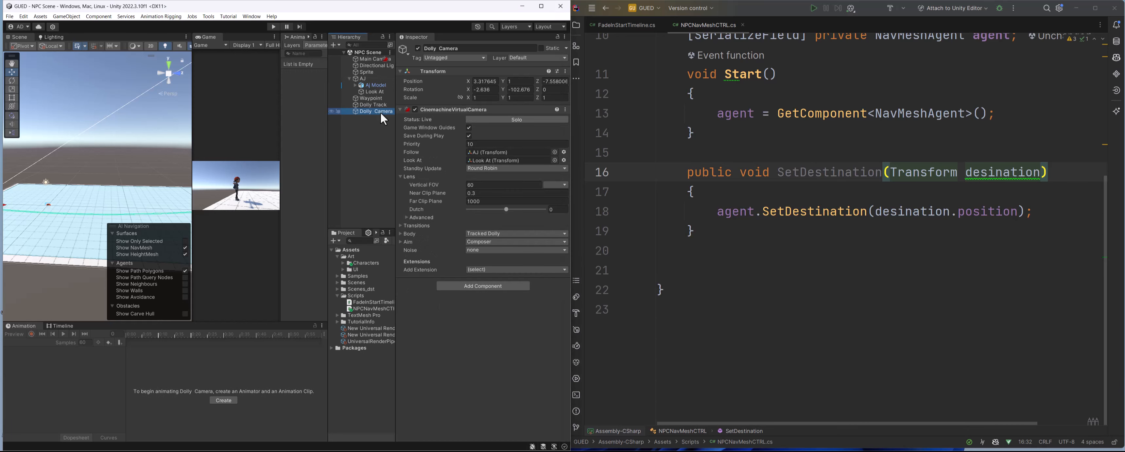
pyautogui.click(400, 225)
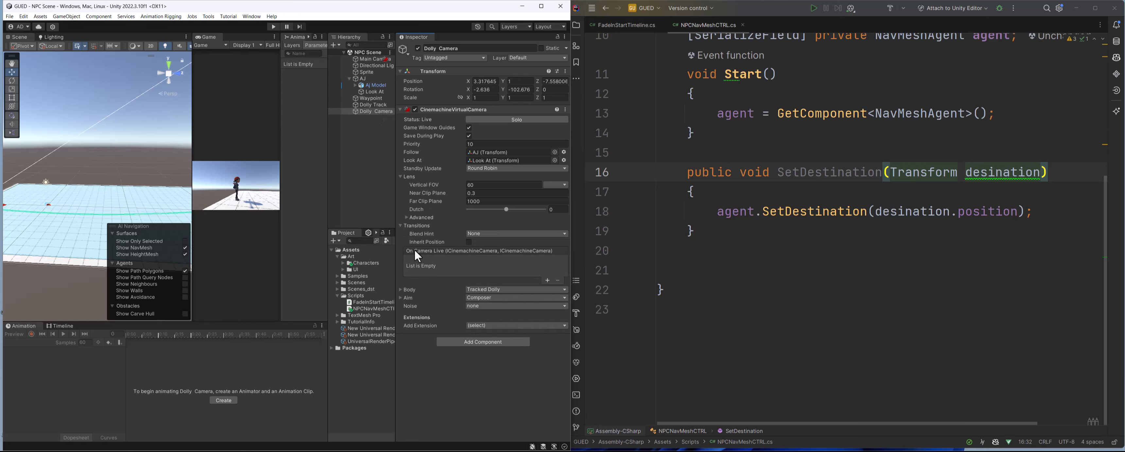
pyautogui.click(546, 281)
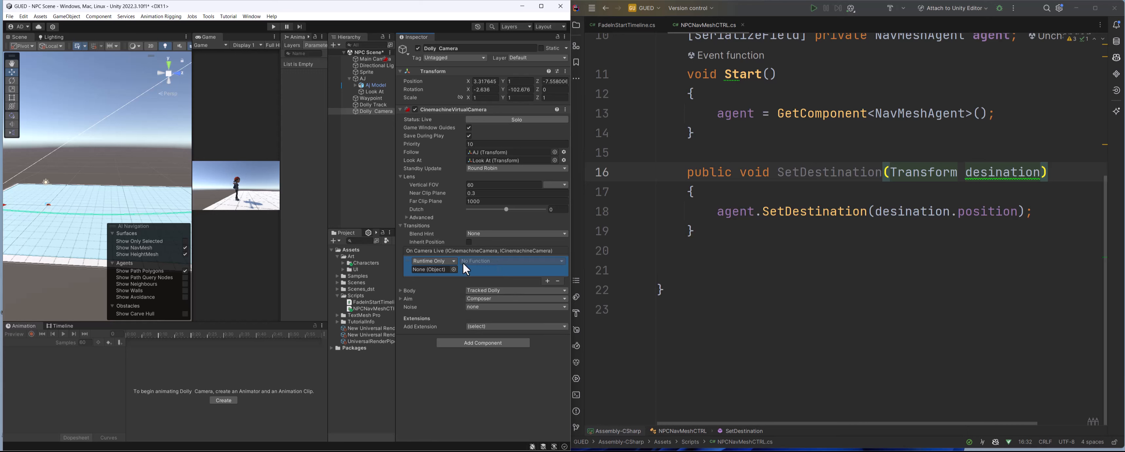
# Step: Assign AJ as the target object of the Dolly Camera's On Camera Live event entry
pyautogui.click(365, 79)
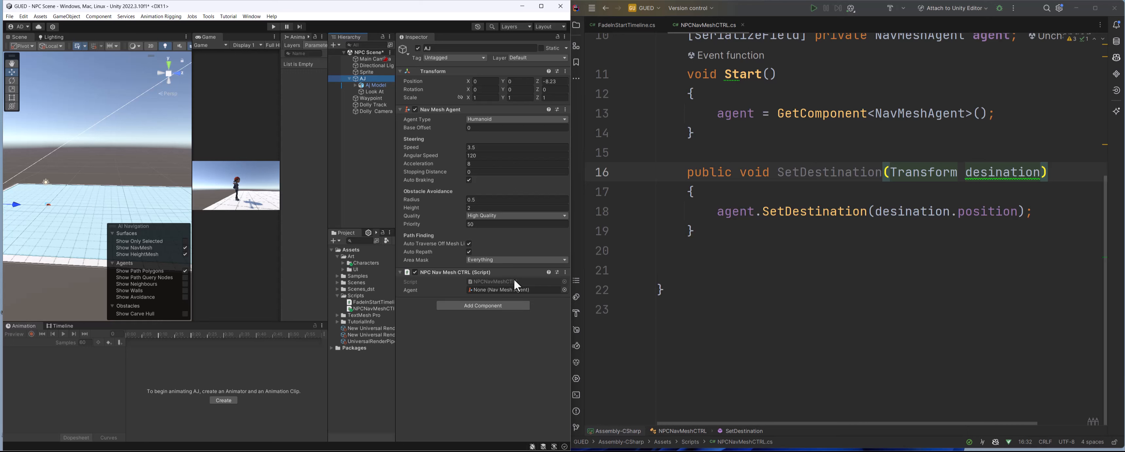
pyautogui.click(382, 112)
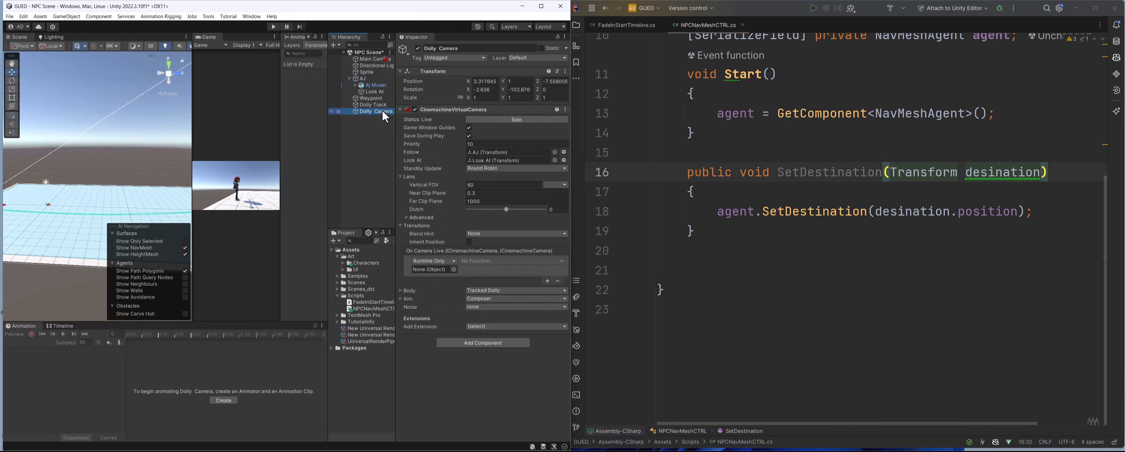
pyautogui.click(364, 83)
pyautogui.moveTo(420, 243); pyautogui.dragTo(428, 270)
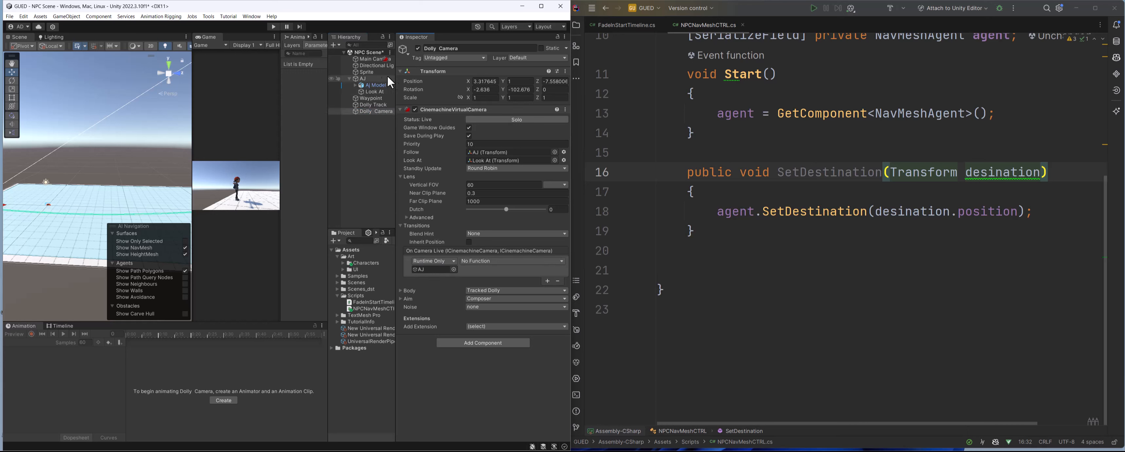
# Step: Review AJ's NPC Nav Mesh CTRL component, the Dolly Camera's event target, and the public SetDestination method in the code editor
pyautogui.click(372, 78)
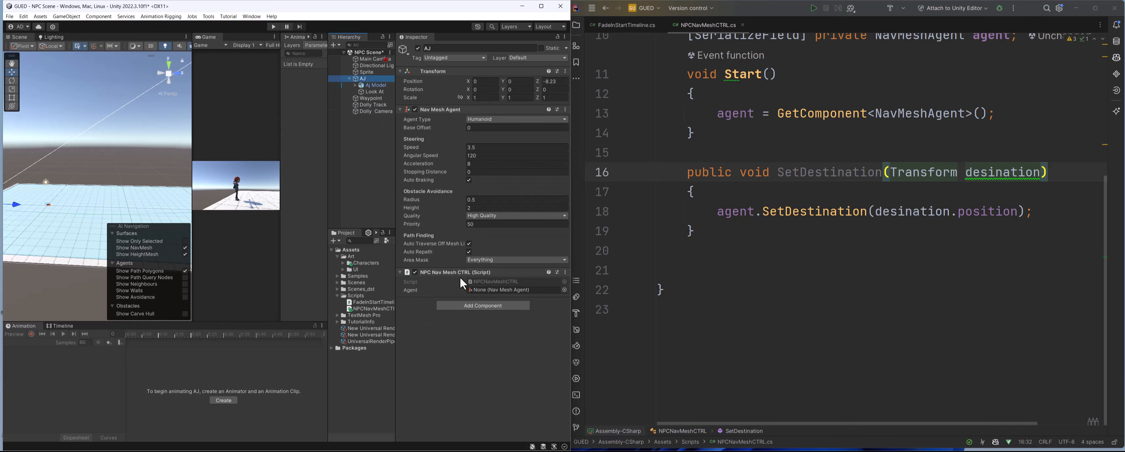
pyautogui.click(374, 105)
pyautogui.click(375, 111)
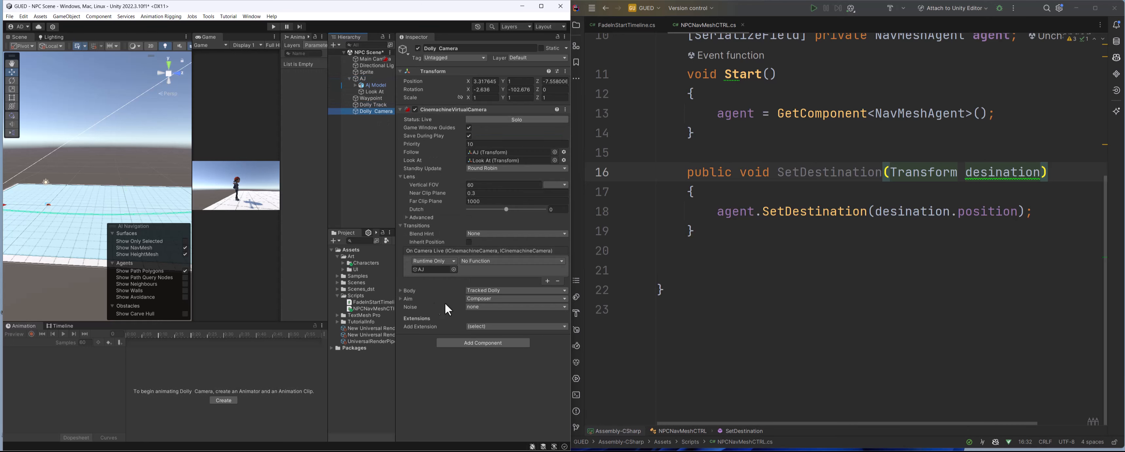
pyautogui.click(557, 37)
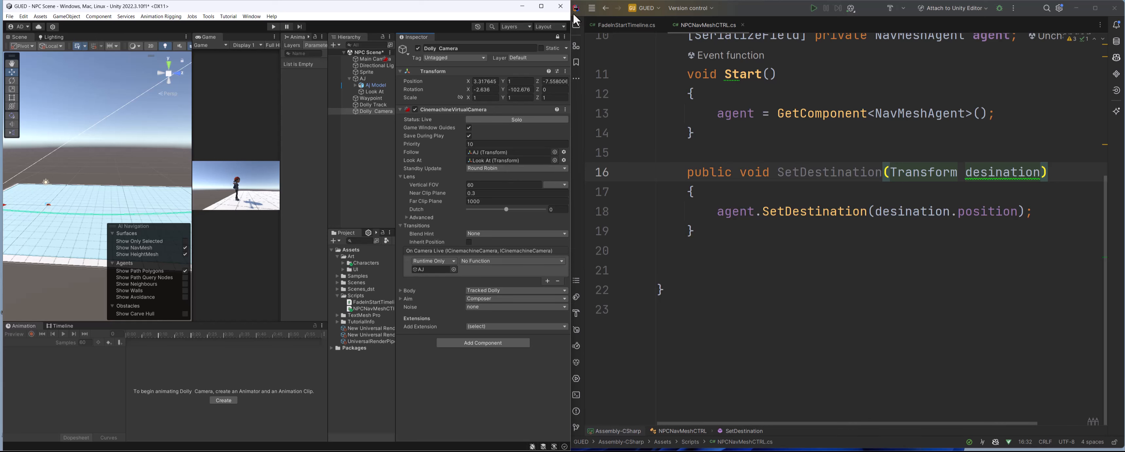
pyautogui.moveTo(362, 79); pyautogui.dragTo(444, 261)
pyautogui.moveTo(695, 231); pyautogui.dragTo(673, 177)
pyautogui.scroll(3, 673, 177)
pyautogui.moveTo(695, 253); pyautogui.dragTo(679, 199)
pyautogui.scroll(-3, 701, 201)
pyautogui.doubleClick(706, 172)
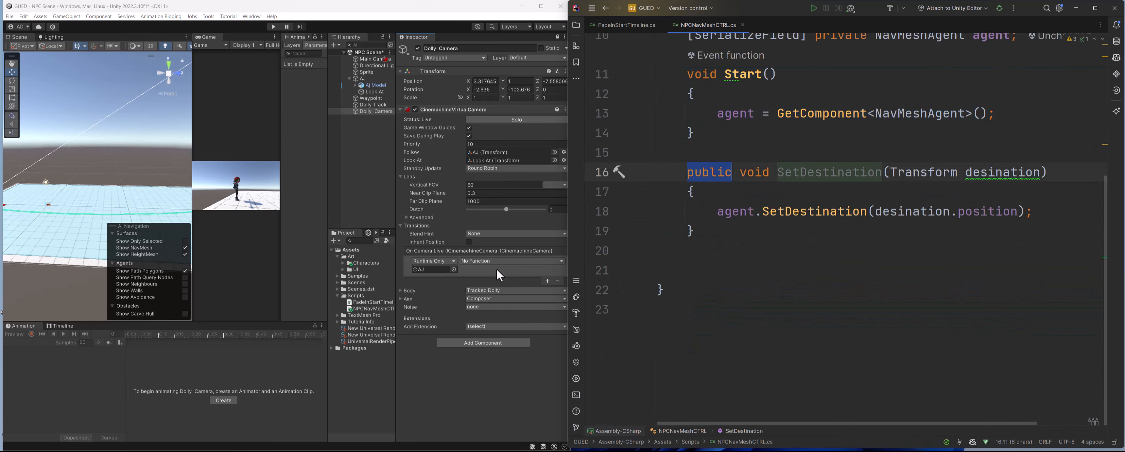
# Step: Set the Dolly Camera's On Camera Live event function to NPCNavMeshCTRL's SetDestination (Transform) and check its Transform parameter in the script
pyautogui.click(497, 261)
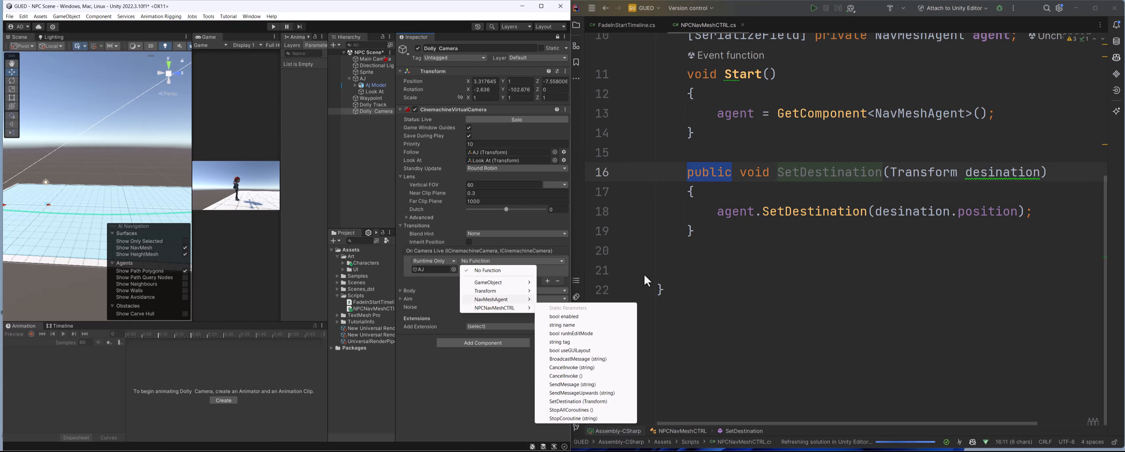
pyautogui.click(797, 247)
pyautogui.scroll(4, 803, 234)
pyautogui.tripleClick(801, 201)
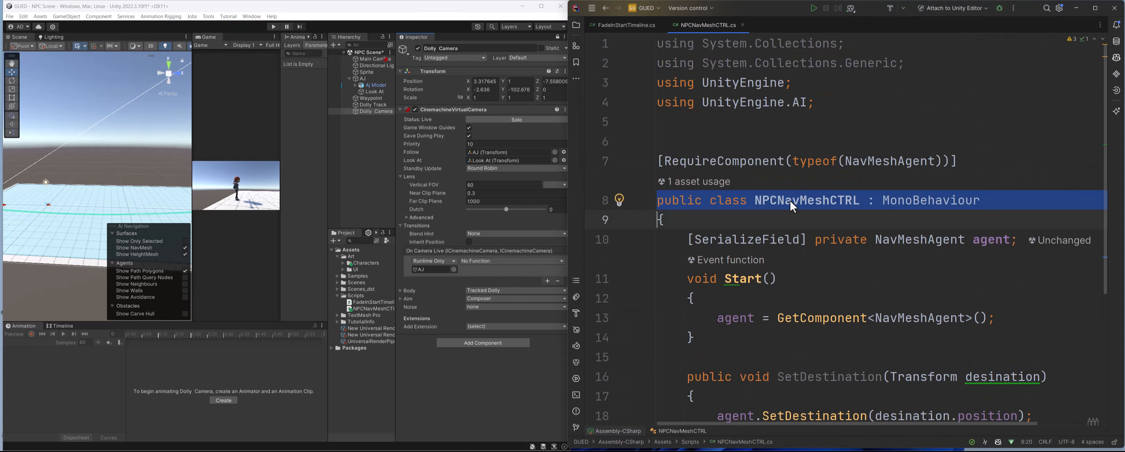
pyautogui.scroll(-3, 823, 245)
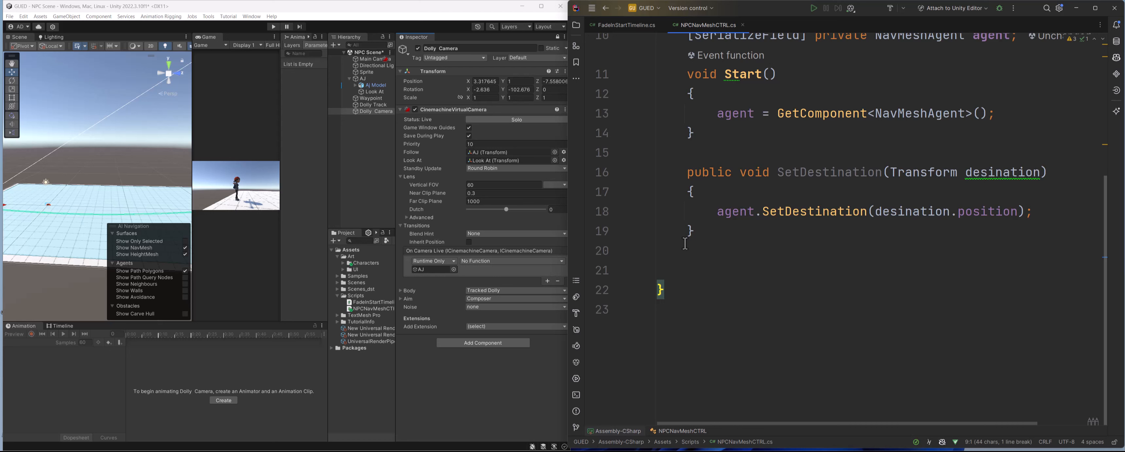
pyautogui.click(513, 261)
pyautogui.moveTo(501, 309)
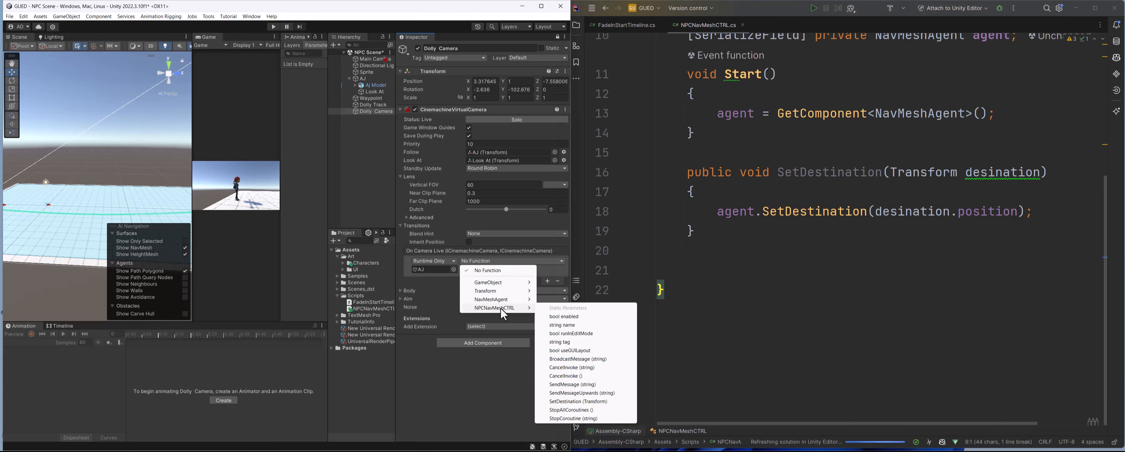
pyautogui.click(491, 262)
pyautogui.moveTo(491, 307)
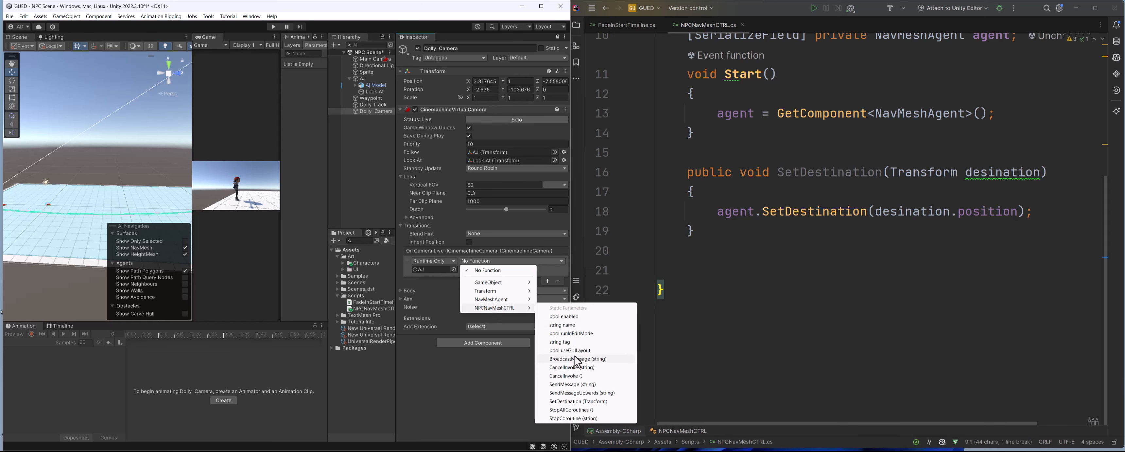
pyautogui.click(579, 402)
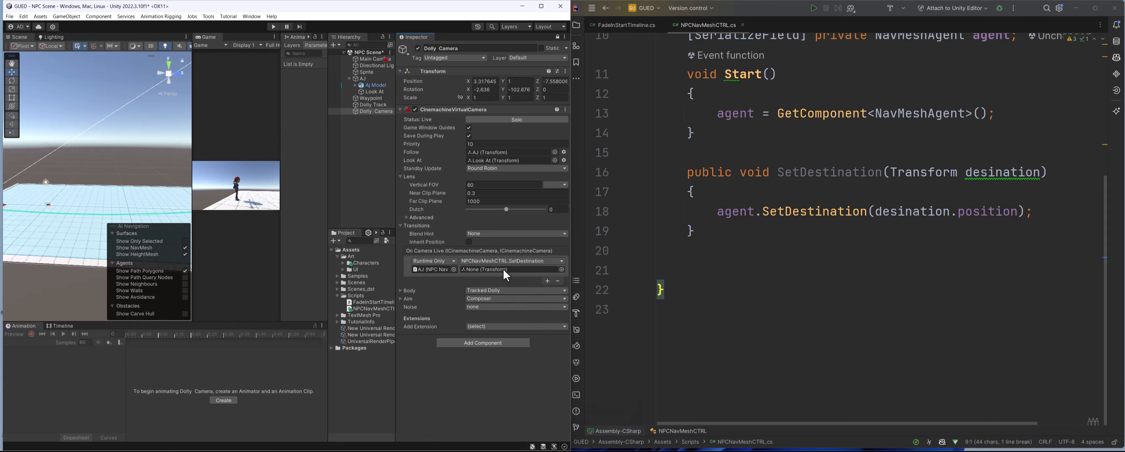
pyautogui.moveTo(893, 175); pyautogui.dragTo(1036, 175)
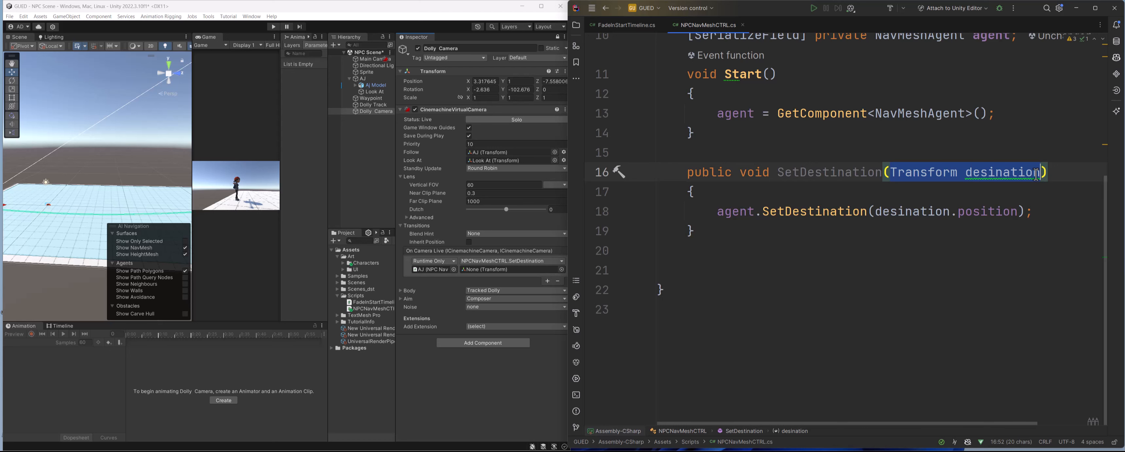
pyautogui.click(903, 174)
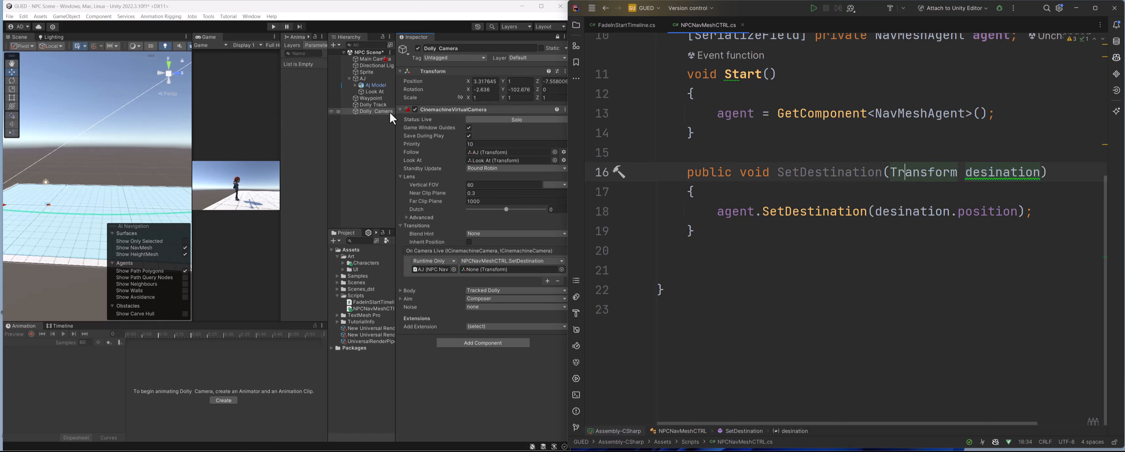
# Step: Unlock the Inspector and rename the Waypoint object to Waypoint (0)
pyautogui.click(361, 98)
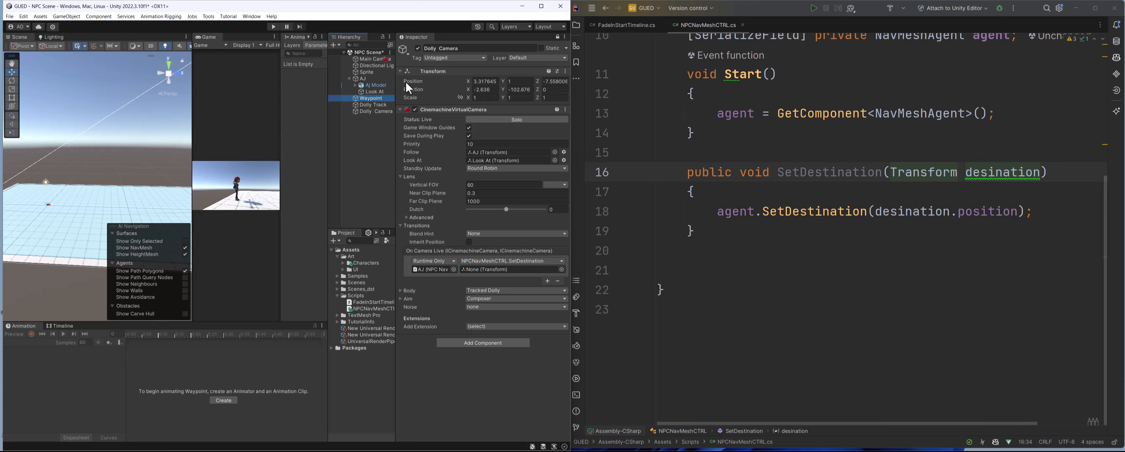
pyautogui.click(374, 98)
pyautogui.click(557, 37)
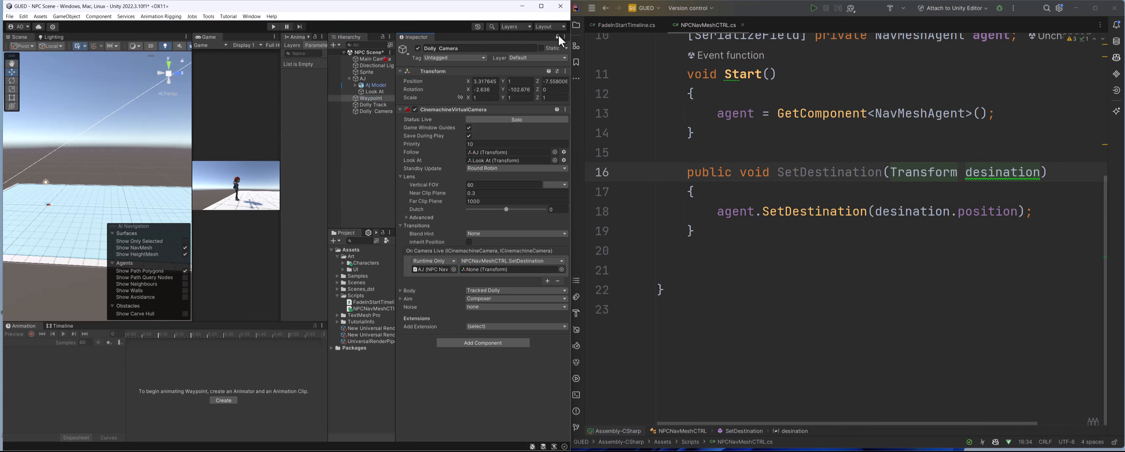
pyautogui.click(475, 49)
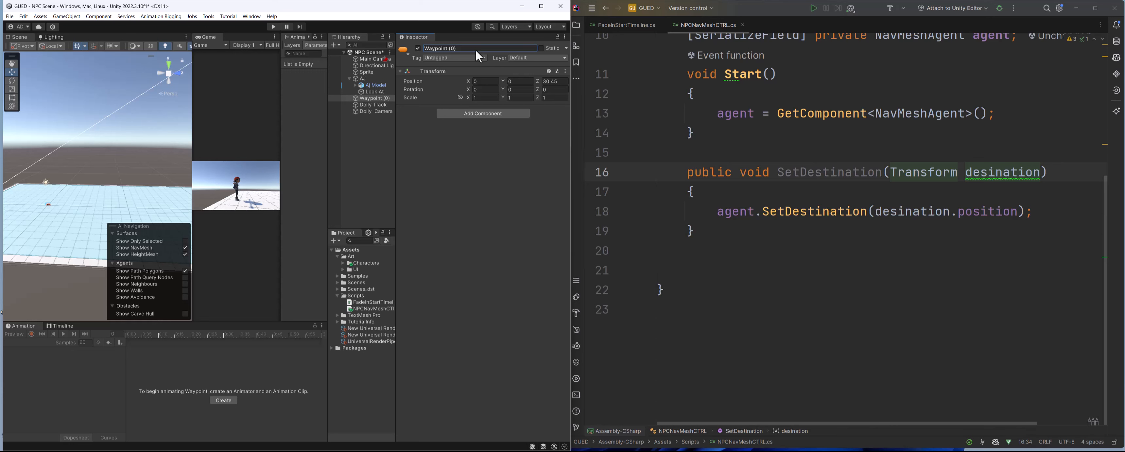
# Step: Duplicate Waypoint (0) and remove the copy
pyautogui.click(371, 97)
pyautogui.hotkey('ctrl', 'd')
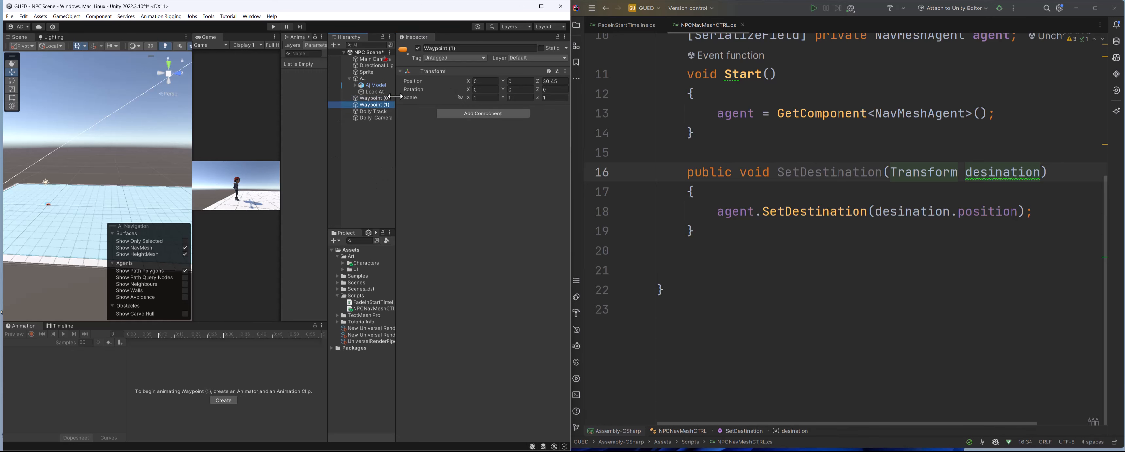
pyautogui.keyDown('ctrl'); pyautogui.click(381, 105); pyautogui.keyUp('ctrl')
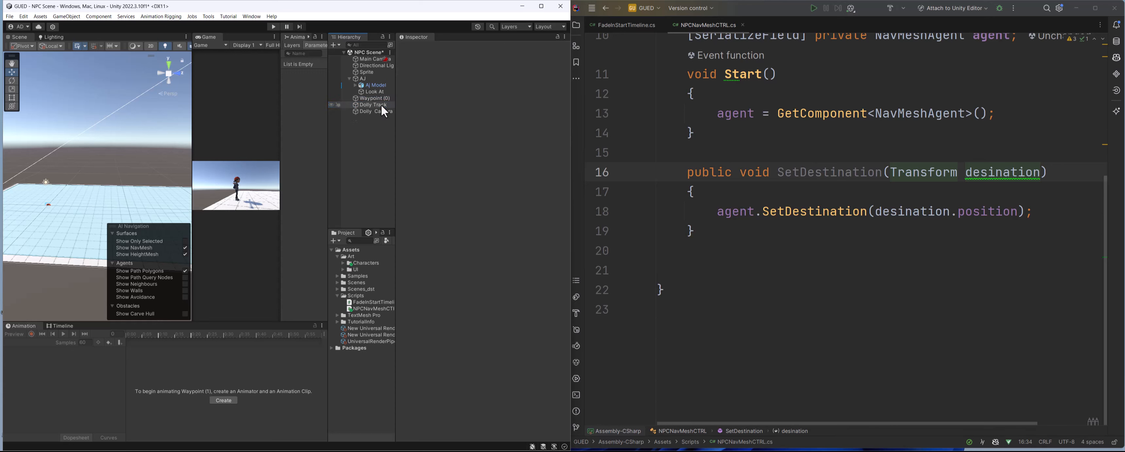
# Step: Assign Waypoint (0) as the Transform argument of SetDestination in the Dolly Camera's On Camera Live event
pyautogui.click(380, 110)
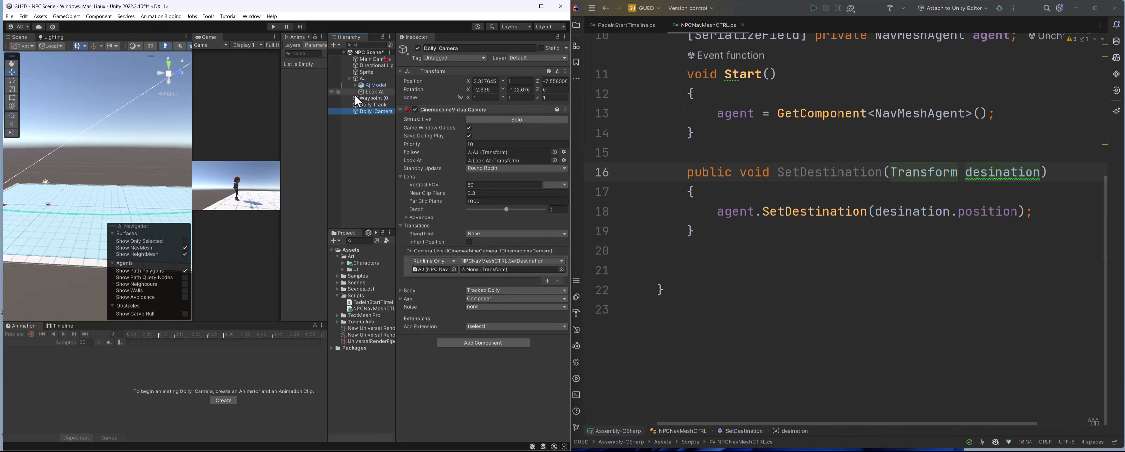
pyautogui.moveTo(366, 116); pyautogui.dragTo(485, 267)
pyautogui.click(371, 105)
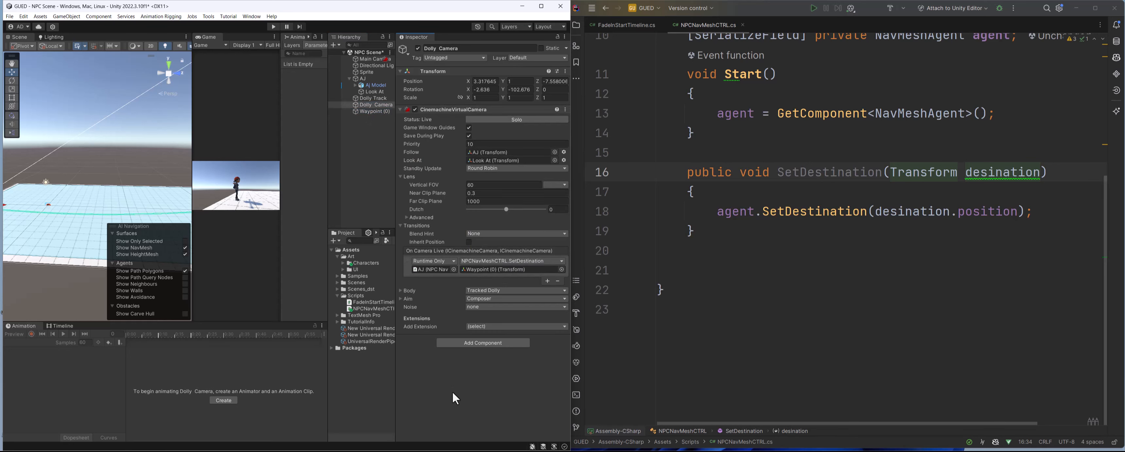
# Step: Save the NPC Scene and the project
pyautogui.hotkey('ctrl', 's')
pyautogui.click(9, 16)
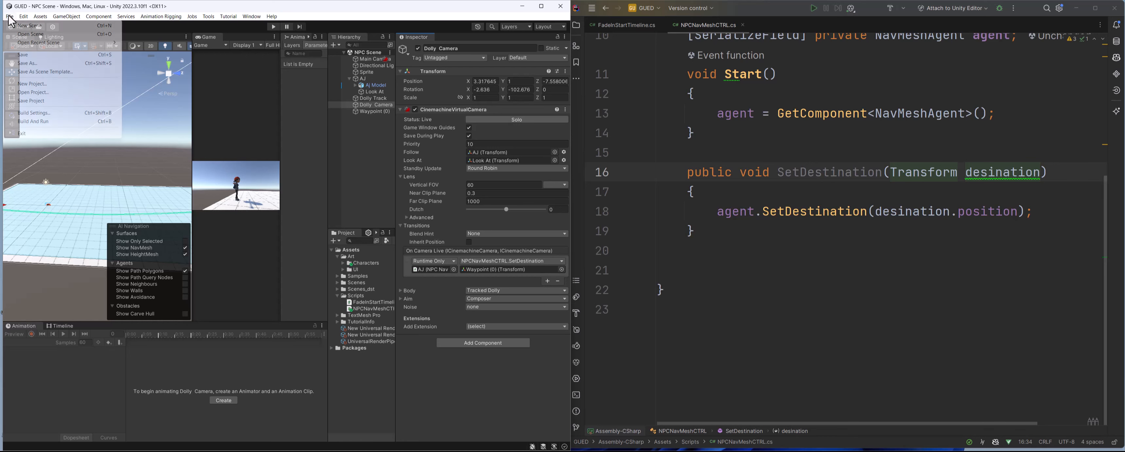
pyautogui.click(37, 101)
# Step: Maximize the Unity editor and widen the Game view
pyautogui.click(720, 139)
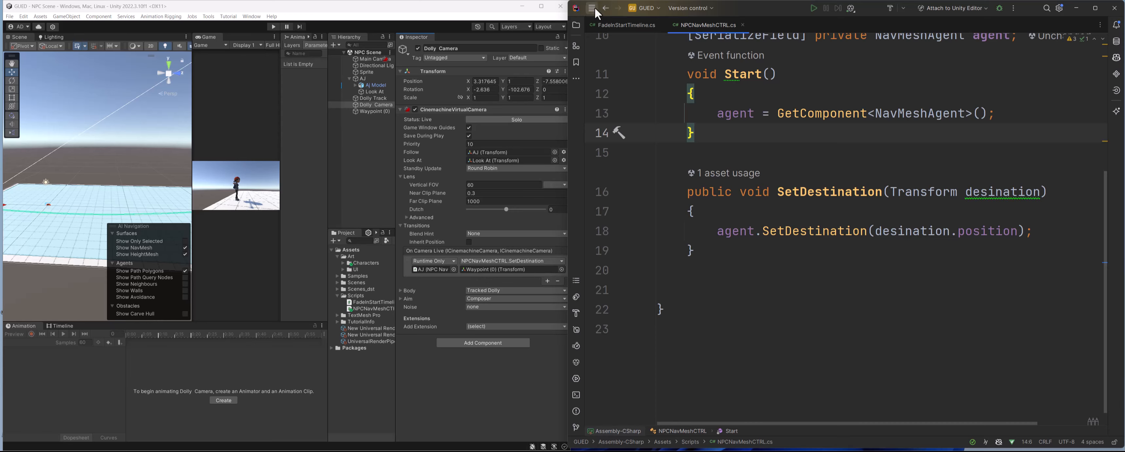
pyautogui.click(541, 6)
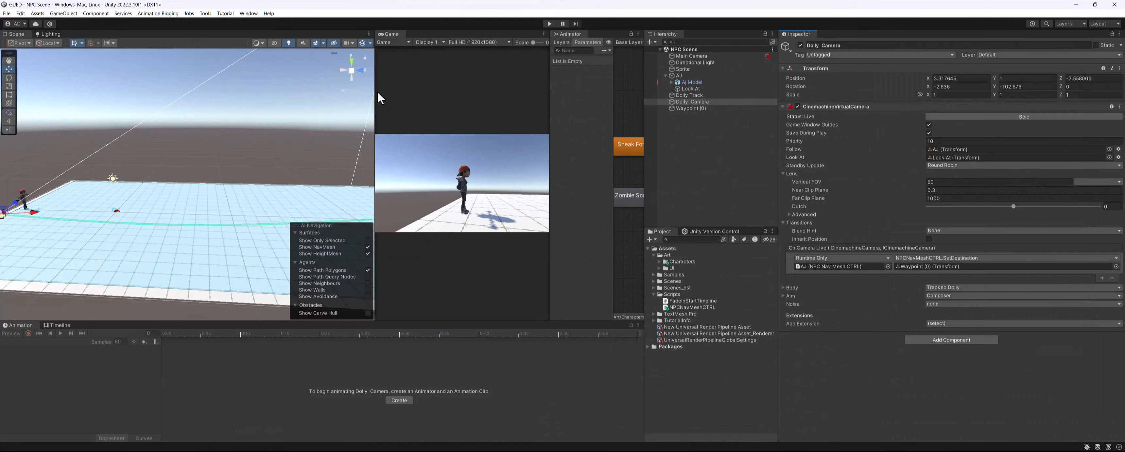
pyautogui.moveTo(375, 88); pyautogui.dragTo(286, 82)
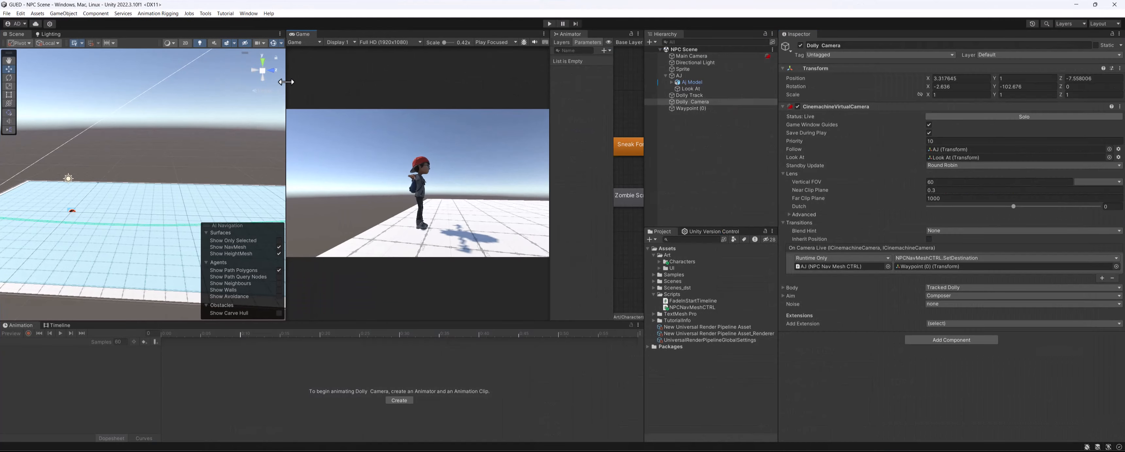
# Step: Play the scene, follow AJ's walk to Waypoint (0) in the Scene view, and stop playback
pyautogui.click(550, 23)
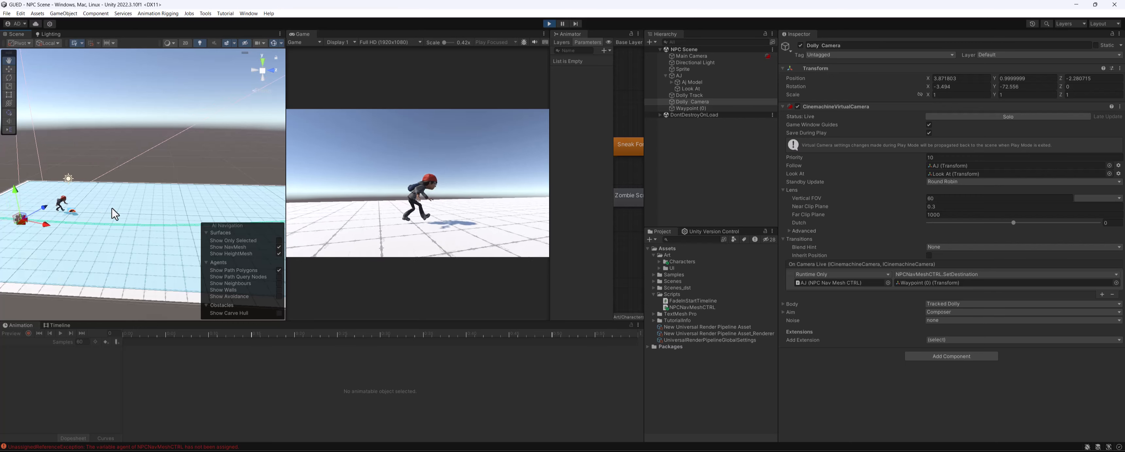
pyautogui.moveTo(113, 210); pyautogui.dragTo(71, 167, button='middle')
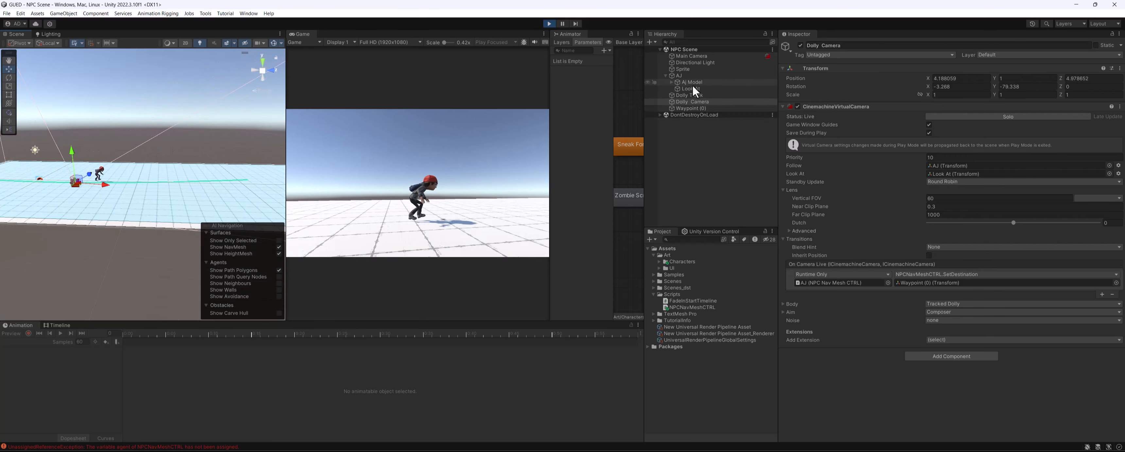
pyautogui.keyDown('alt'); pyautogui.moveTo(72, 167); pyautogui.dragTo(223, 214); pyautogui.keyUp('alt')
pyautogui.click(690, 108)
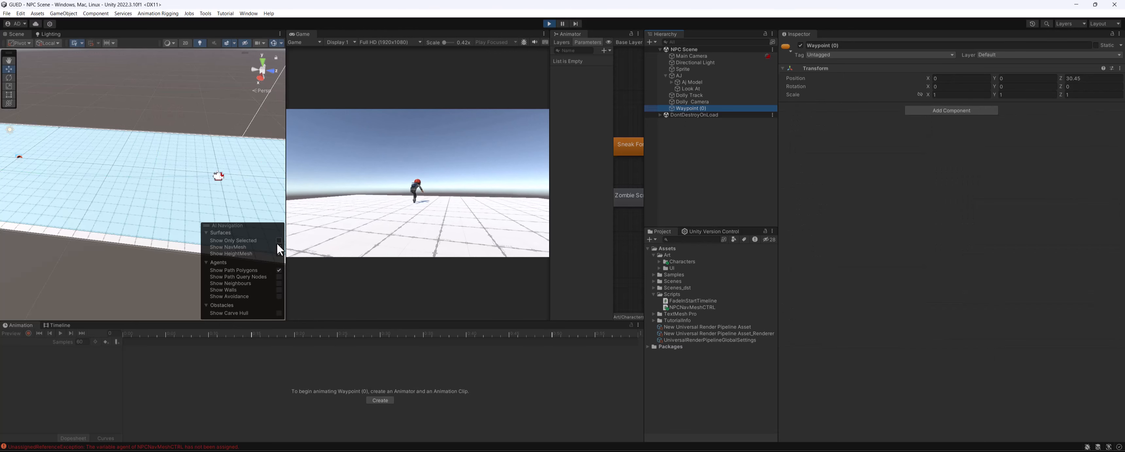
pyautogui.moveTo(165, 199); pyautogui.dragTo(105, 159, button='middle')
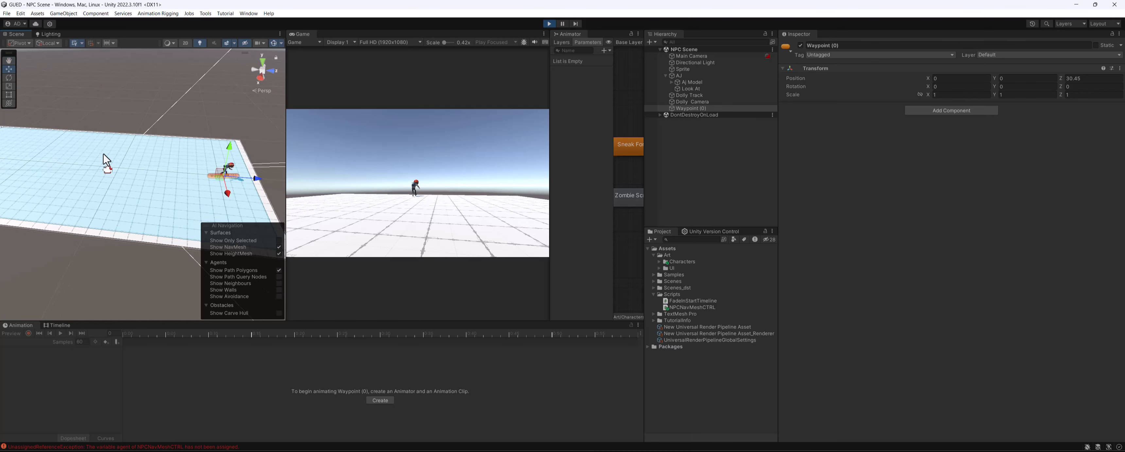
pyautogui.moveTo(212, 179)
pyautogui.keyDown('alt'); pyautogui.mouseDown()
pyautogui.moveTo(238, 176)
pyautogui.moveTo(198, 171)
pyautogui.mouseUp(); pyautogui.keyUp('alt')
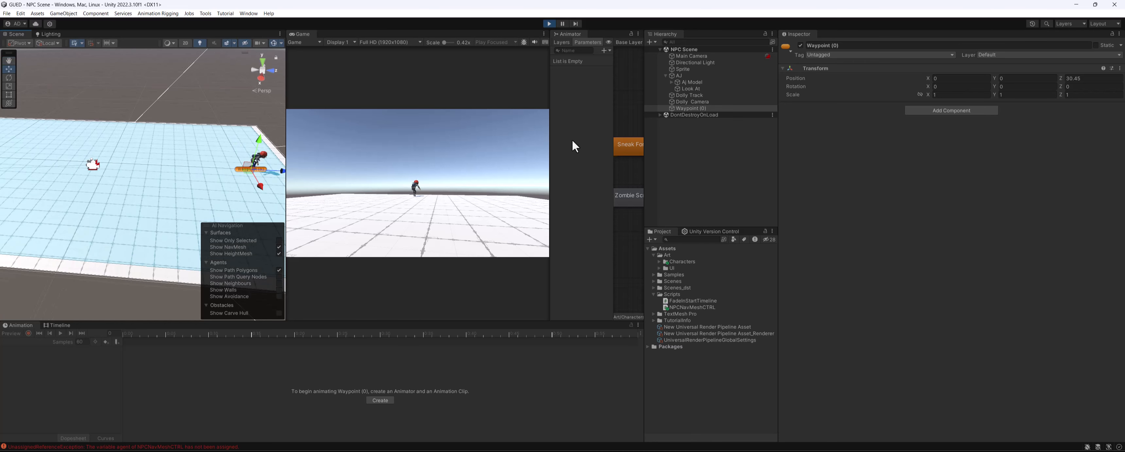
pyautogui.click(548, 23)
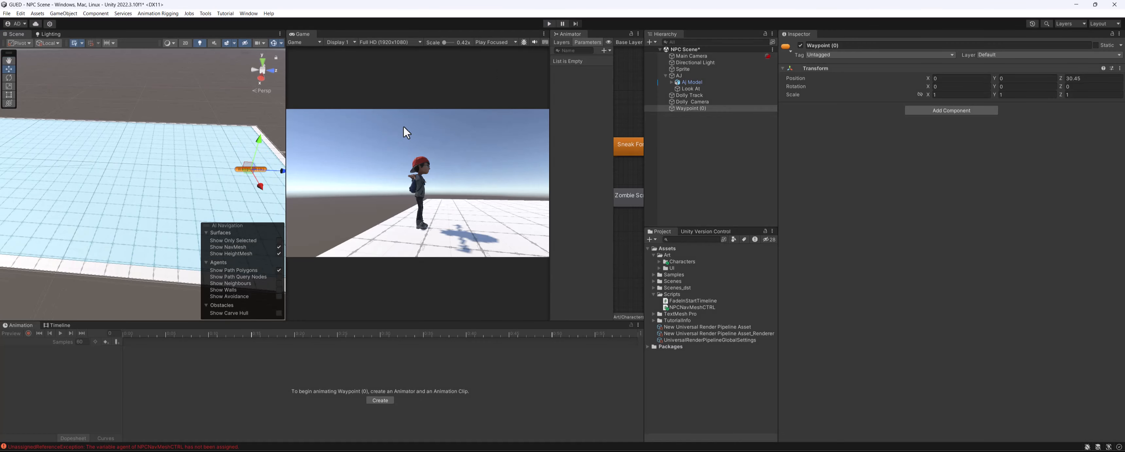
# Step: Move the Dolly Track's waypoint 2 to about X 3.3, Z 20.3 and its waypoint 1 to about Z 2.3
pyautogui.click(703, 96)
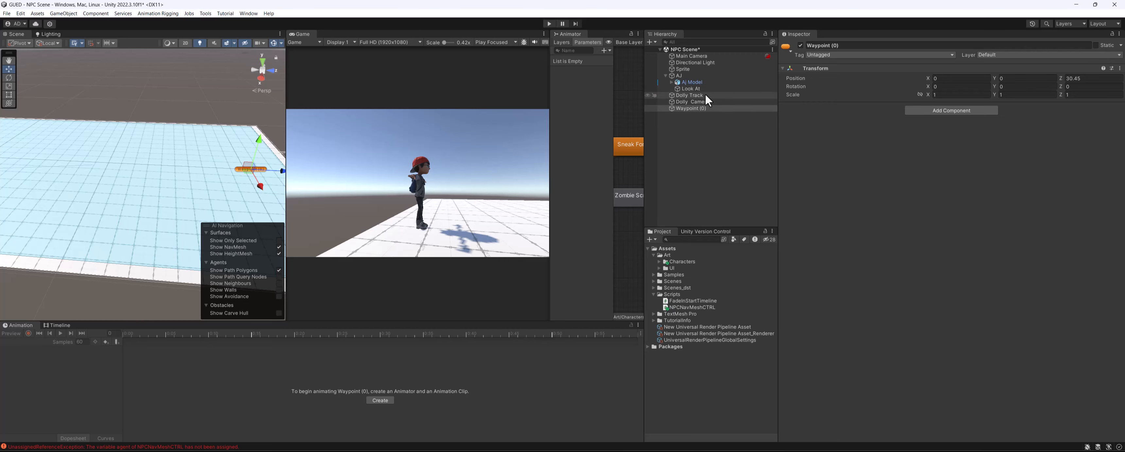
pyautogui.click(798, 203)
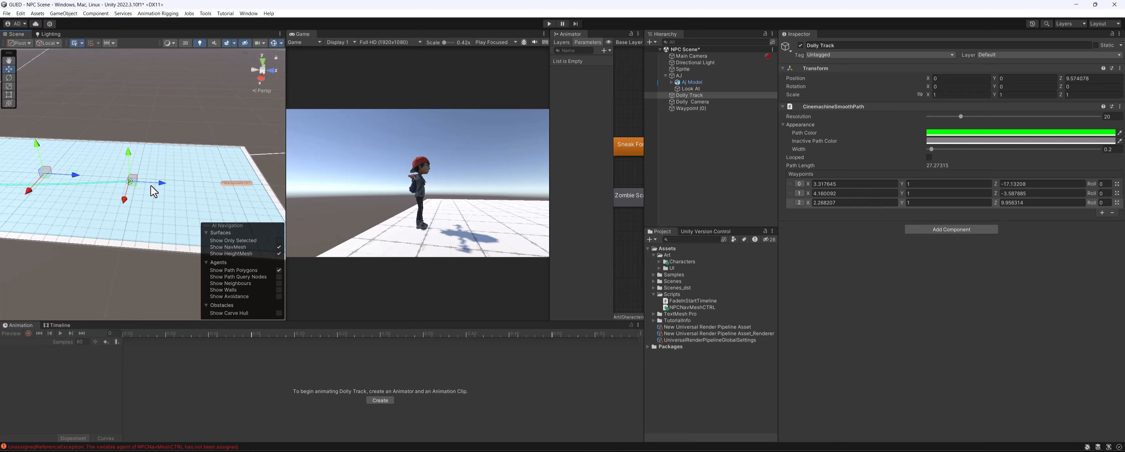
pyautogui.moveTo(152, 188); pyautogui.dragTo(248, 215)
pyautogui.click(799, 193)
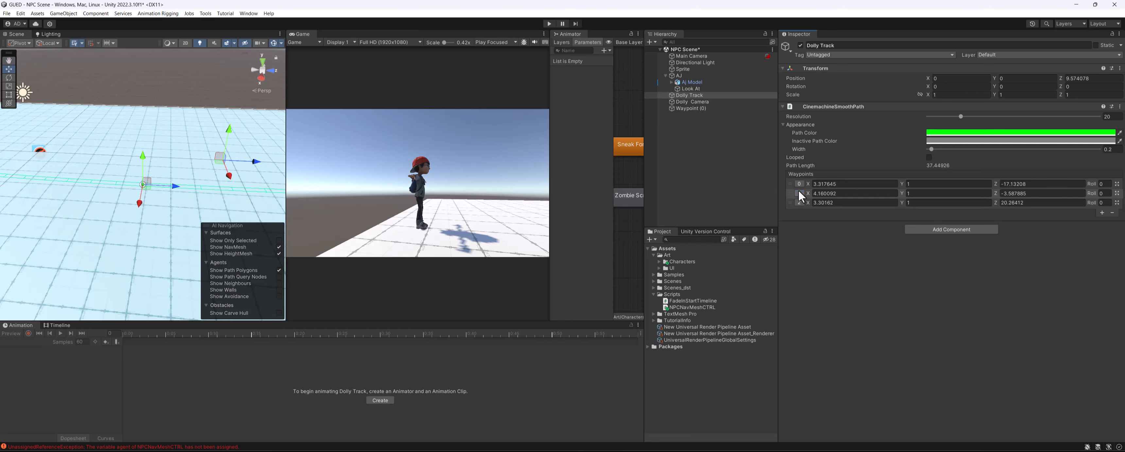
pyautogui.scroll(-5, 146, 191)
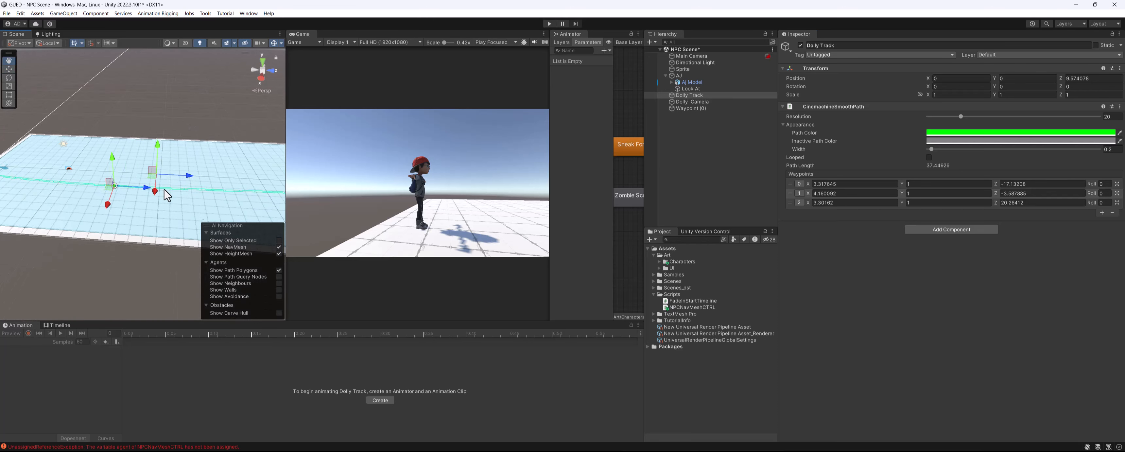
pyautogui.moveTo(117, 196); pyautogui.dragTo(167, 211)
# Step: Enlarge the Game view and play the scene to check the camera movement along the adjusted track
pyautogui.moveTo(286, 109); pyautogui.dragTo(38, 103)
pyautogui.click(546, 26)
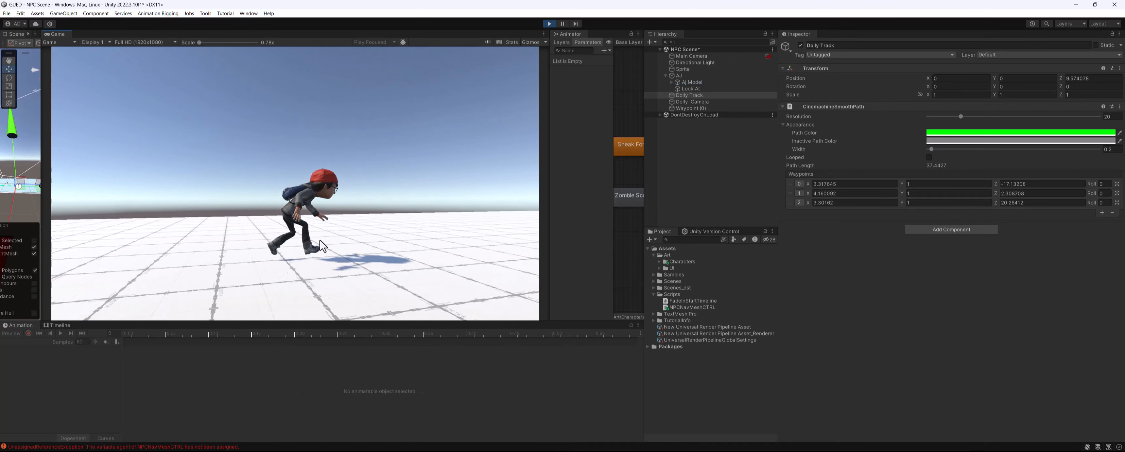
pyautogui.click(548, 24)
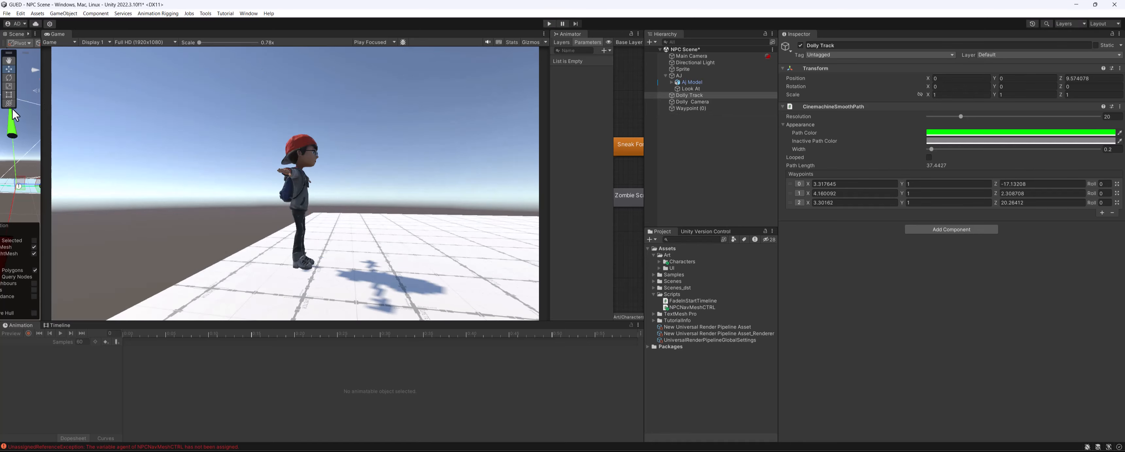
# Step: Widen the Scene view, frame AJ, and examine how the model's feet sit on the floor
pyautogui.moveTo(41, 149); pyautogui.dragTo(467, 148)
pyautogui.keyDown('alt'); pyautogui.moveTo(177, 173); pyautogui.dragTo(169, 138); pyautogui.keyUp('alt')
pyautogui.click(682, 76)
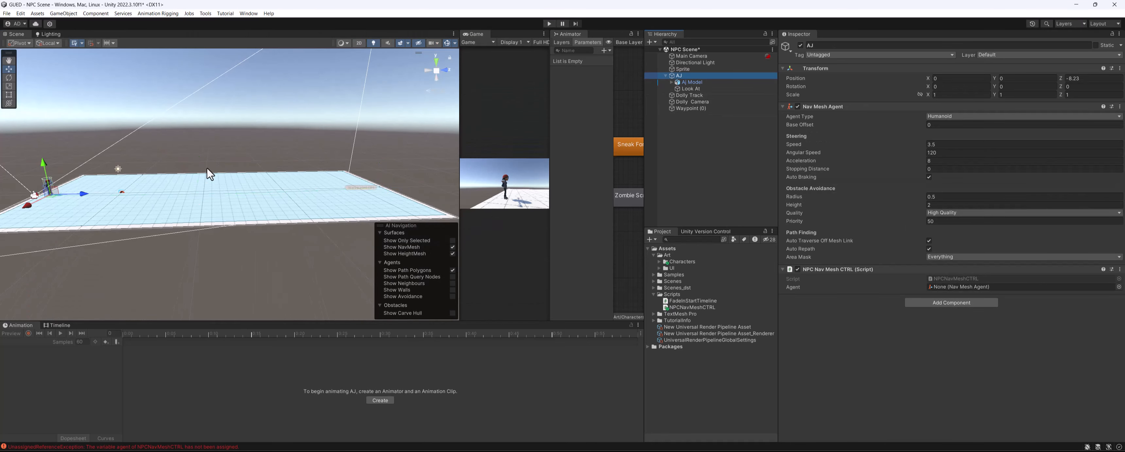
pyautogui.press('f')
pyautogui.keyDown('alt'); pyautogui.moveTo(197, 181); pyautogui.dragTo(270, 271); pyautogui.keyUp('alt')
pyautogui.click(727, 82)
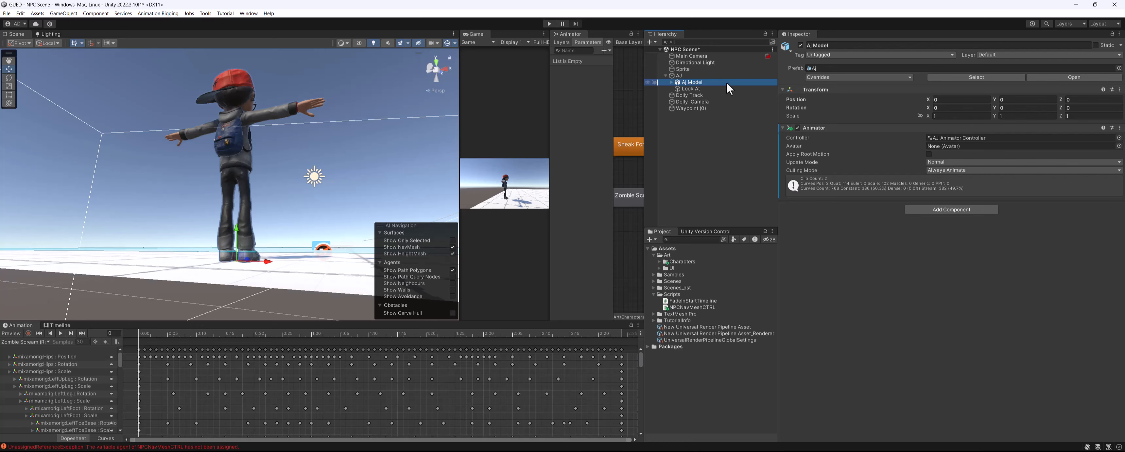
pyautogui.keyDown('alt'); pyautogui.moveTo(214, 239); pyautogui.dragTo(243, 282); pyautogui.keyUp('alt')
# Step: Select the Sprite floor and bake its NavMeshSurface again with a Minimum Region Area of 1
pyautogui.click(344, 240)
pyautogui.keyDown('alt'); pyautogui.moveTo(304, 210); pyautogui.dragTo(321, 231); pyautogui.keyUp('alt')
pyautogui.scroll(-10, 1114, 370)
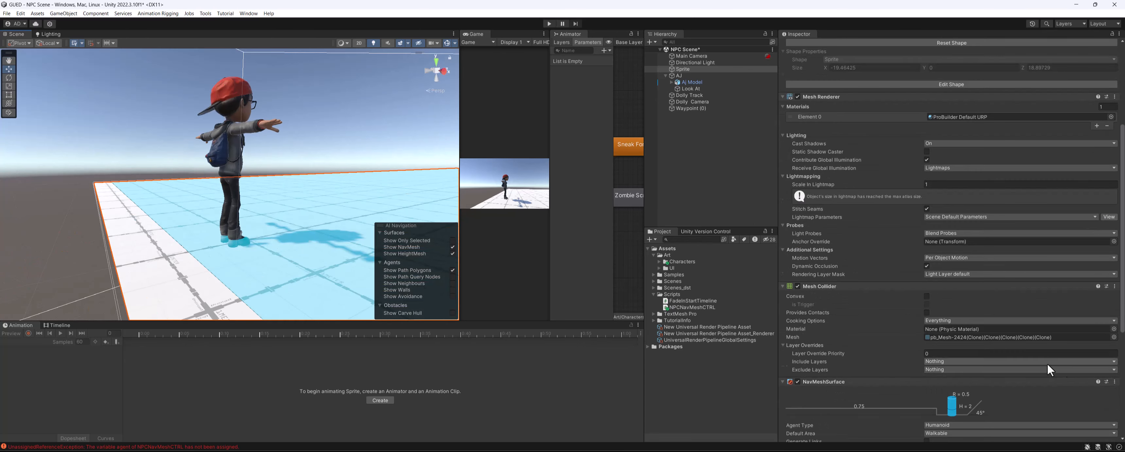
pyautogui.scroll(-3, 1109, 371)
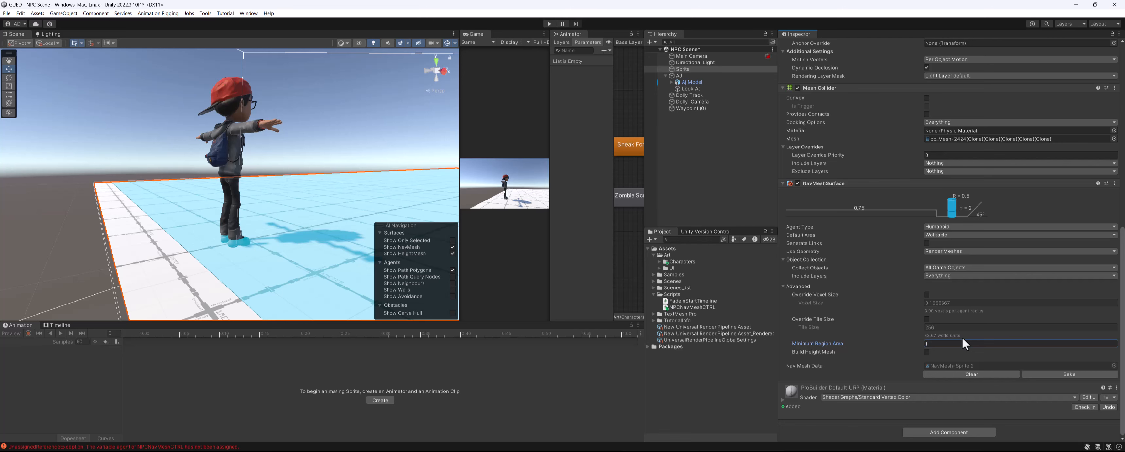
pyautogui.click(1052, 374)
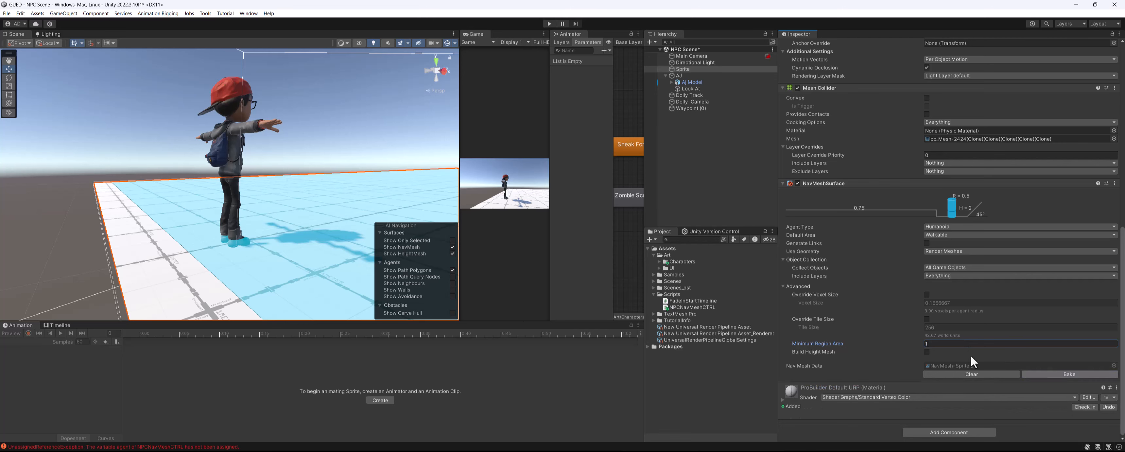
# Step: Frame the whole baked floor in the Scene view and rearrange the layout so the Scene and Game views are both wide
pyautogui.keyDown('alt'); pyautogui.moveTo(309, 250); pyautogui.dragTo(385, 169); pyautogui.keyUp('alt')
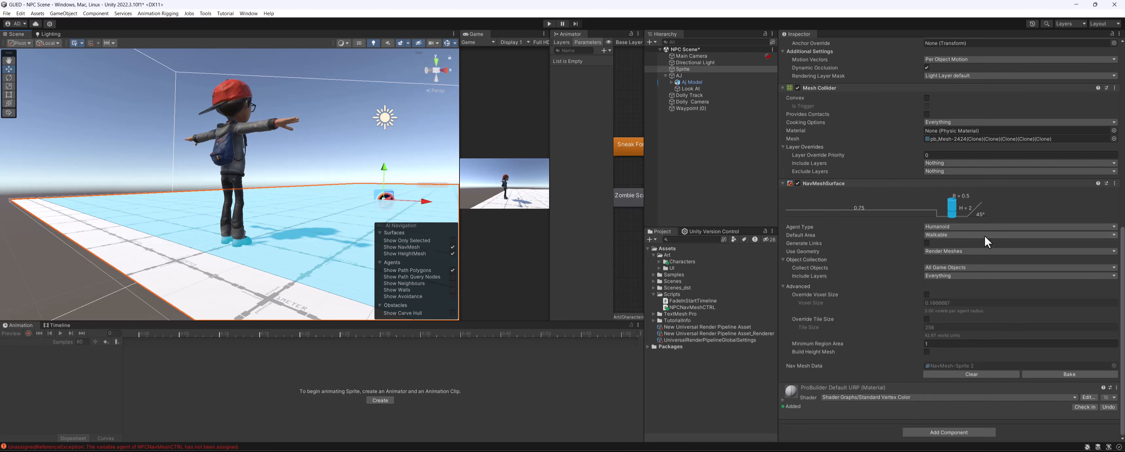
pyautogui.scroll(-3, 280, 144)
pyautogui.keyDown('alt'); pyautogui.moveTo(359, 108); pyautogui.dragTo(518, 131); pyautogui.keyUp('alt')
pyautogui.scroll(-3, 303, 149)
pyautogui.keyDown('alt'); pyautogui.moveTo(389, 164); pyautogui.dragTo(300, 188); pyautogui.keyUp('alt')
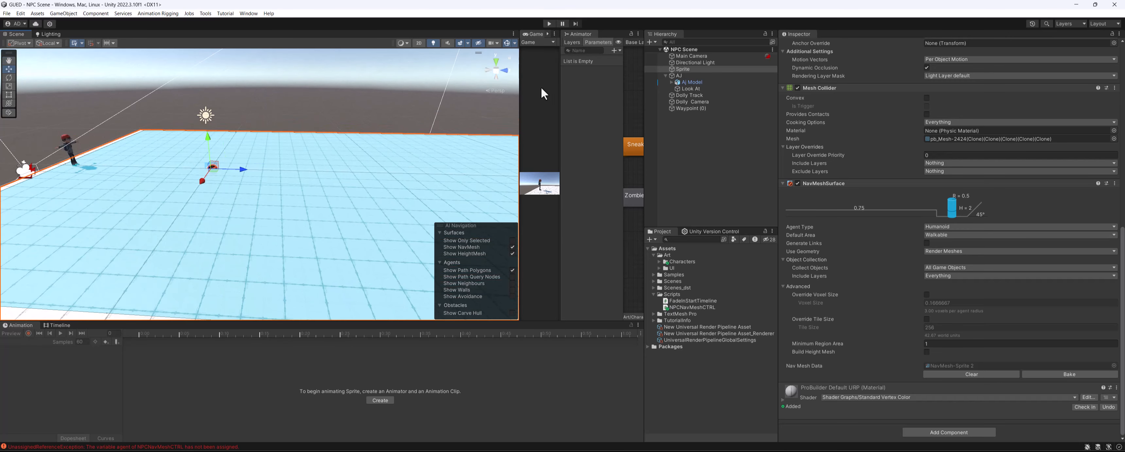
pyautogui.moveTo(518, 90); pyautogui.dragTo(166, 126)
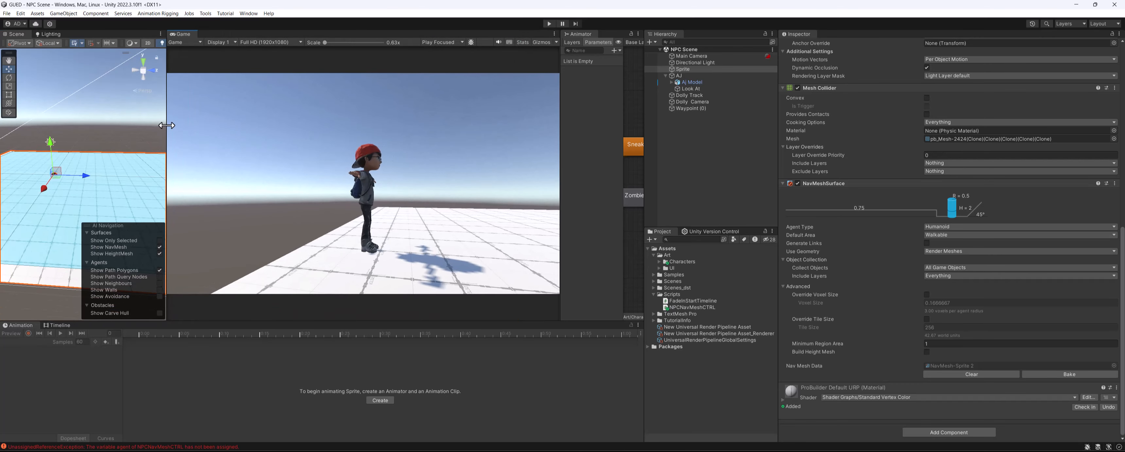
pyautogui.moveTo(167, 154); pyautogui.dragTo(262, 148)
pyautogui.moveTo(644, 95); pyautogui.dragTo(948, 95)
pyautogui.scroll(-3, 251, 157)
pyautogui.scroll(-3, 259, 156)
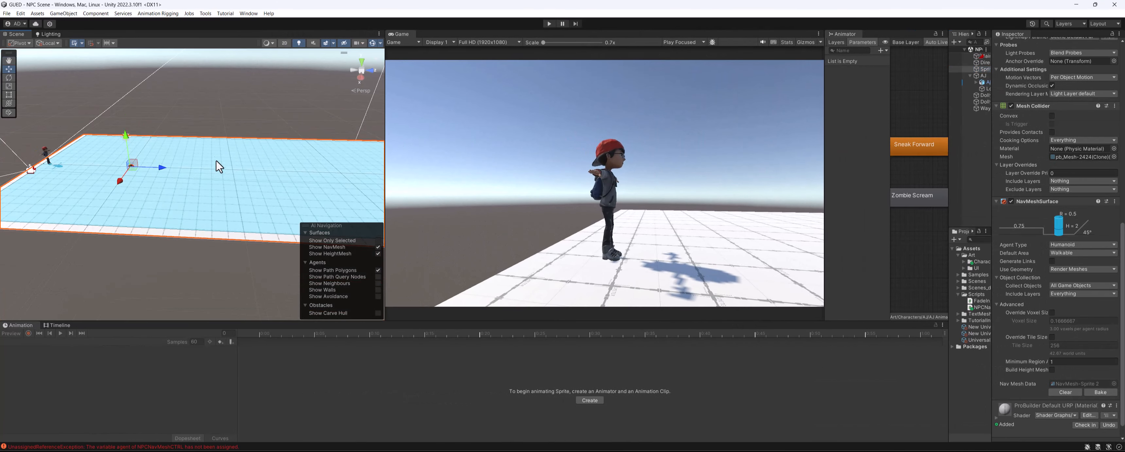
# Step: Play the scene to check AJ's walk over the rebaked NavMesh, and stop playback
pyautogui.press('w')
pyautogui.click(550, 24)
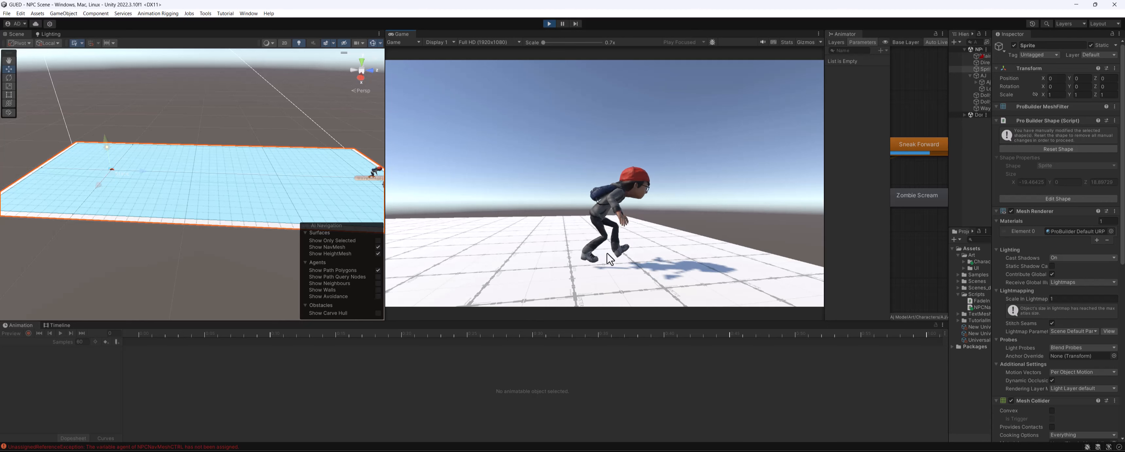
pyautogui.click(549, 24)
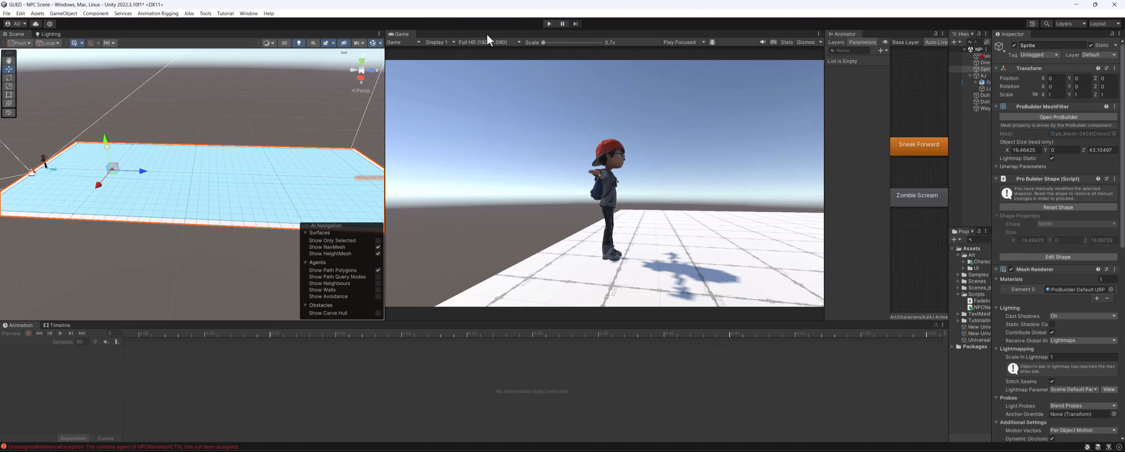
# Step: Trace the unassigned agent error from the Console to the NPCNavMeshCTRL script, read the code, and hide error entries in the Console
pyautogui.moveTo(190, 179); pyautogui.dragTo(356, 183, button='right')
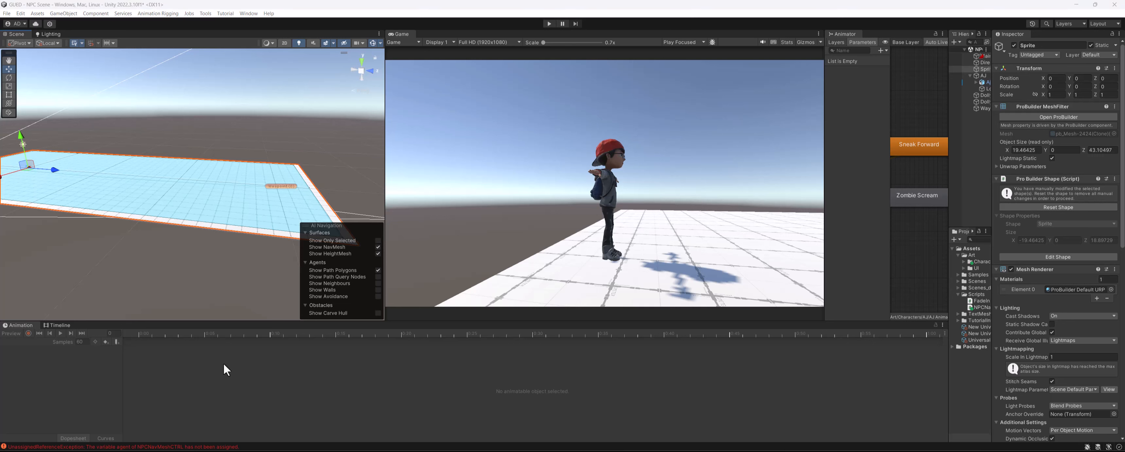
pyautogui.click(109, 446)
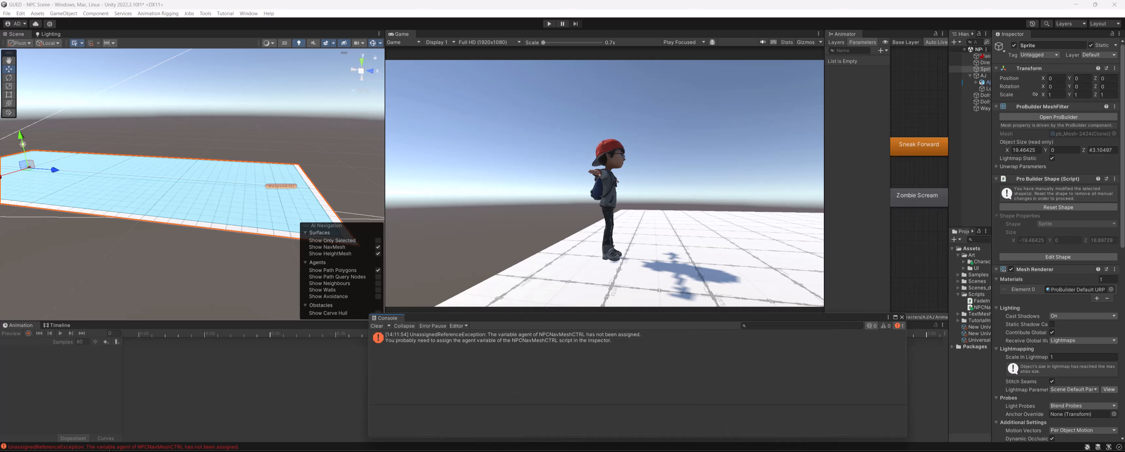
pyautogui.doubleClick(595, 335)
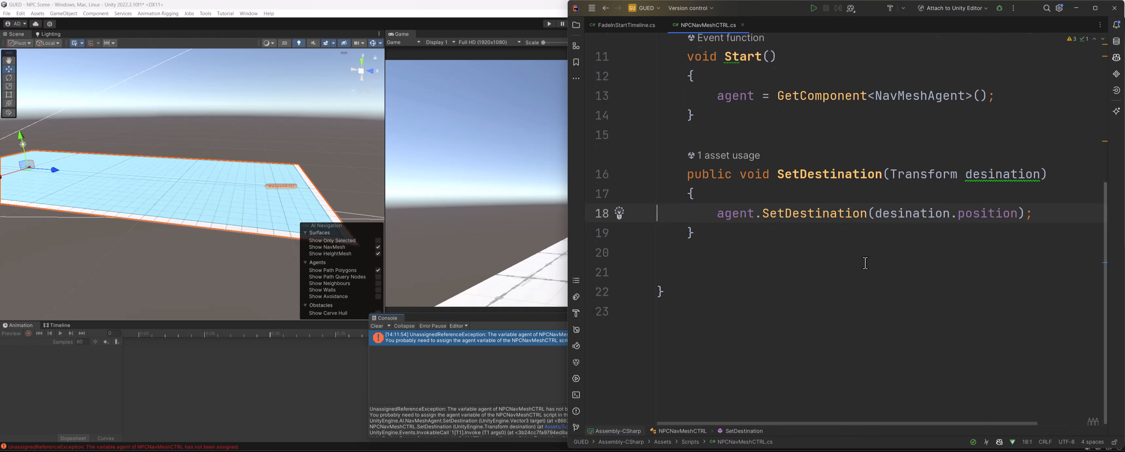
pyautogui.scroll(3, 812, 231)
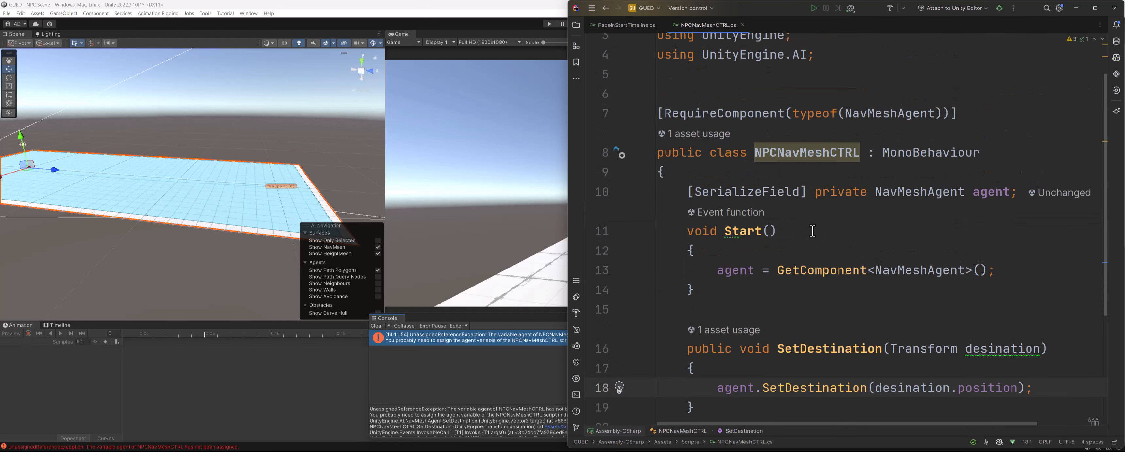
pyautogui.click(477, 321)
pyautogui.click(897, 325)
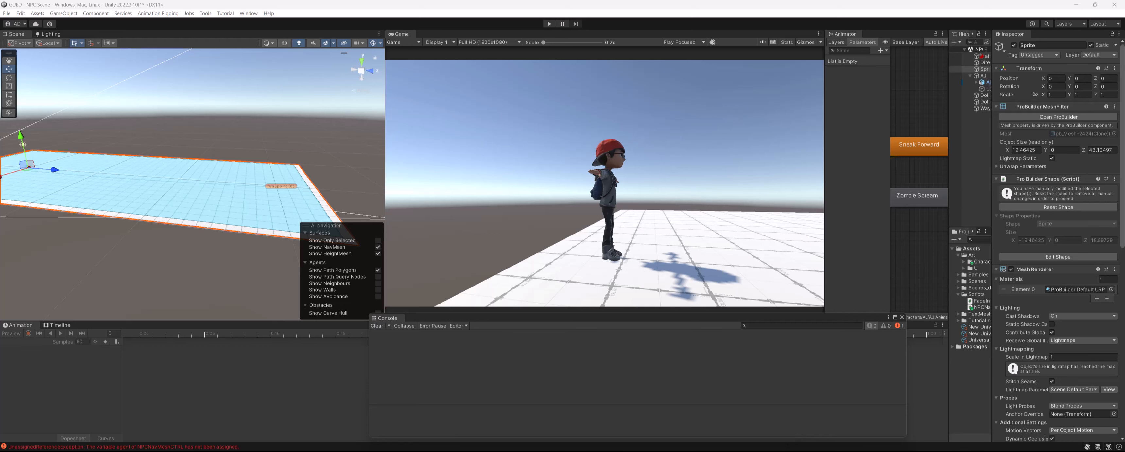
# Step: Switch to the Rider code editor and rename the Start method in NPCNavMeshCTRL to Awake
pyautogui.hotkey('alt', 'Tab')
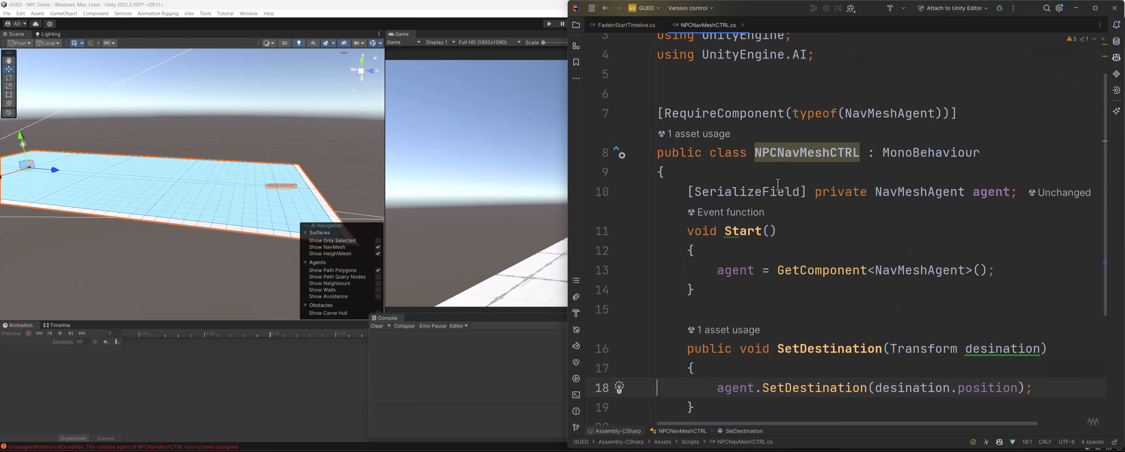
pyautogui.doubleClick(734, 231)
pyautogui.write('Awake')
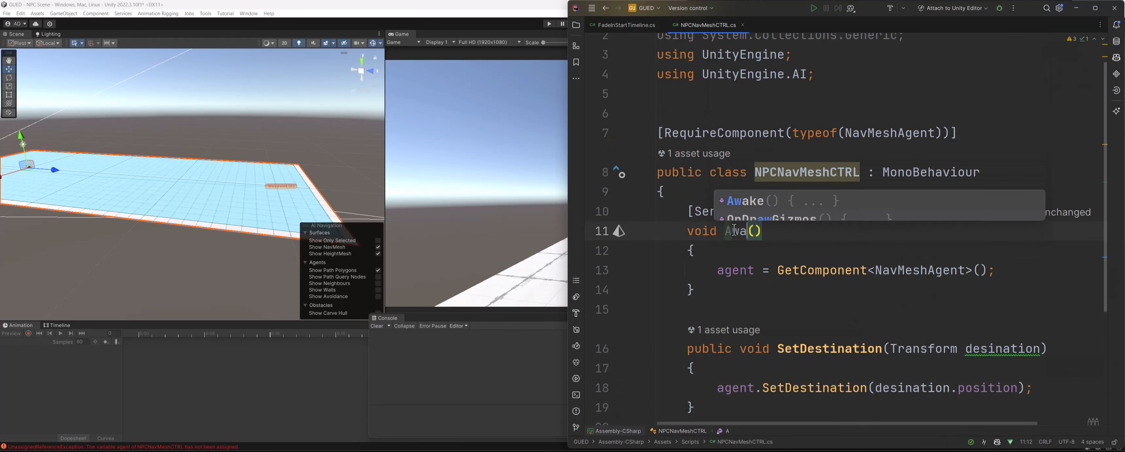
pyautogui.click(773, 315)
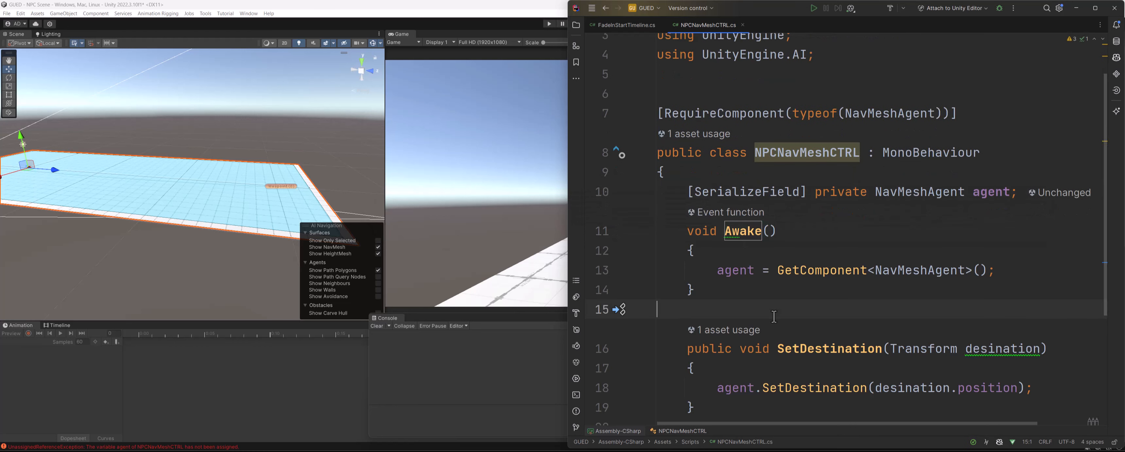
# Step: Review the NPCNavMeshCTRL script and remove the [SerializeField] attribute from the private NavMeshAgent agent field
pyautogui.scroll(-3, 773, 316)
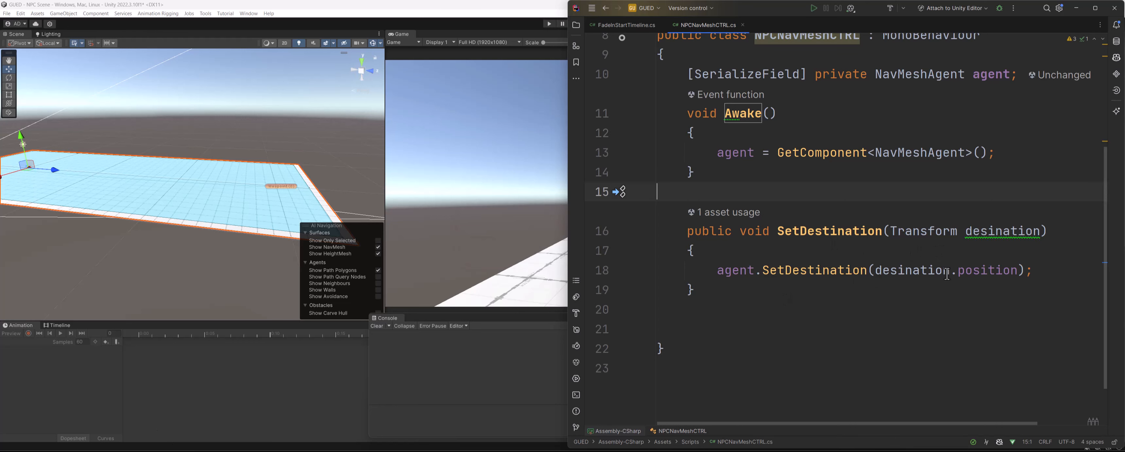
pyautogui.scroll(3, 946, 274)
pyautogui.scroll(-3, 737, 222)
pyautogui.scroll(2, 925, 282)
pyautogui.moveTo(687, 132); pyautogui.dragTo(810, 139)
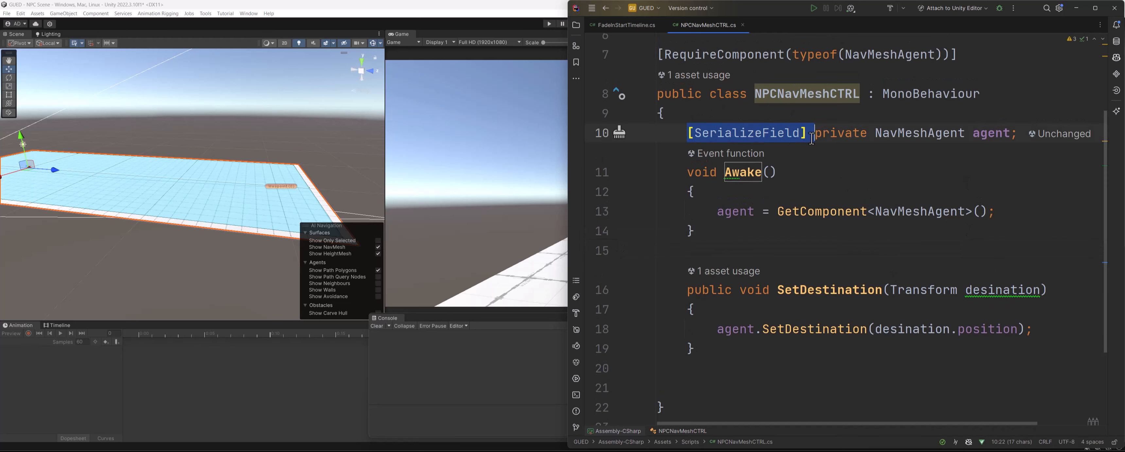
pyautogui.press('BackSpace')
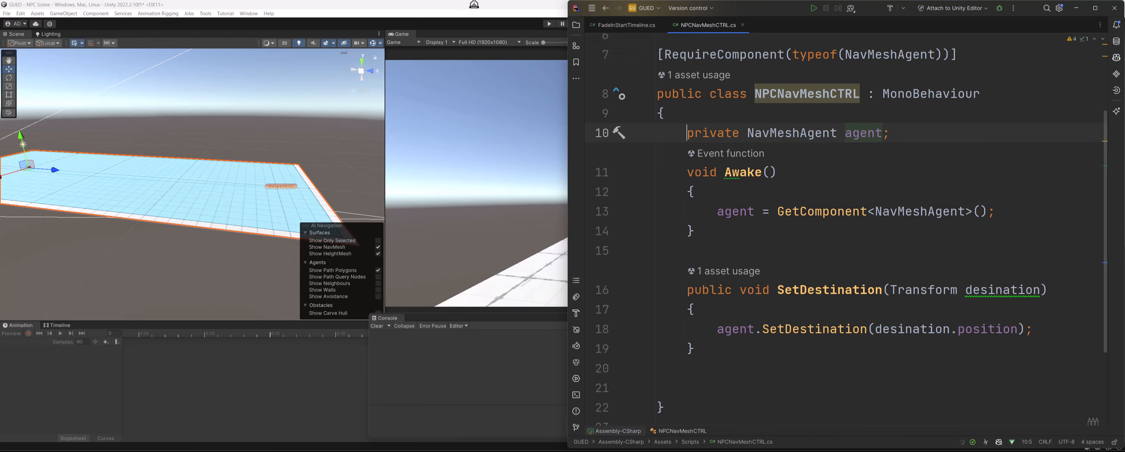
# Step: Return to Unity, let the scripts recompile, play the scene to test the fixed script, and stop playback
pyautogui.click(473, 3)
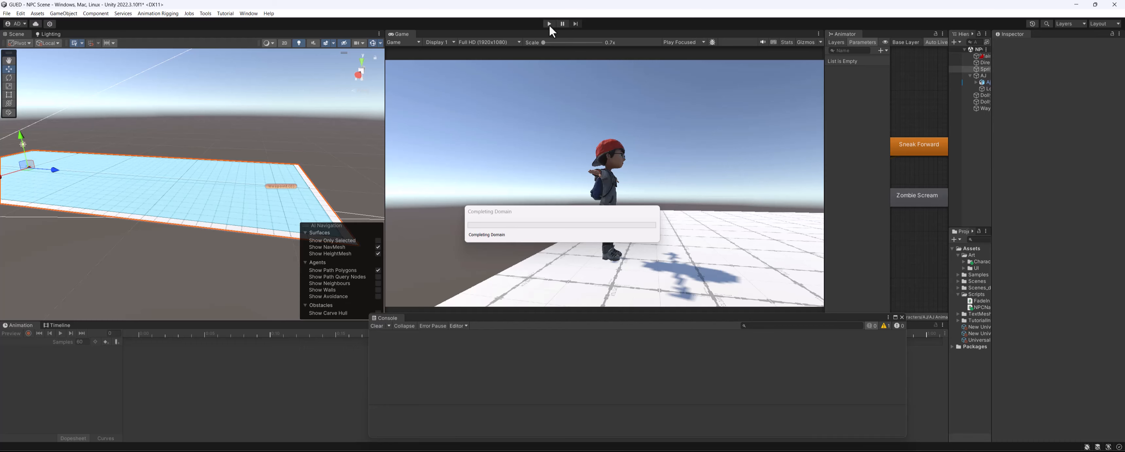
pyautogui.click(549, 23)
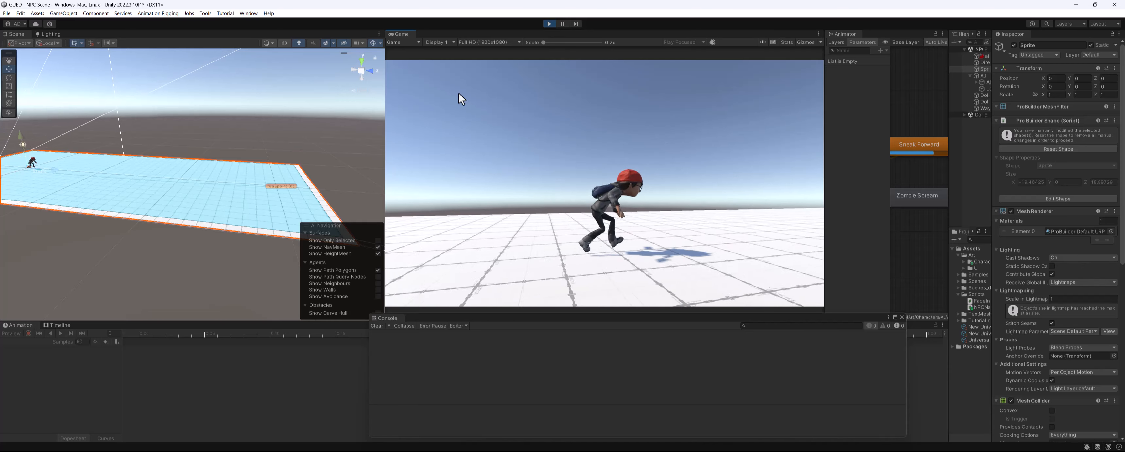
pyautogui.click(549, 24)
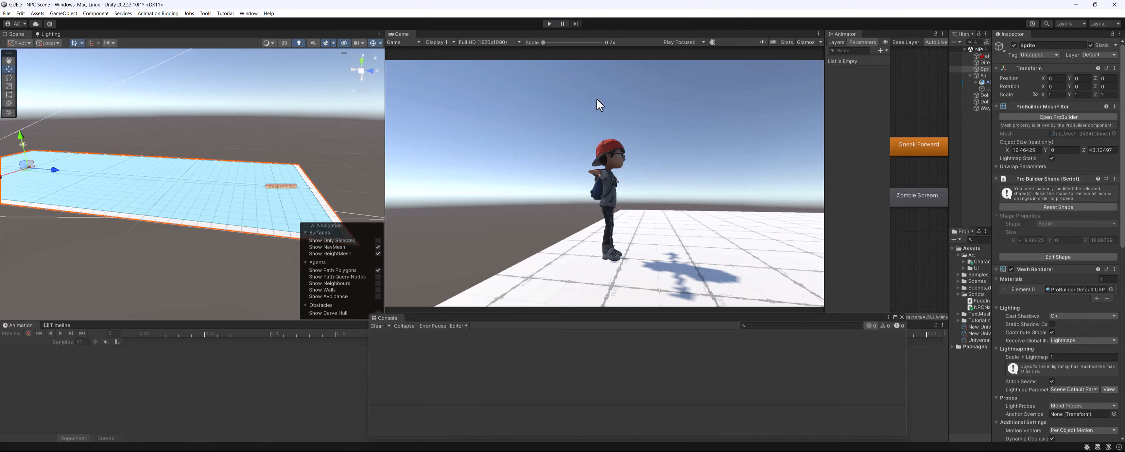